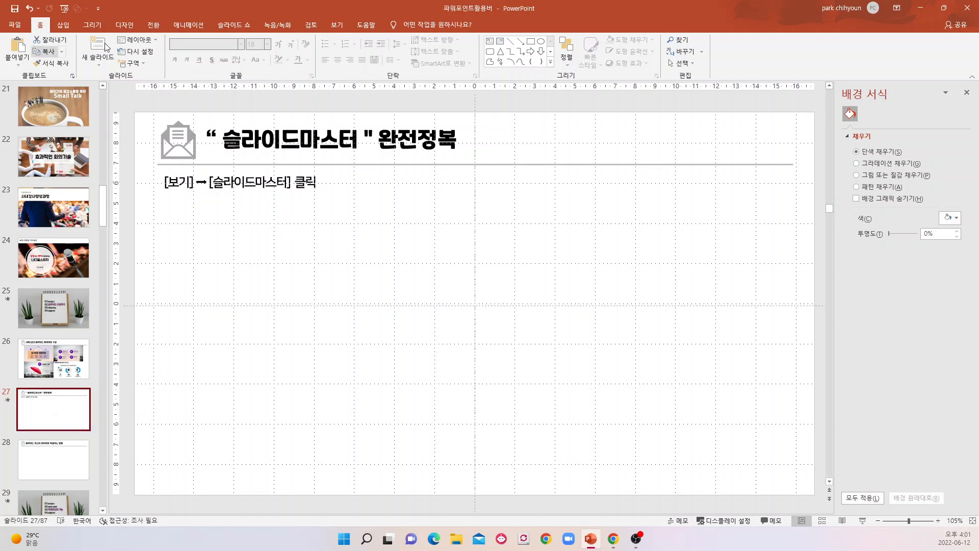
Create a new blank presentation and switch it to Slide Master view.
{"action": "left_click", "coordinate": [18, 24]}
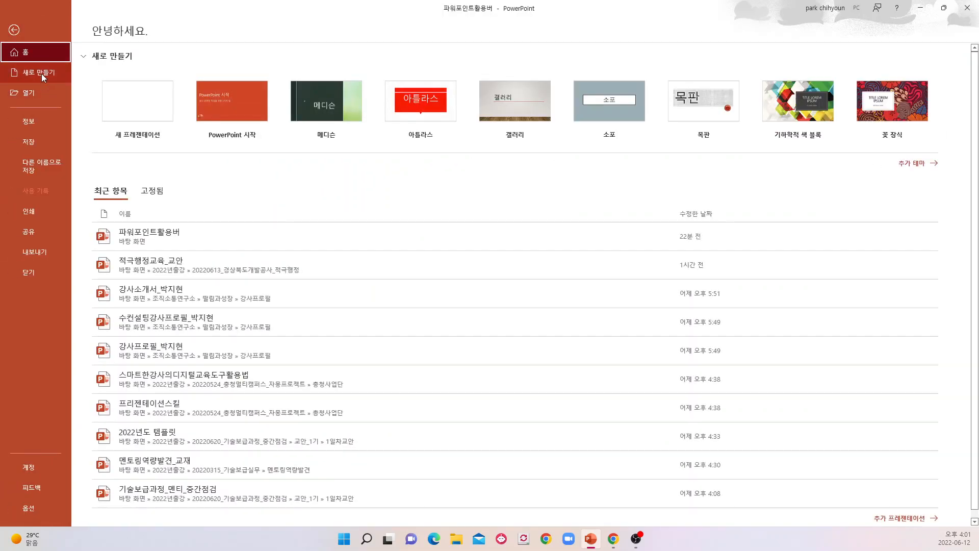
{"action": "left_click", "coordinate": [42, 76]}
{"action": "left_click", "coordinate": [170, 110]}
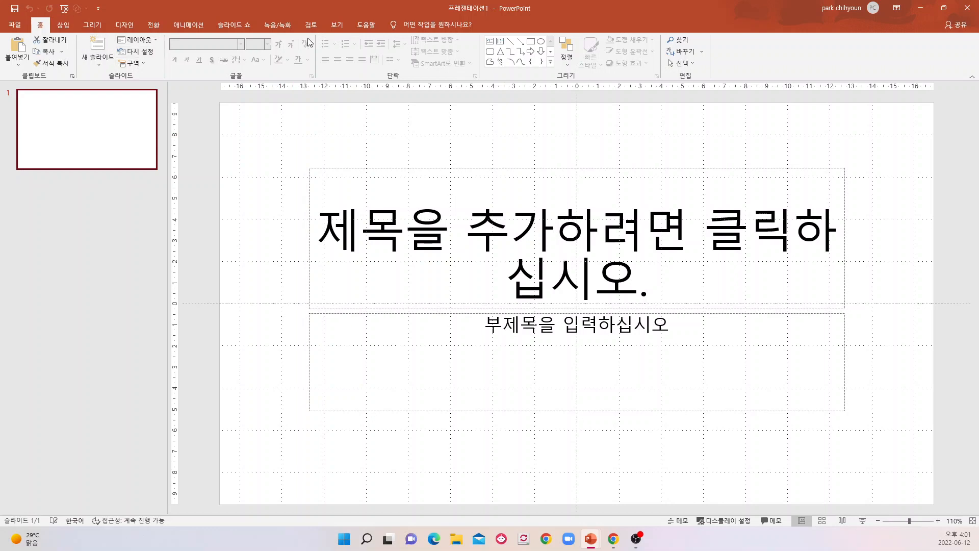
{"action": "left_click", "coordinate": [337, 26]}
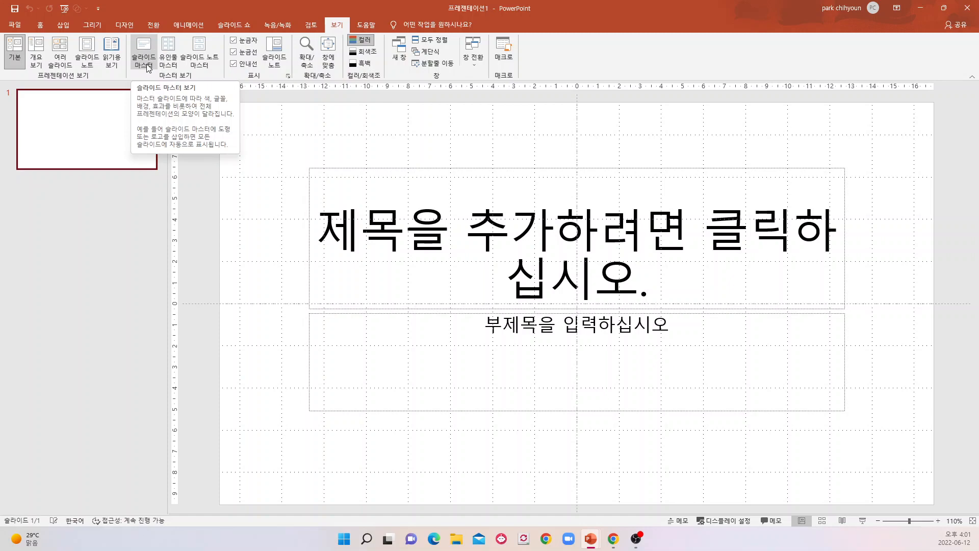
{"action": "left_click", "coordinate": [145, 62]}
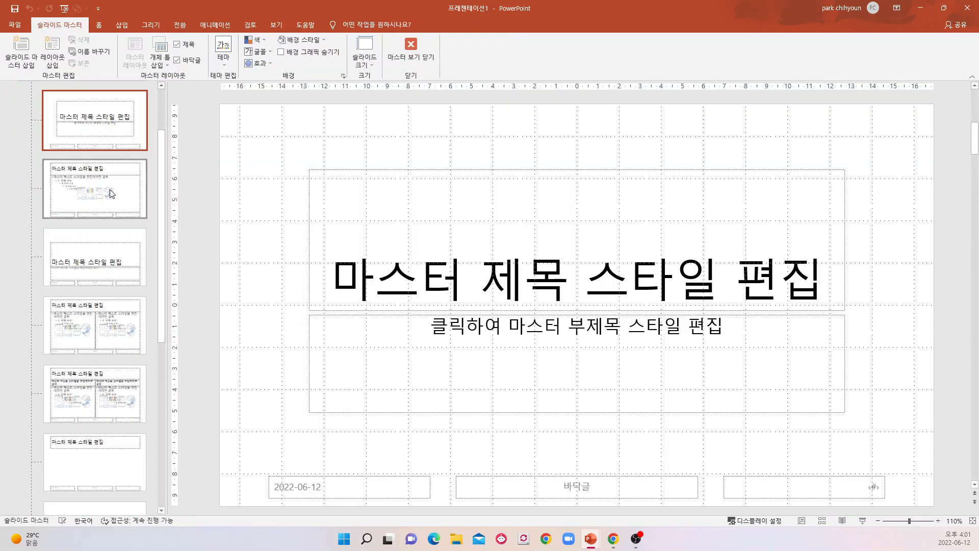
Delete all layouts under the slide master that follow the Title and Content layout, keeping only the first two.
{"action": "scroll", "coordinate": [102, 169], "scroll_direction": "up", "scroll_amount": 2}
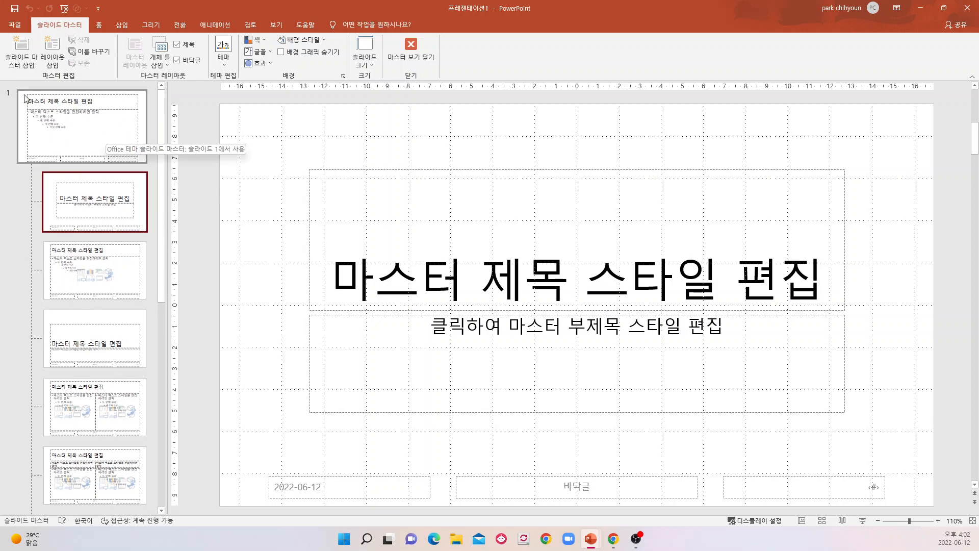
{"action": "scroll", "coordinate": [92, 408], "scroll_direction": "down", "scroll_amount": 6}
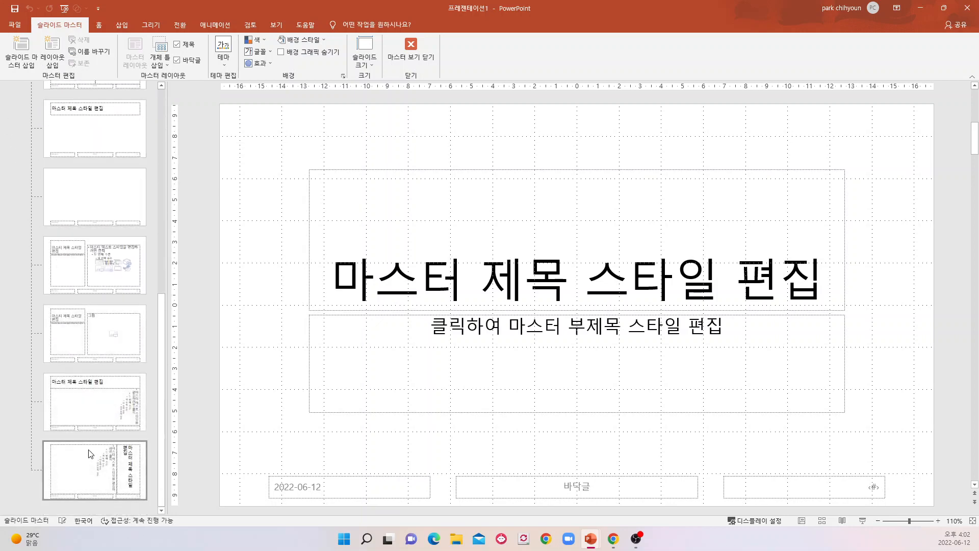
{"action": "scroll", "coordinate": [89, 449], "scroll_direction": "up", "scroll_amount": 6}
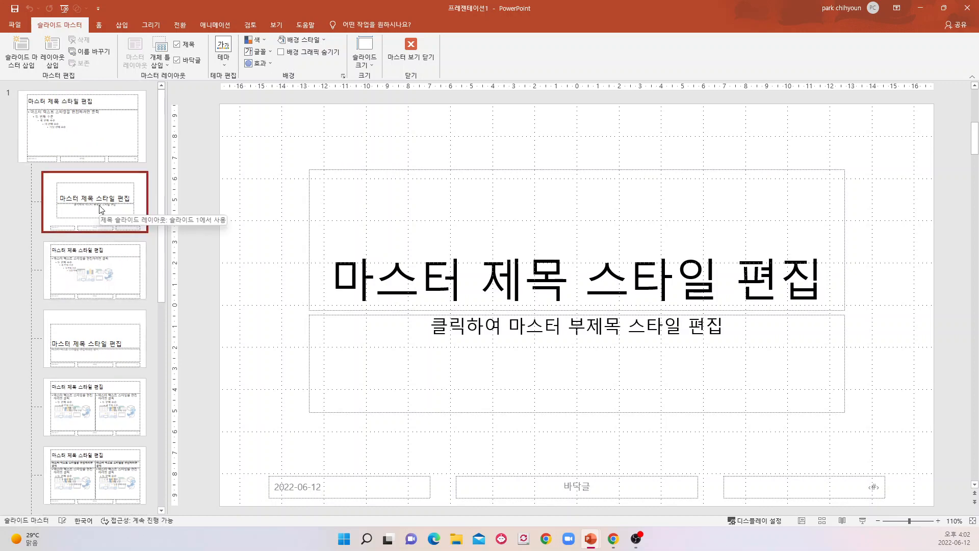
{"action": "scroll", "coordinate": [115, 255], "scroll_direction": "down", "scroll_amount": 2}
{"action": "left_click", "coordinate": [115, 255]}
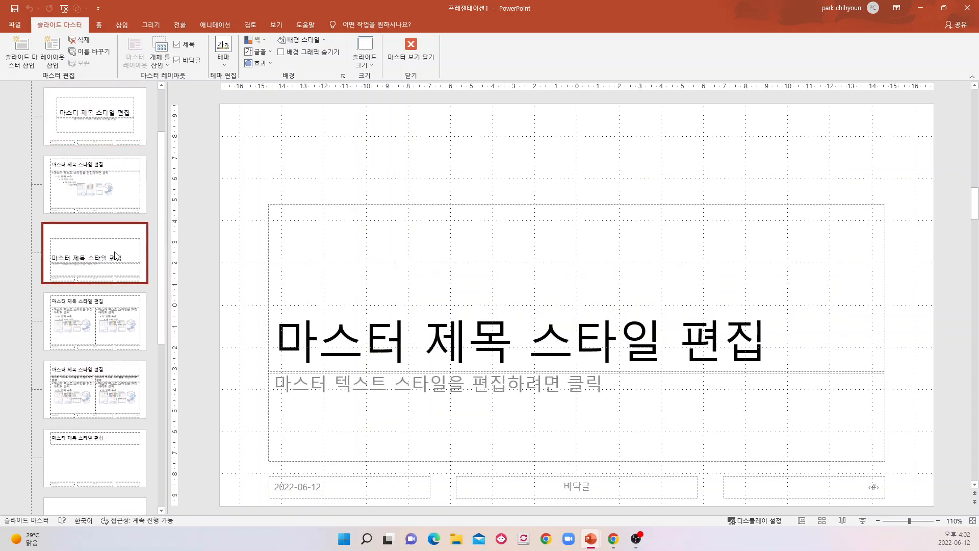
{"action": "key", "text": "Delete"}
{"action": "key", "text": "Delete"}
{"action": "key", "text": "Delete"}
{"action": "key", "text": "Delete"}
{"action": "key", "text": "Delete"}
{"action": "key", "text": "Delete"}
{"action": "key", "text": "Delete"}
{"action": "key", "text": "Delete"}
{"action": "key", "text": "Delete"}
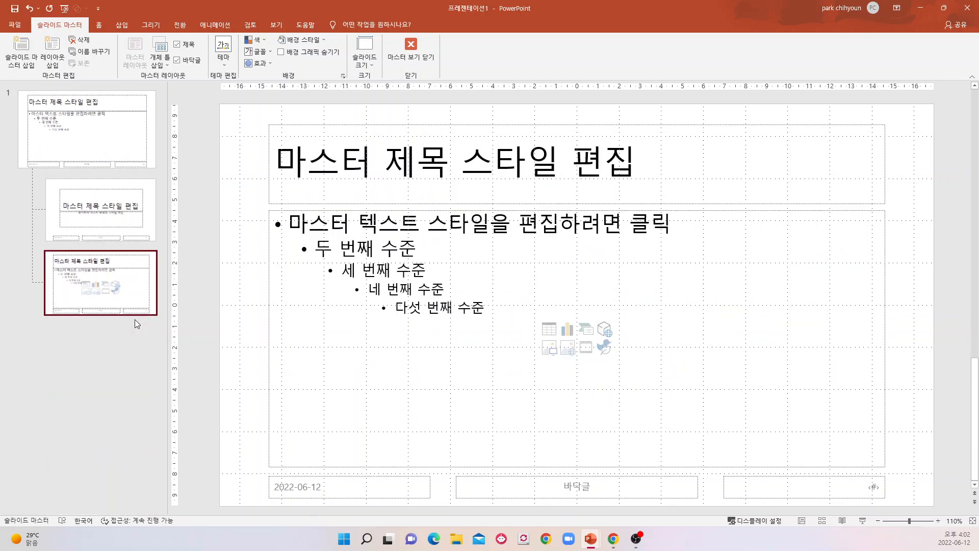
Clear the Title Slide layout by deleting its title, subtitle, date, footer and slide number placeholders.
{"action": "left_click", "coordinate": [87, 221]}
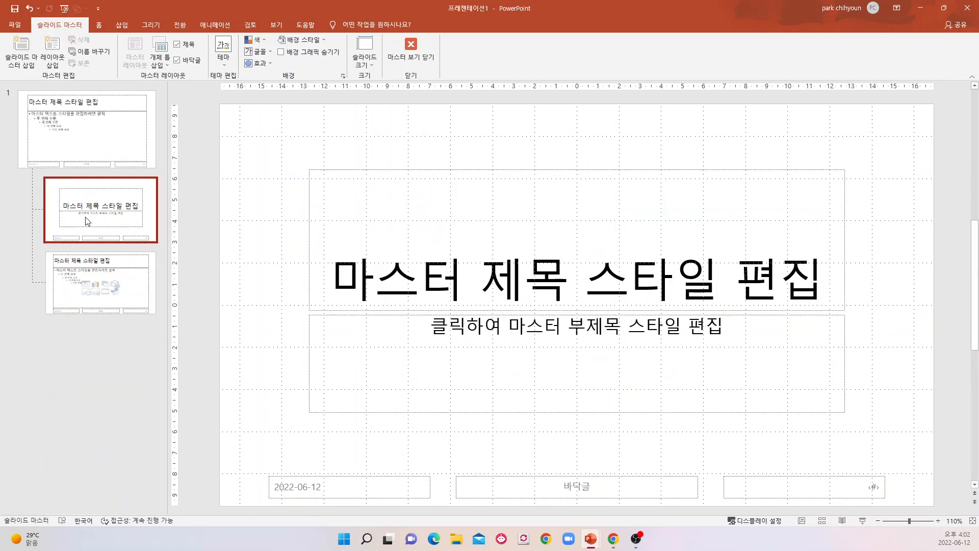
{"action": "left_click_drag", "start_coordinate": [222, 112], "coordinate": [903, 452]}
{"action": "key", "text": "Delete"}
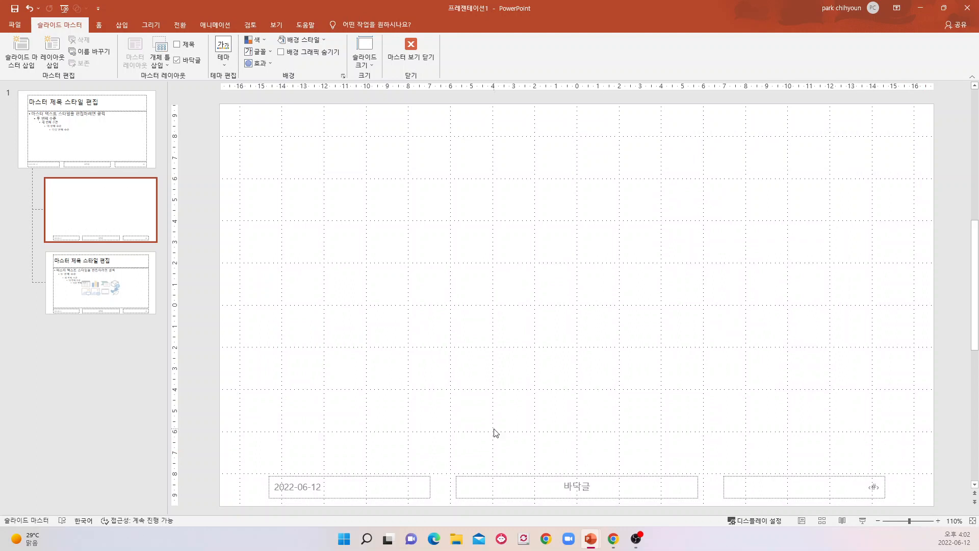
{"action": "left_click_drag", "start_coordinate": [196, 379], "coordinate": [955, 527]}
{"action": "key", "text": "Delete"}
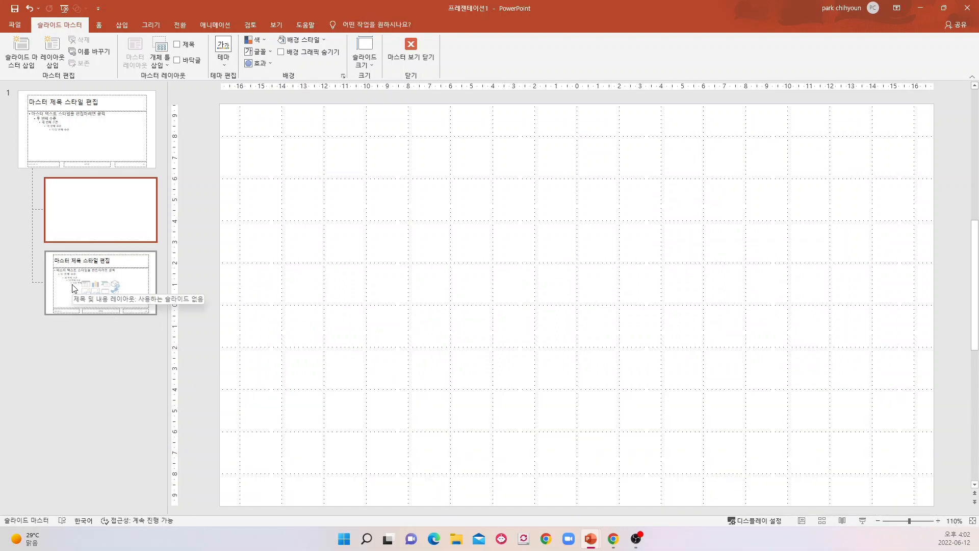
{"action": "left_click", "coordinate": [91, 147]}
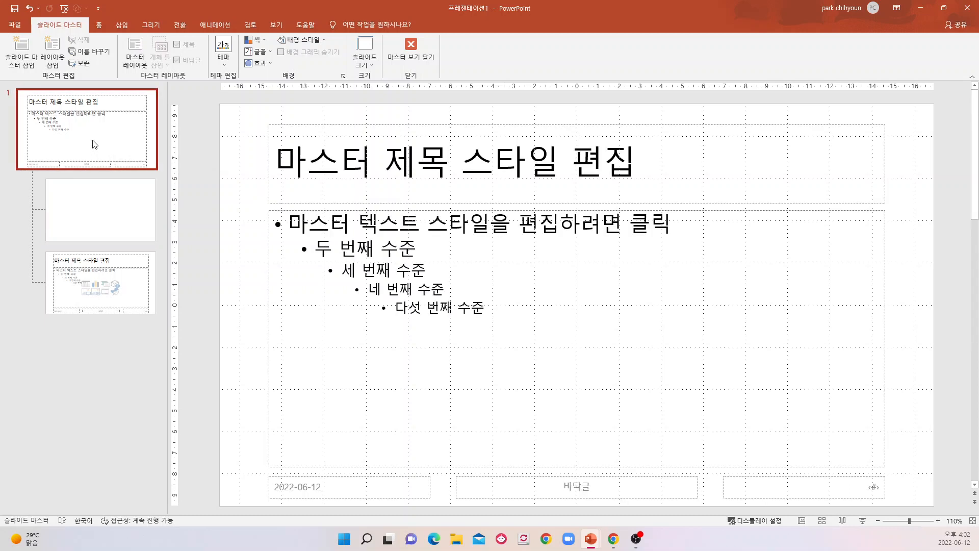
{"action": "left_click", "coordinate": [108, 229]}
{"action": "left_click", "coordinate": [109, 284]}
{"action": "left_click", "coordinate": [106, 225]}
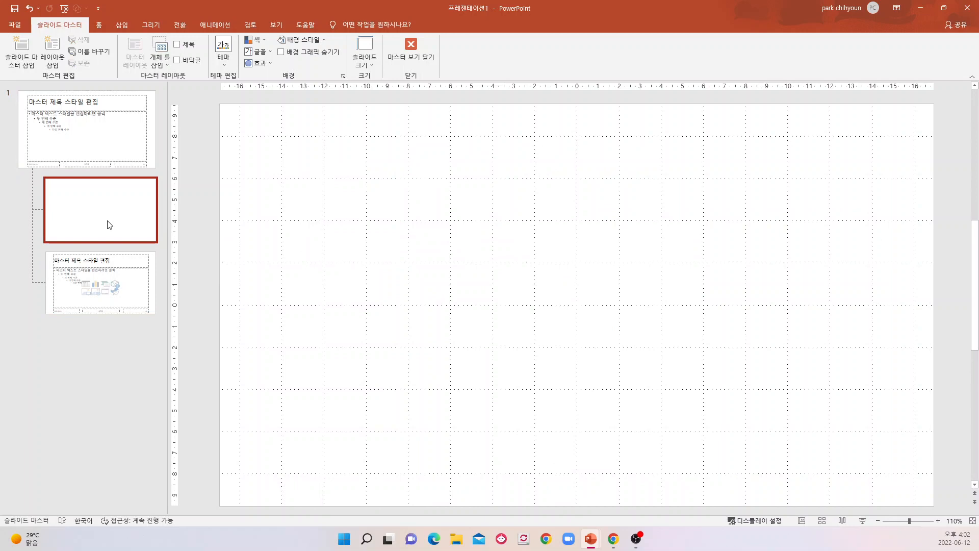
Delete the content, date, footer and slide number placeholders from the Title and Content layout, keeping only the title.
{"action": "left_click", "coordinate": [111, 282]}
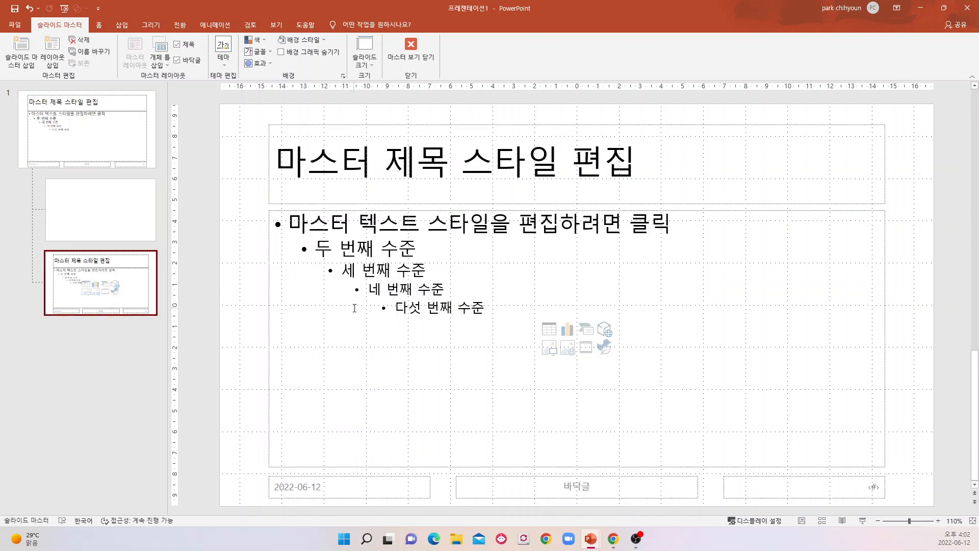
{"action": "left_click_drag", "start_coordinate": [236, 201], "coordinate": [949, 466]}
{"action": "key", "text": "Delete"}
{"action": "left_click_drag", "start_coordinate": [227, 451], "coordinate": [722, 516]}
{"action": "key", "text": "Delete"}
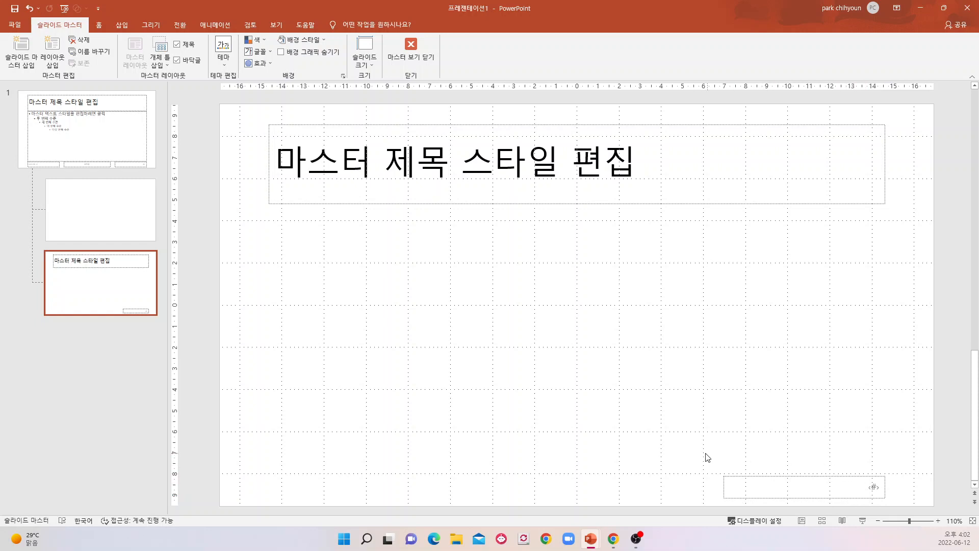
{"action": "left_click_drag", "start_coordinate": [694, 452], "coordinate": [944, 525]}
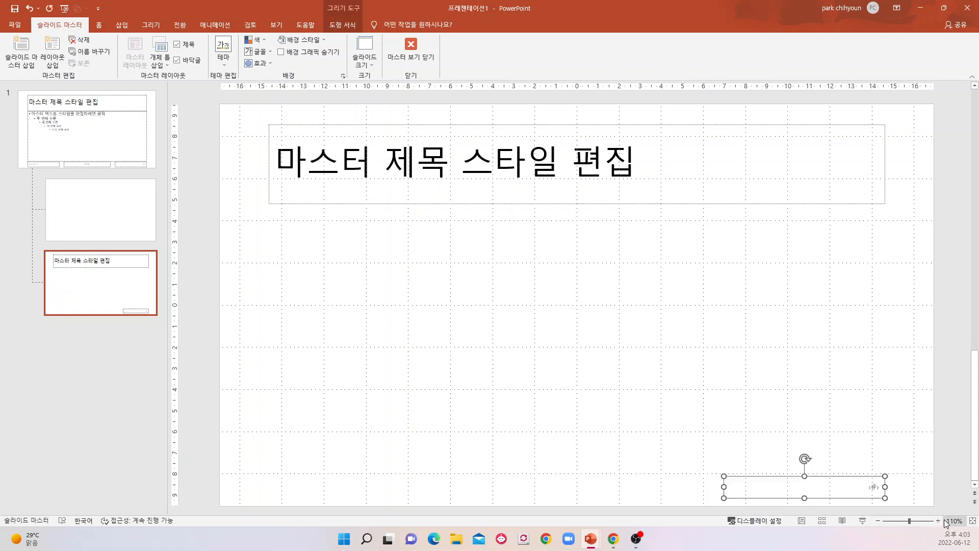
{"action": "key", "text": "Delete"}
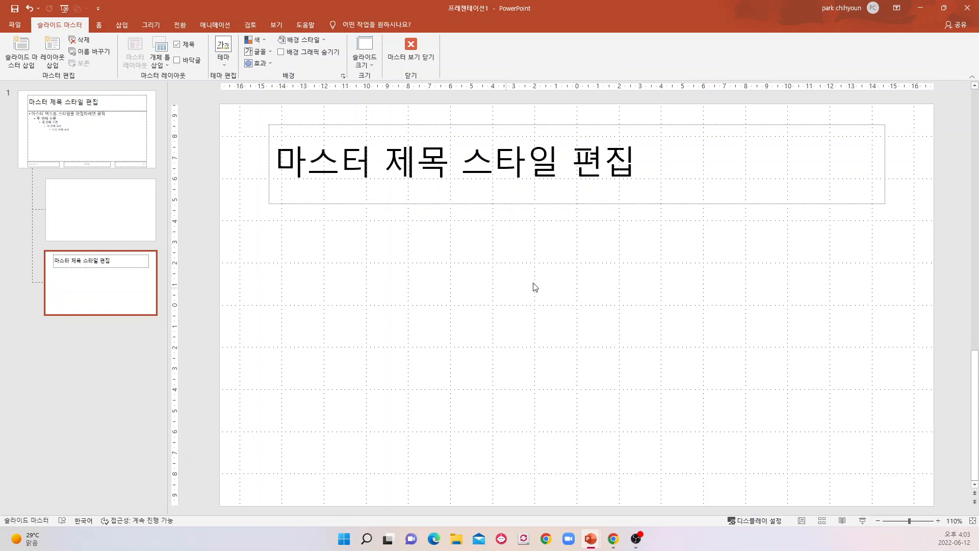
Set the layout title's font size to 32, shrink its placeholder to about 1.43 cm high and move it near the slide's upper edge.
{"action": "left_click", "coordinate": [462, 129]}
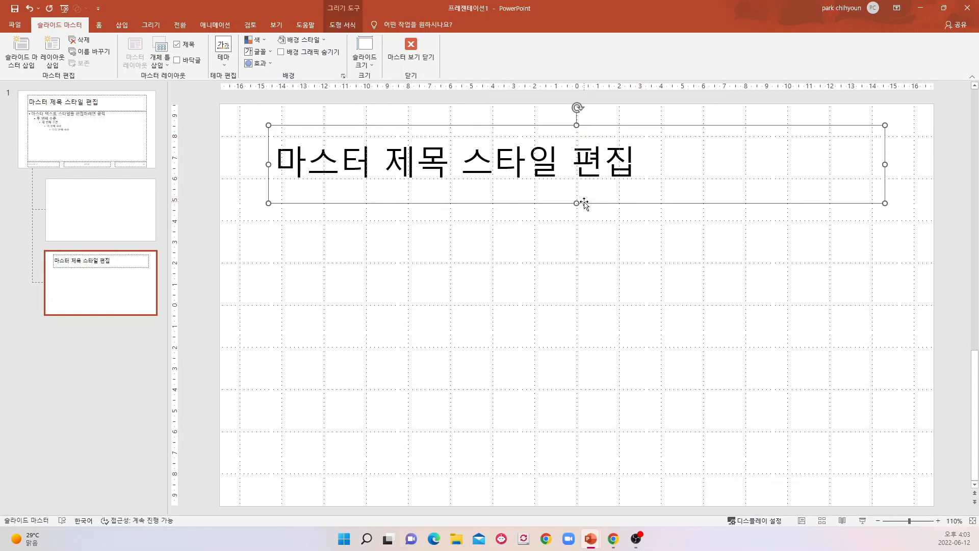
{"action": "left_click", "coordinate": [99, 24]}
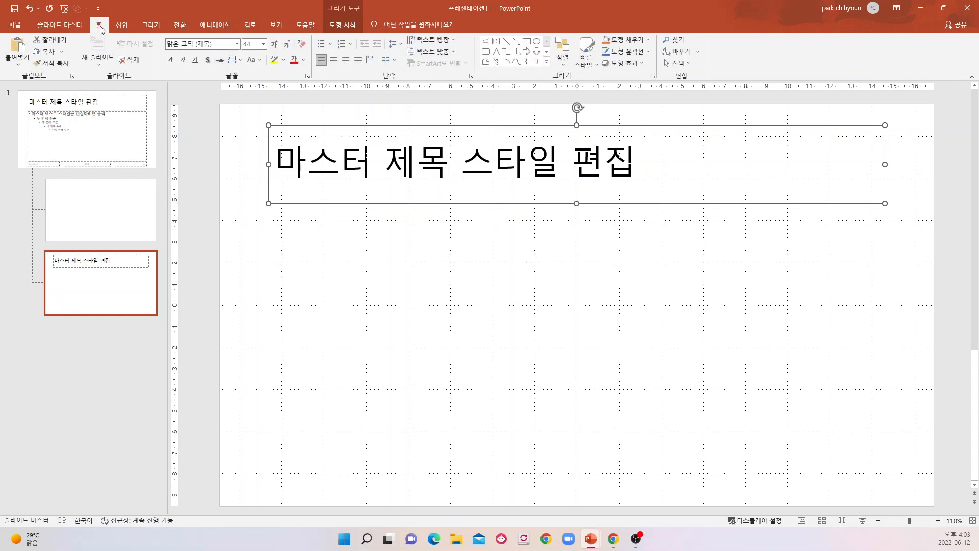
{"action": "left_click", "coordinate": [263, 44]}
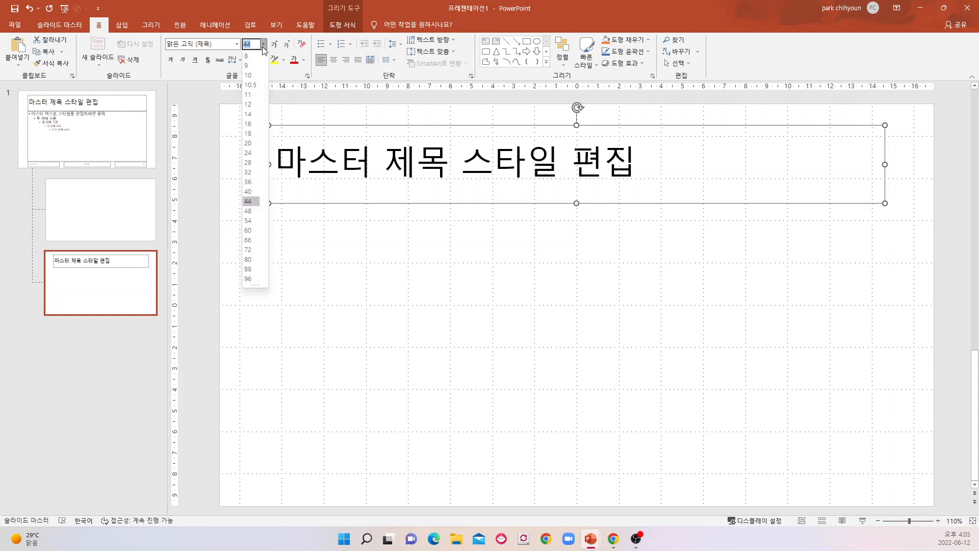
{"action": "left_click", "coordinate": [250, 172]}
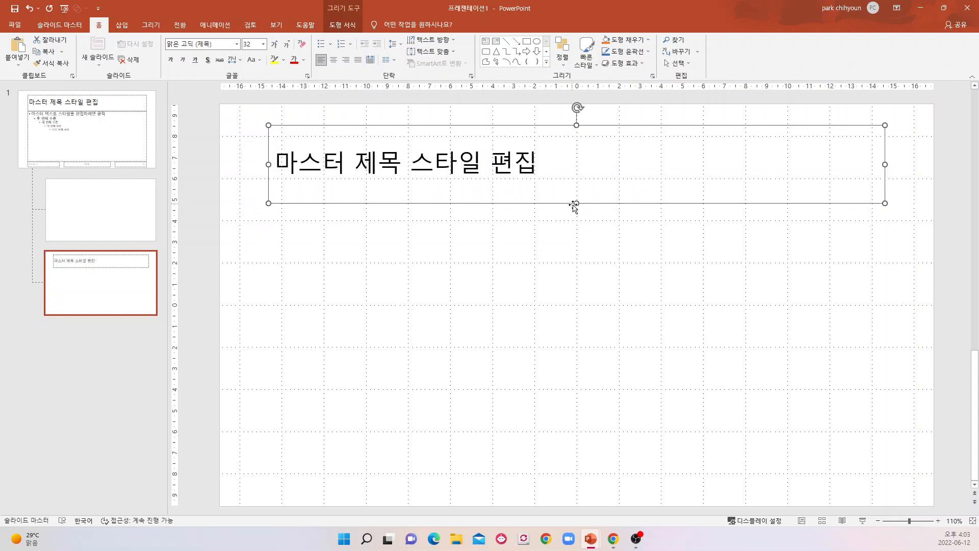
{"action": "left_click_drag", "start_coordinate": [576, 203], "coordinate": [555, 125]}
{"action": "left_click", "coordinate": [553, 171]}
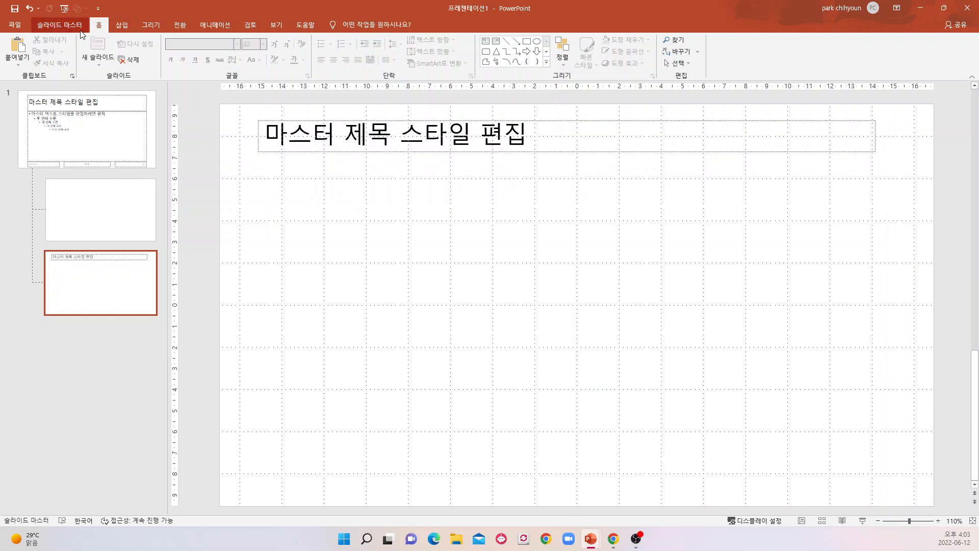
Draw a horizontal straight line about 32.13 cm long across the slide just below the title placeholder.
{"action": "left_click", "coordinate": [121, 25]}
{"action": "left_click", "coordinate": [165, 51]}
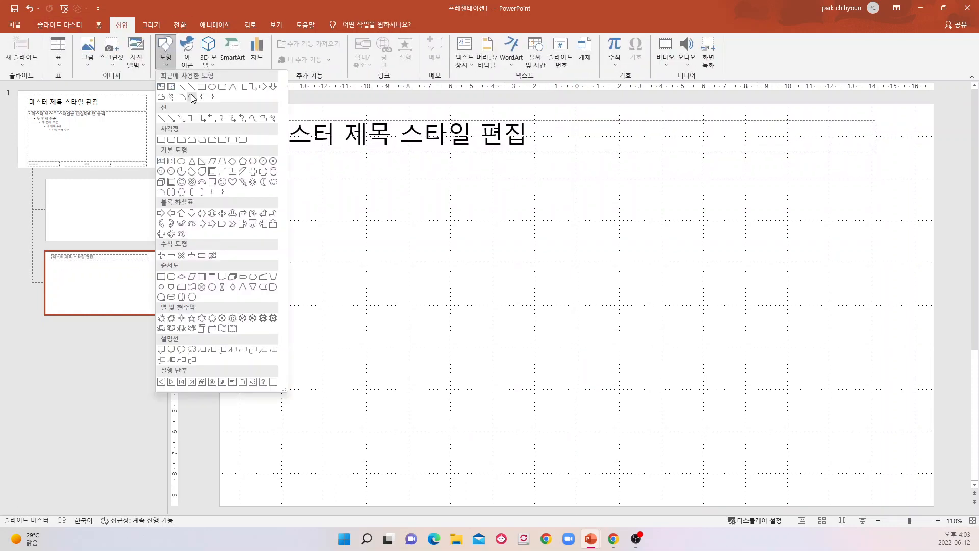
{"action": "left_click", "coordinate": [192, 97]}
{"action": "left_click_drag", "start_coordinate": [241, 163], "coordinate": [917, 160]}
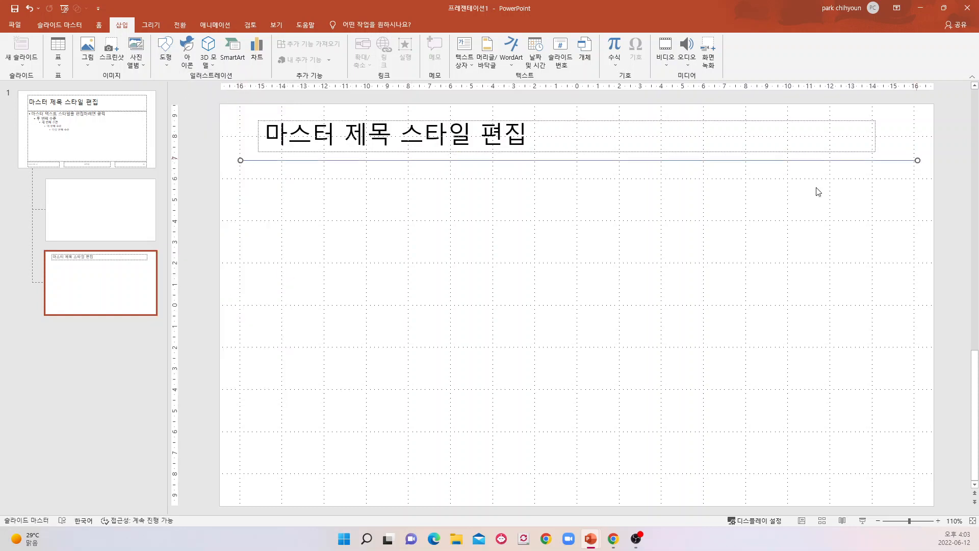
Change the color of the line below the title to the darkest gray shade of the white theme color.
{"action": "right_click", "coordinate": [636, 160]}
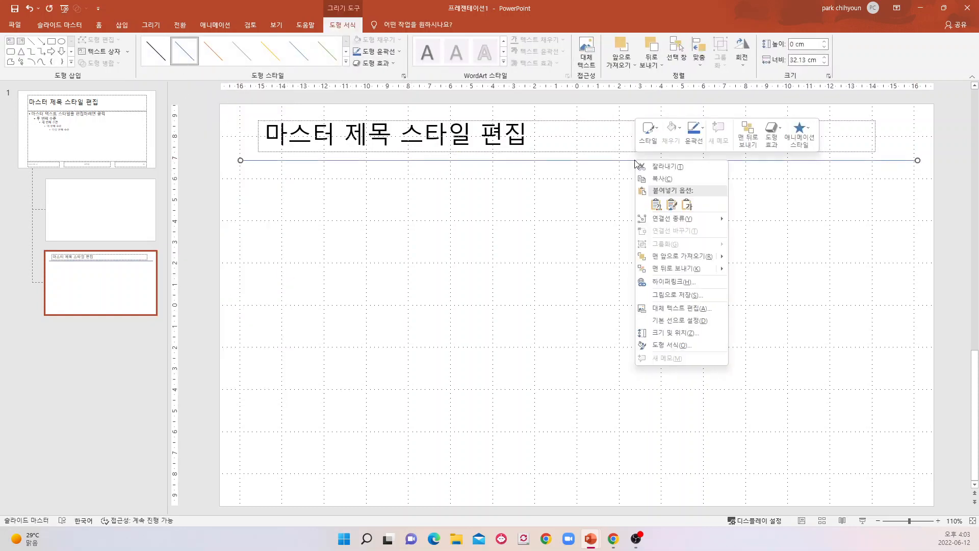
{"action": "left_click", "coordinate": [670, 345]}
{"action": "left_click", "coordinate": [960, 207]}
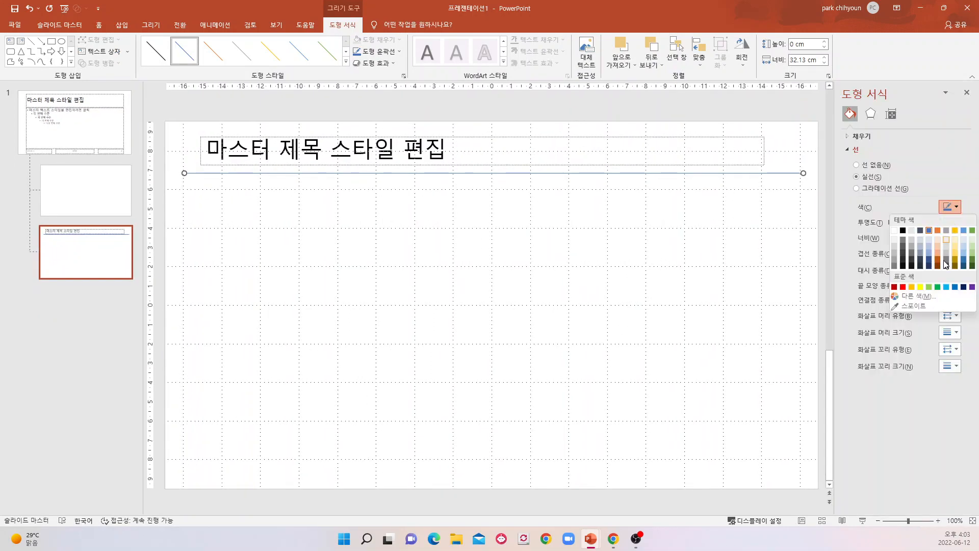
{"action": "left_click", "coordinate": [895, 266]}
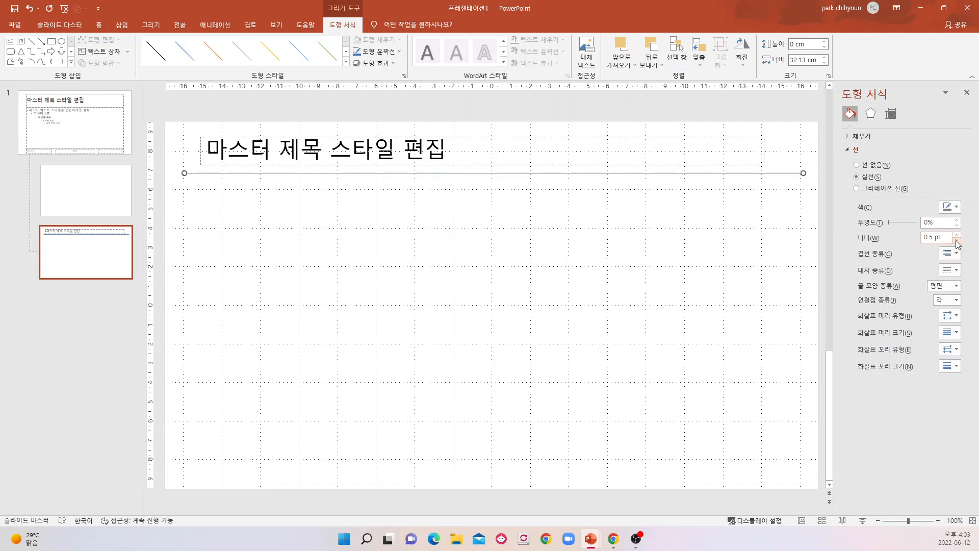
{"action": "left_click", "coordinate": [476, 273]}
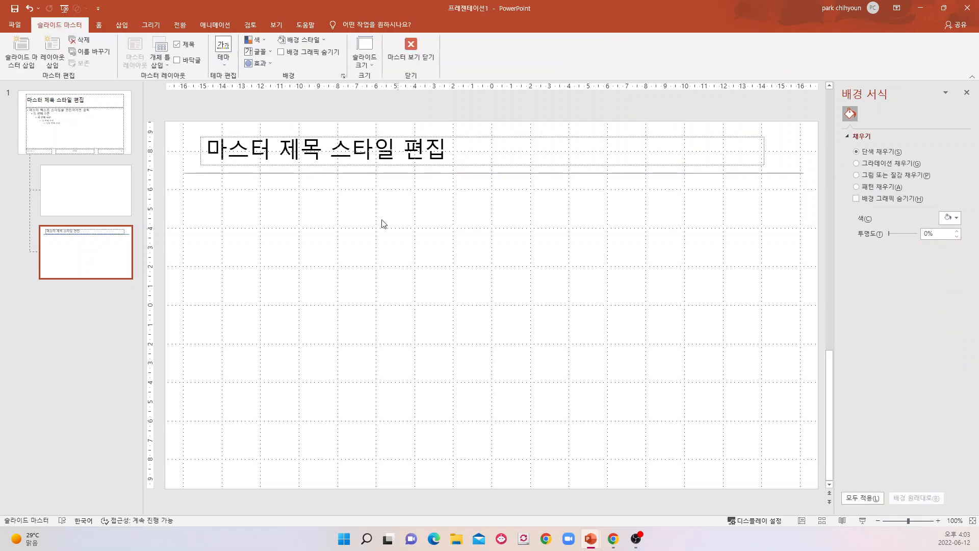
Move the title placeholder slightly left so its edge lines up with the start of the line below it.
{"action": "left_click_drag", "start_coordinate": [290, 138], "coordinate": [274, 136]}
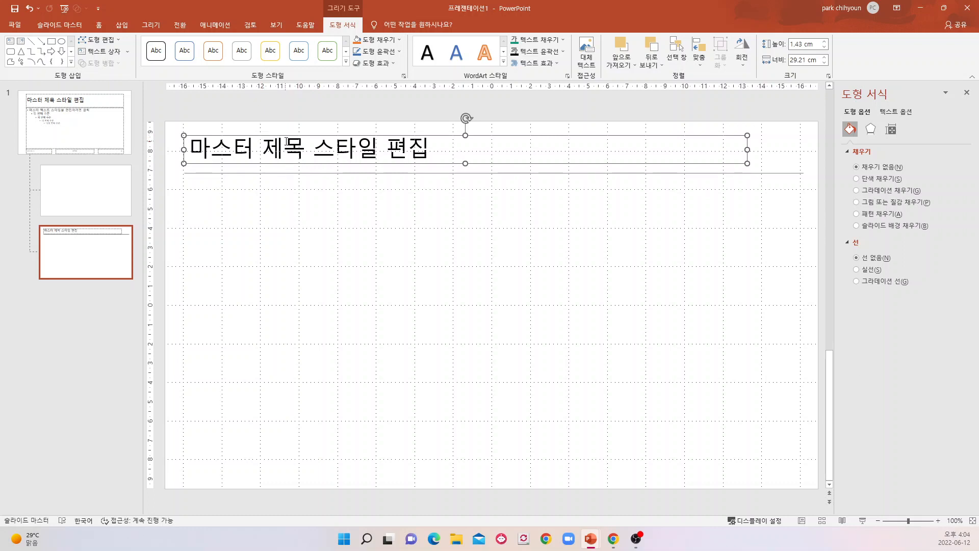
{"action": "left_click", "coordinate": [99, 24]}
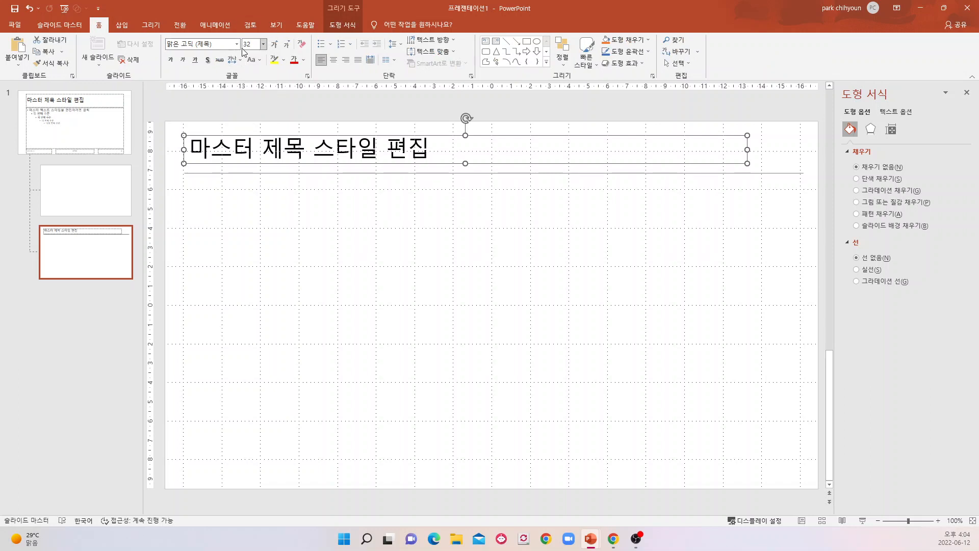
{"action": "left_click", "coordinate": [271, 240]}
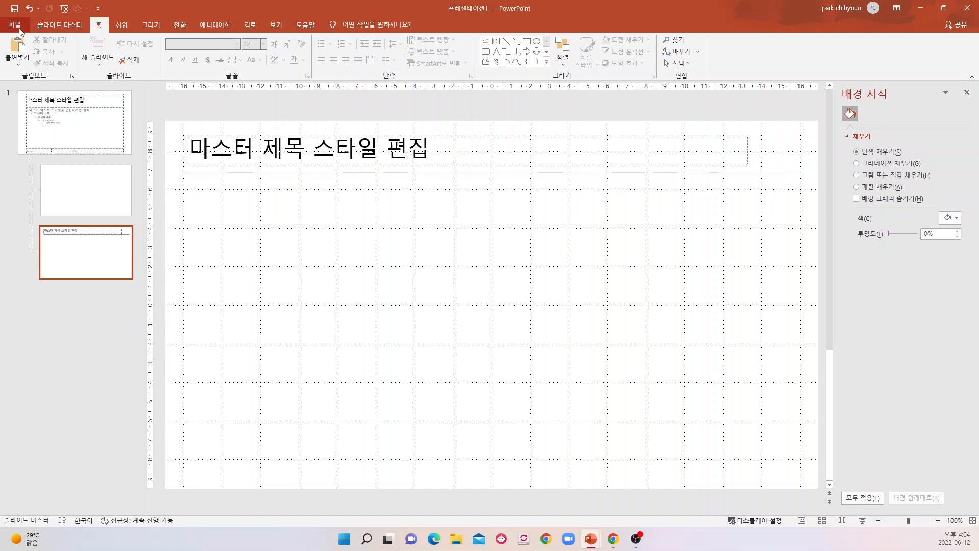
Close the master view to check the slide in Normal view and return to the Slide Master's Title Slide layout.
{"action": "left_click", "coordinate": [58, 27]}
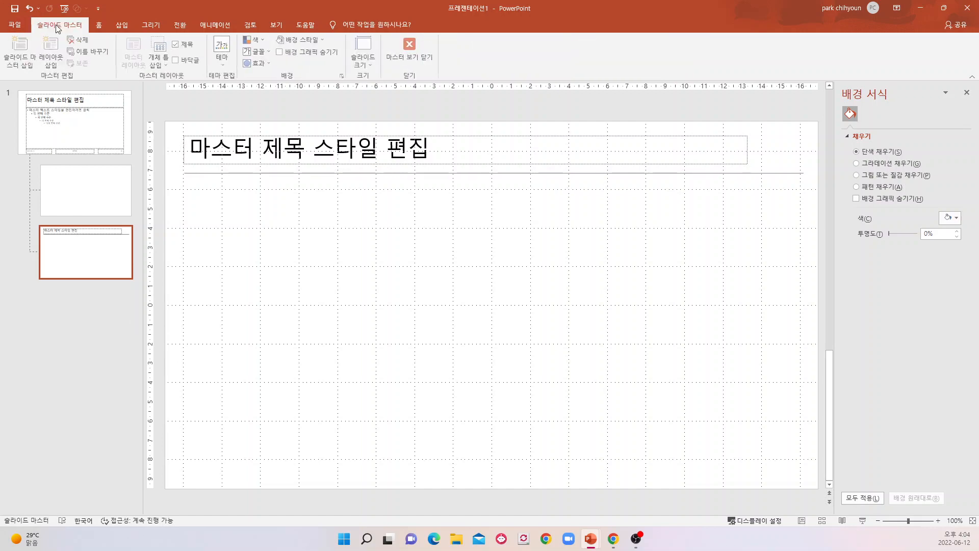
{"action": "left_click", "coordinate": [417, 58]}
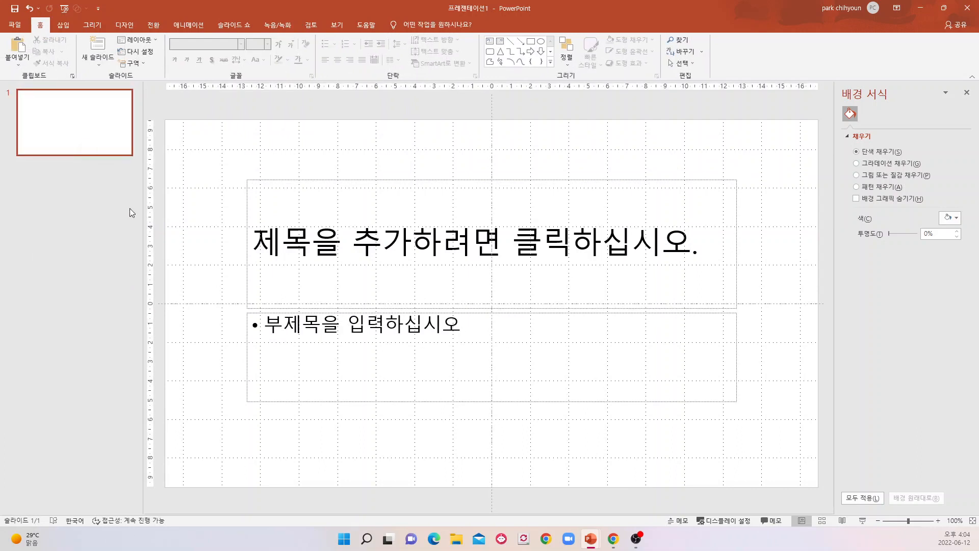
{"action": "left_click", "coordinate": [336, 28]}
{"action": "left_click", "coordinate": [169, 48]}
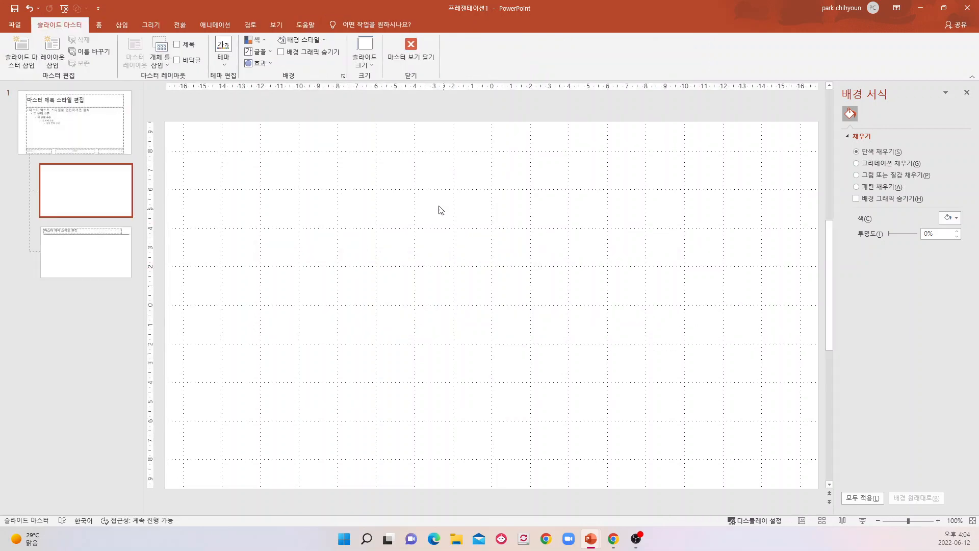
Return from the master view to Normal view and apply the 제목 및 내용 (Title and Content) layout to slide 1.
{"action": "left_click", "coordinate": [412, 60]}
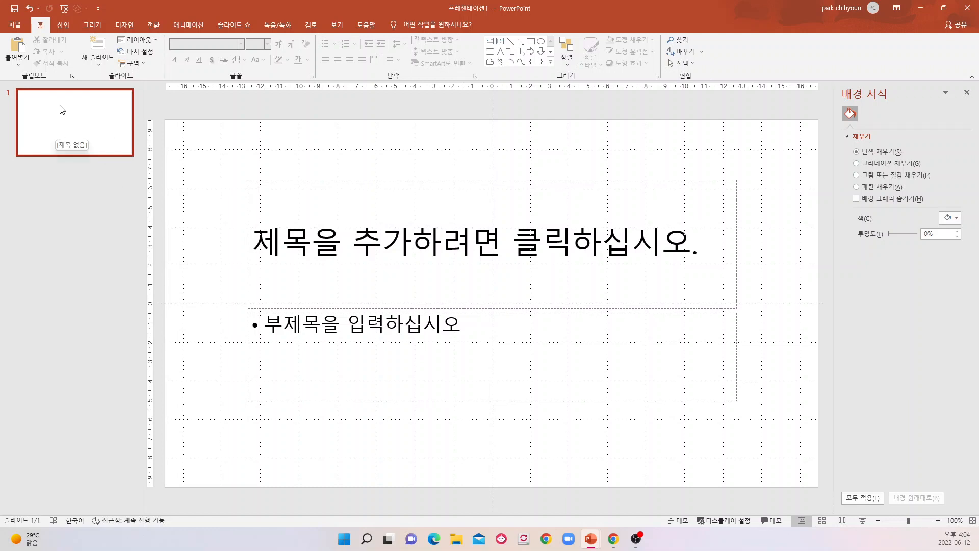
{"action": "right_click", "coordinate": [88, 127]}
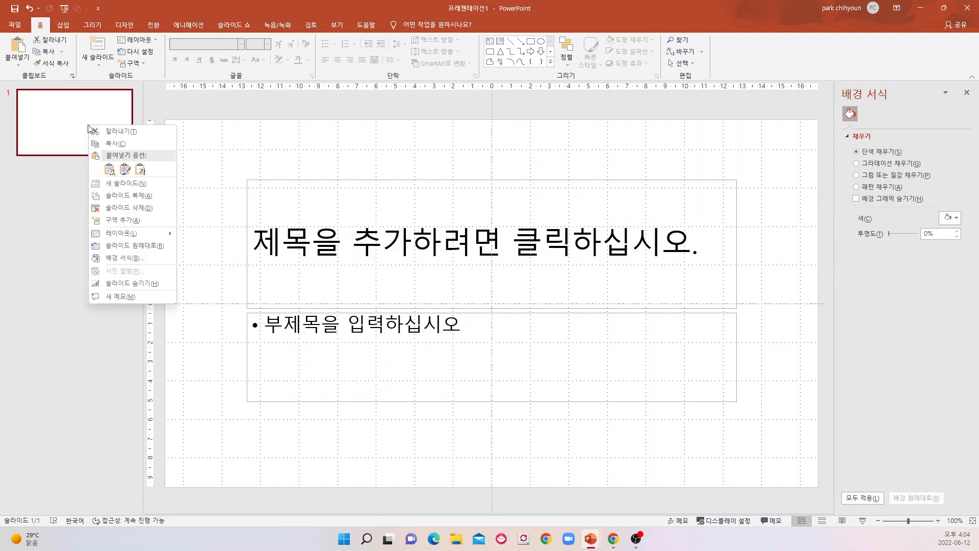
{"action": "mouse_move", "coordinate": [107, 234]}
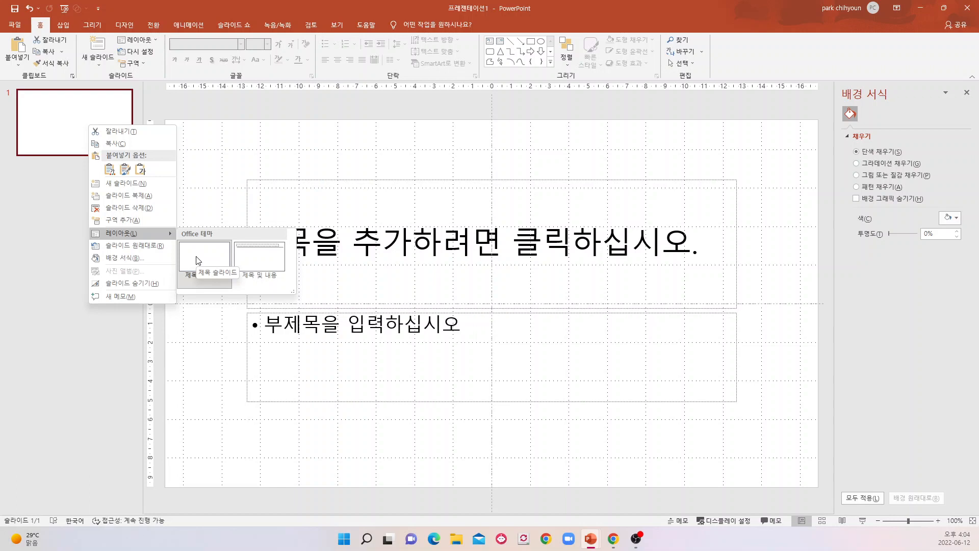
{"action": "left_click", "coordinate": [264, 265]}
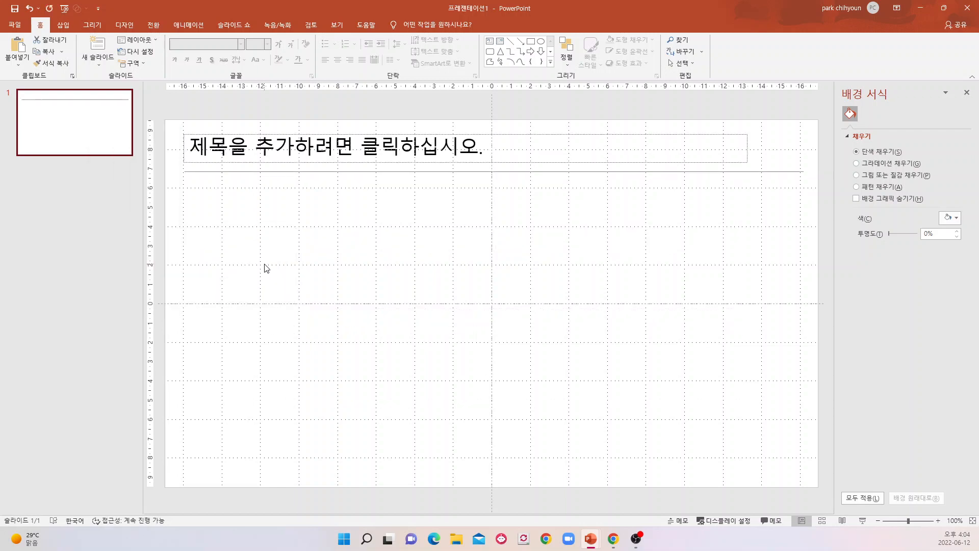
Enter "강사소개" as the title of slide 1.
{"action": "left_click", "coordinate": [194, 149]}
{"action": "type", "text": "강사소개"}
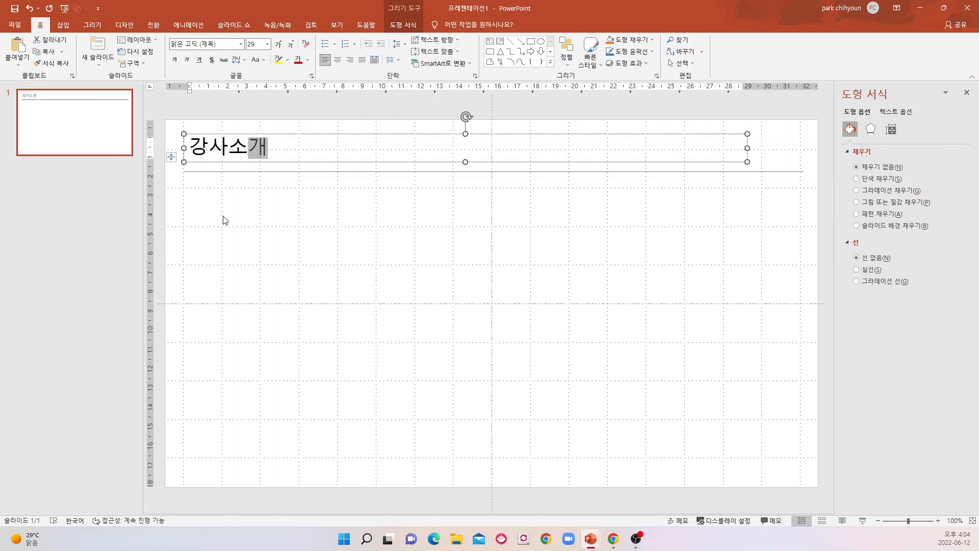
{"action": "left_click", "coordinate": [223, 219]}
Add two new slides with the same title-and-line layout after slide 1.
{"action": "left_click", "coordinate": [72, 131]}
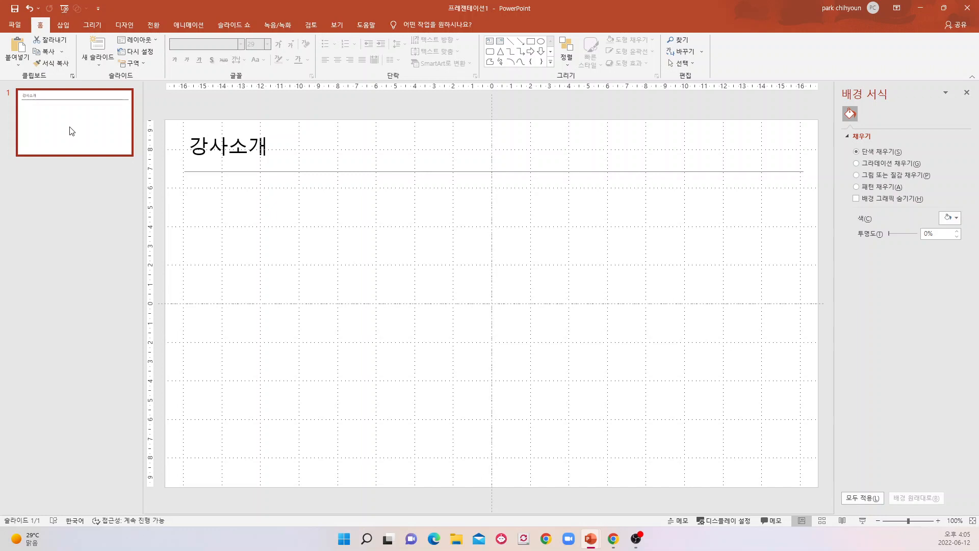
{"action": "key", "text": "Return"}
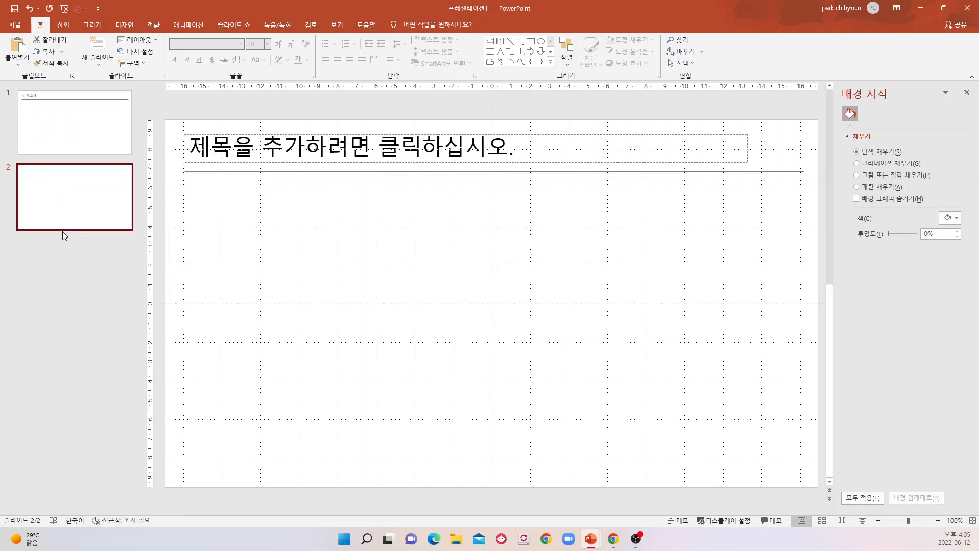
{"action": "key", "text": "Return"}
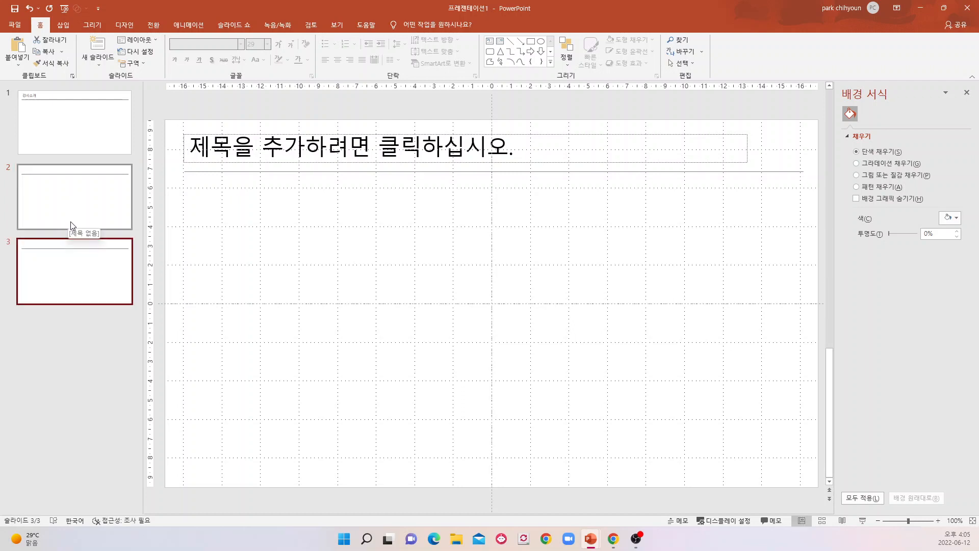
{"action": "left_click", "coordinate": [77, 224]}
{"action": "left_click", "coordinate": [81, 137]}
Enter "오늘의 순서" as the title of slide 2.
{"action": "left_click", "coordinate": [66, 201]}
{"action": "left_click", "coordinate": [198, 148]}
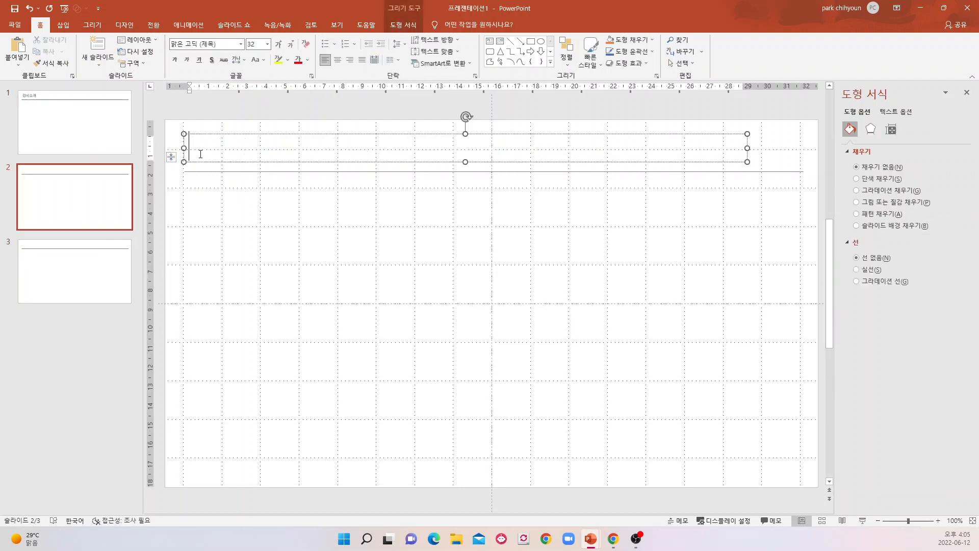
{"action": "type", "text": "오늘의 ㅅㄴ"}
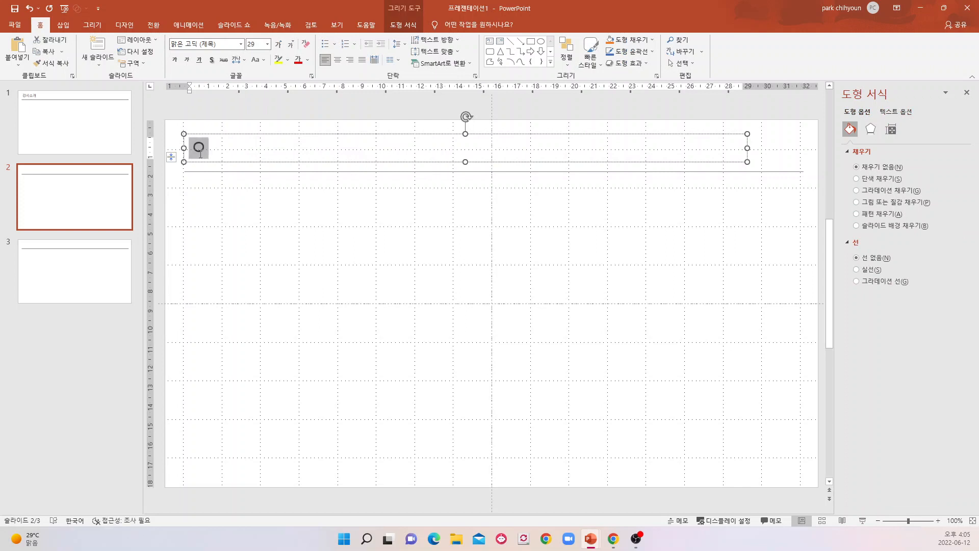
{"action": "key", "text": "BackSpace"}
{"action": "key", "text": "BackSpace"}
{"action": "type", "text": "순서"}
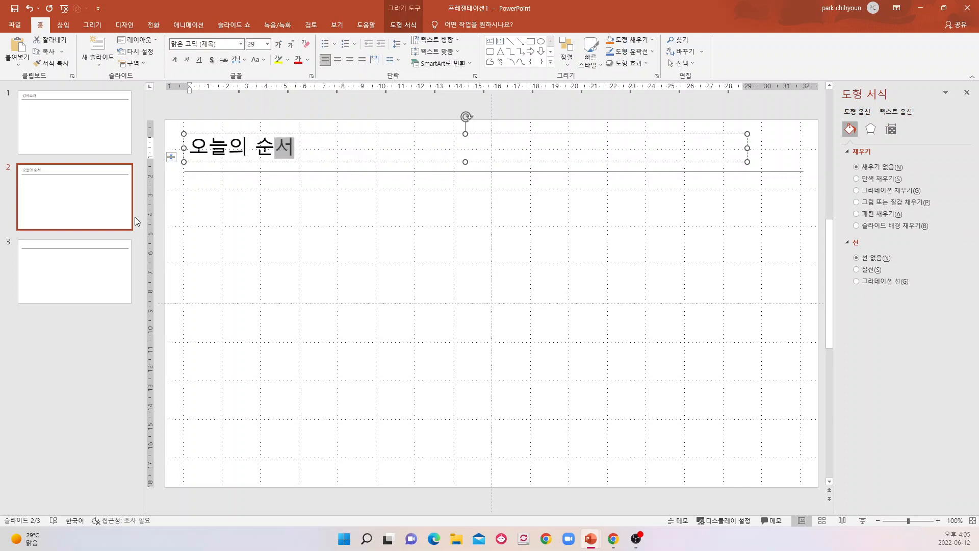
Add a fourth slide after slide 3 and give it the empty 제목 슬라이드 (Title Slide) layout.
{"action": "left_click", "coordinate": [90, 262]}
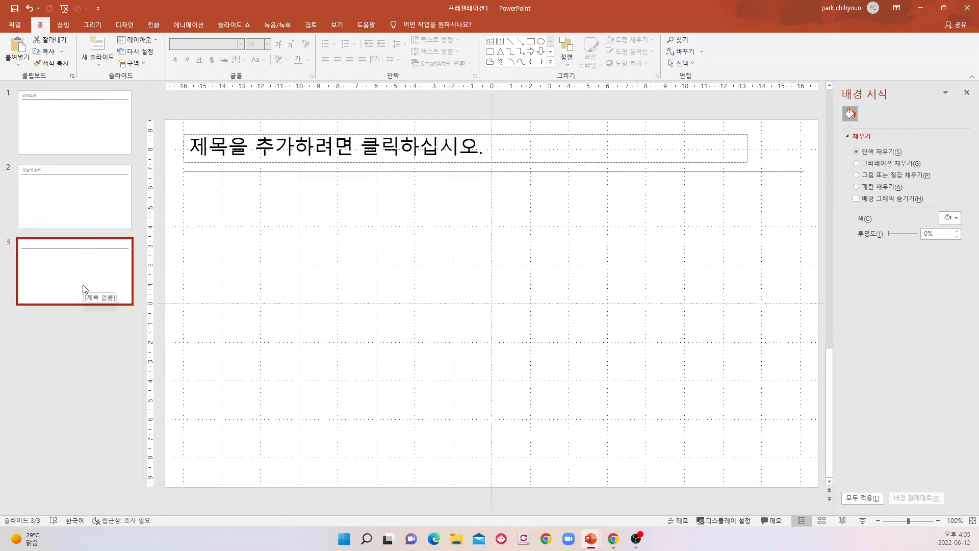
{"action": "key", "text": "Return"}
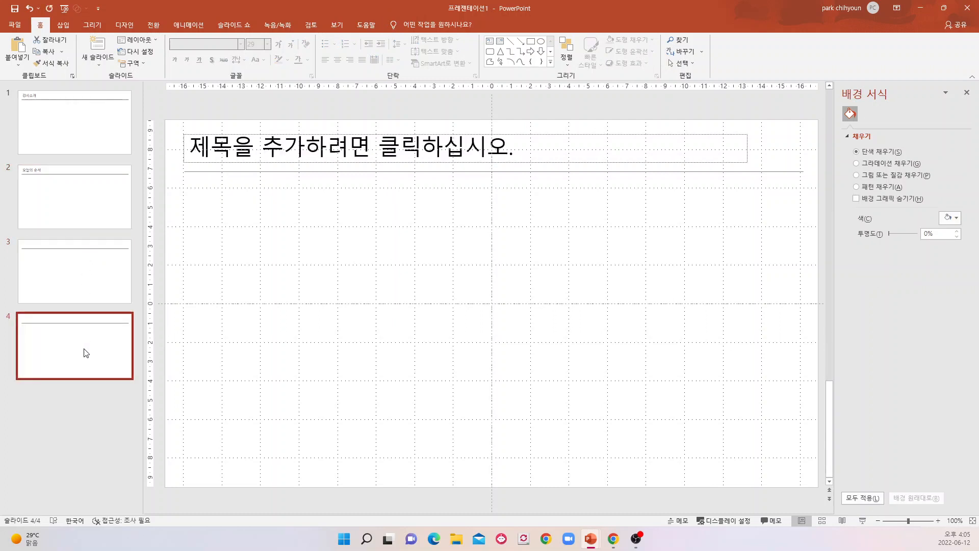
{"action": "right_click", "coordinate": [85, 352]}
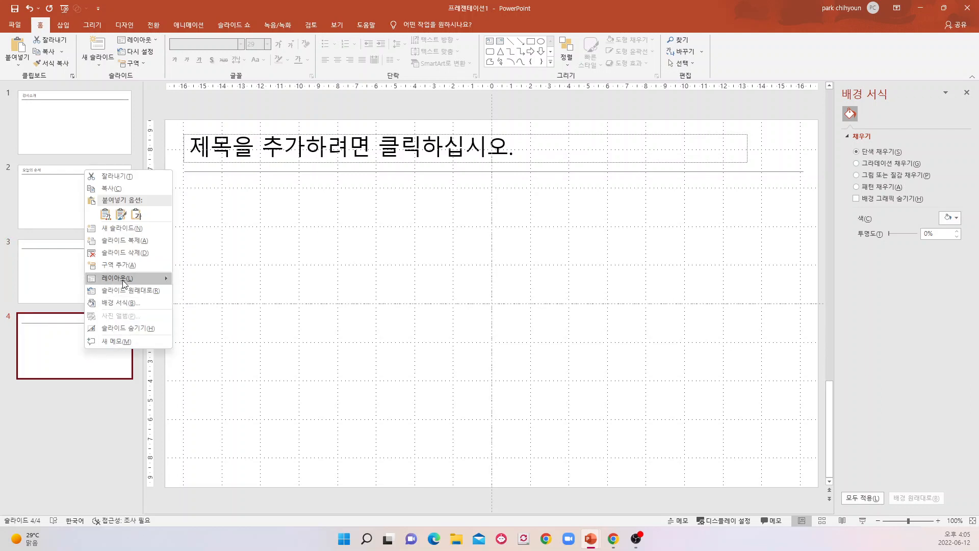
{"action": "mouse_move", "coordinate": [124, 282]}
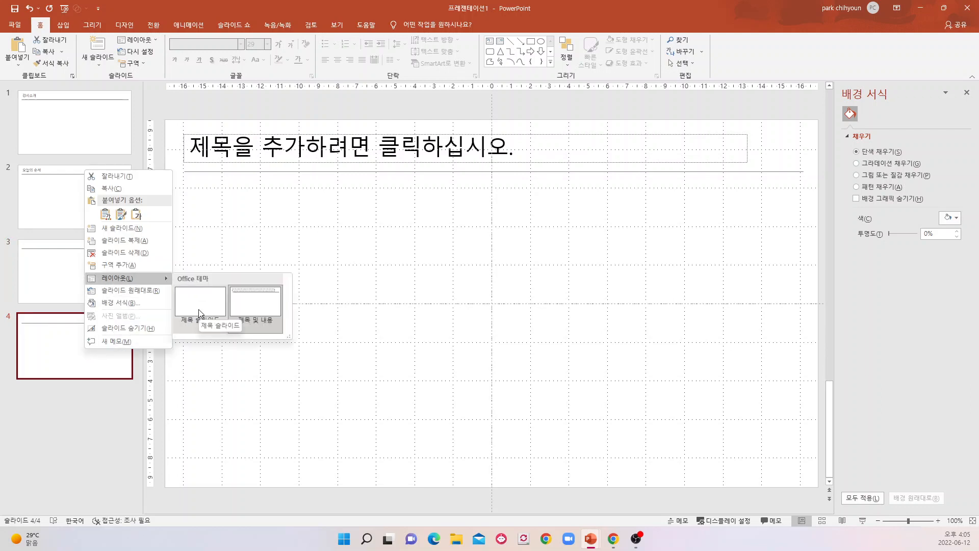
{"action": "left_click", "coordinate": [198, 309]}
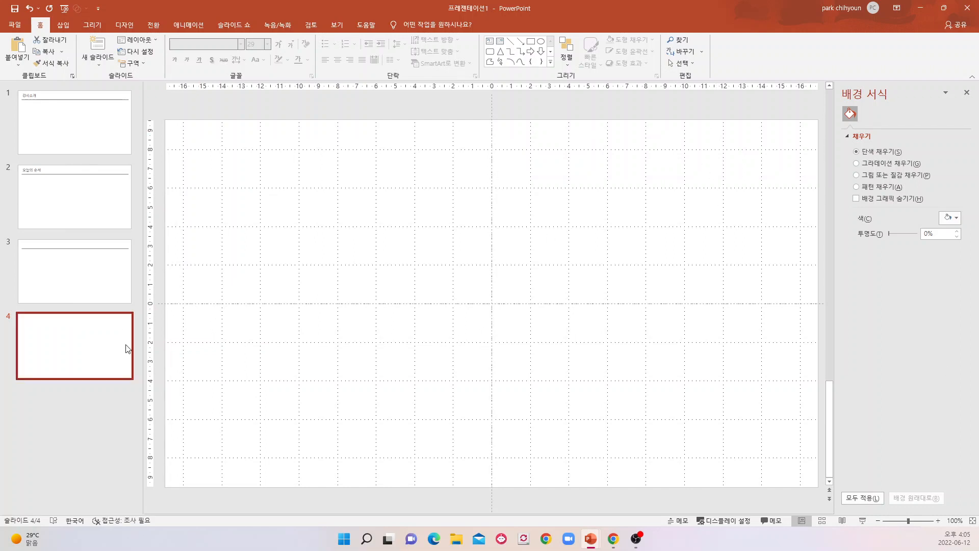
Draw a horizontal text box about 17.6 cm wide near the top of slide 4 and enter "다다앙사" in it.
{"action": "left_click", "coordinate": [63, 25]}
{"action": "left_click", "coordinate": [471, 61]}
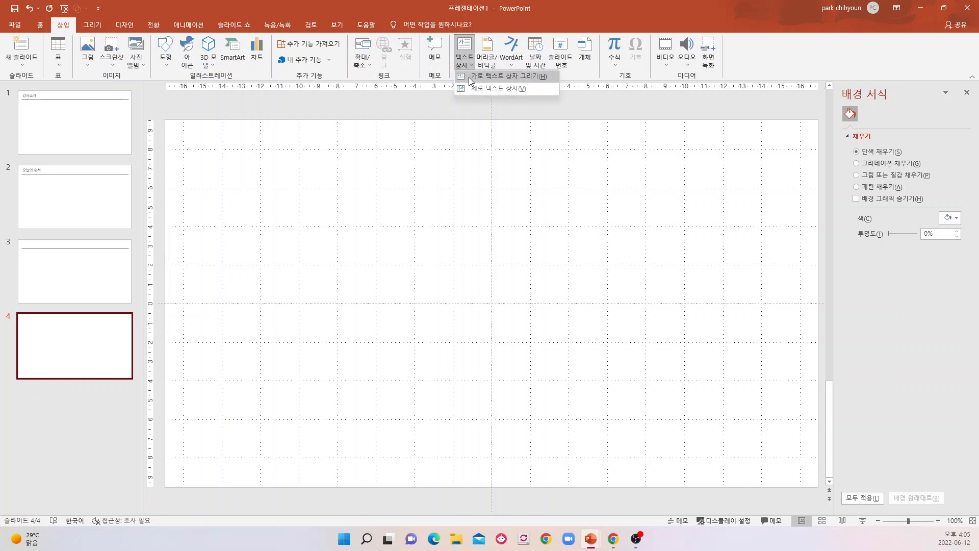
{"action": "left_click", "coordinate": [489, 82]}
{"action": "left_click_drag", "start_coordinate": [206, 148], "coordinate": [545, 189]}
{"action": "type", "text": "다다앙사"}
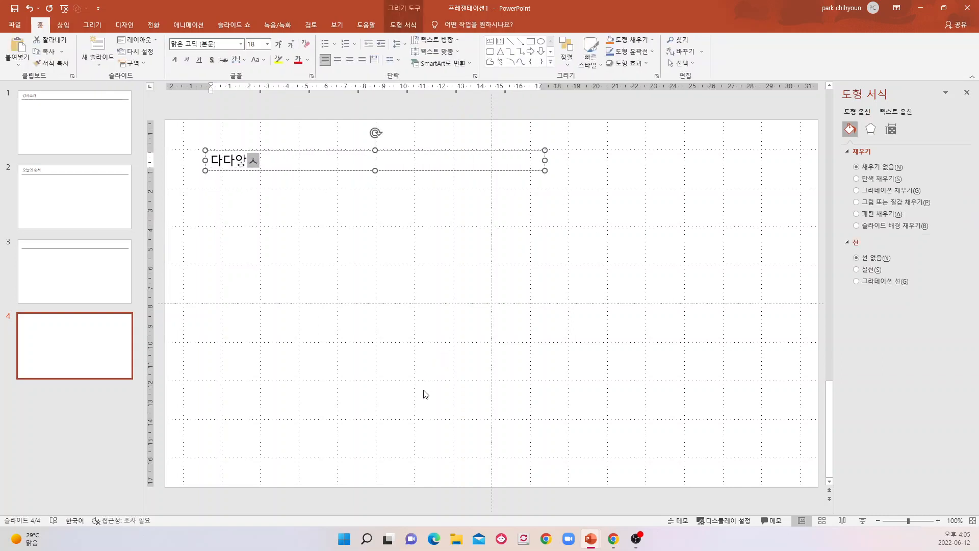
{"action": "left_click", "coordinate": [340, 285]}
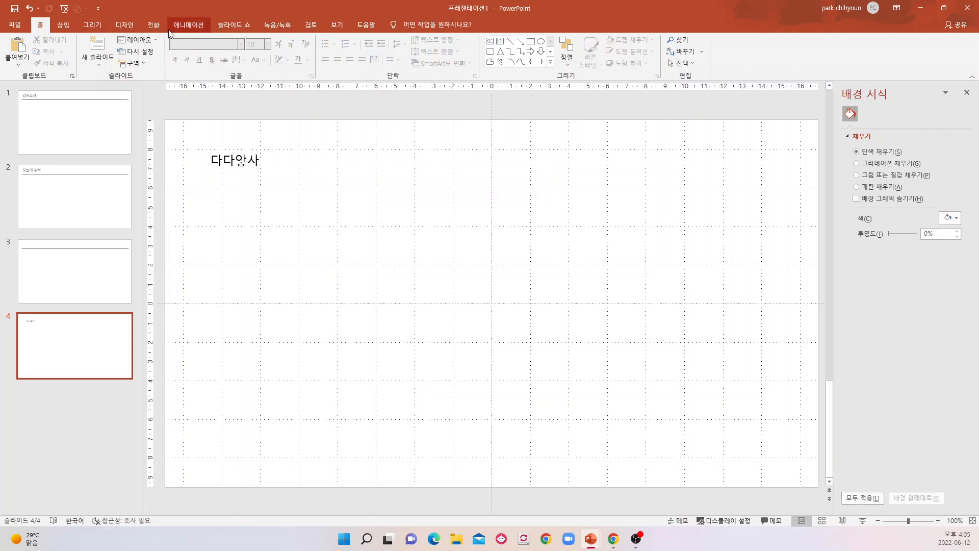
Draw a second, empty text box about 17.6 cm wide and 4.4 cm high below the text on slide 4.
{"action": "left_click", "coordinate": [62, 24]}
{"action": "left_click", "coordinate": [469, 48]}
{"action": "left_click_drag", "start_coordinate": [223, 219], "coordinate": [563, 304]}
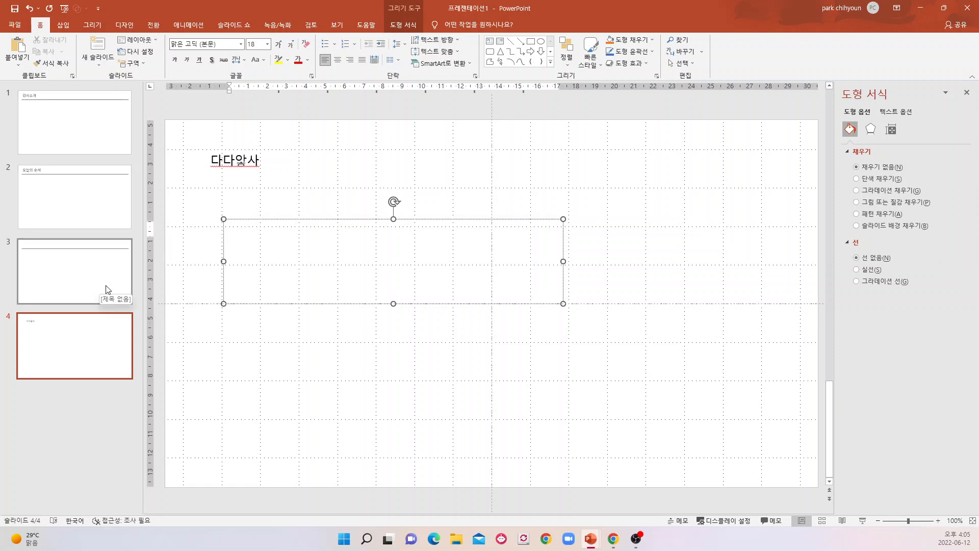
Change the layout of slide 1 to the empty 제목 슬라이드 (Title Slide) layout.
{"action": "left_click", "coordinate": [93, 209]}
{"action": "left_click", "coordinate": [89, 128]}
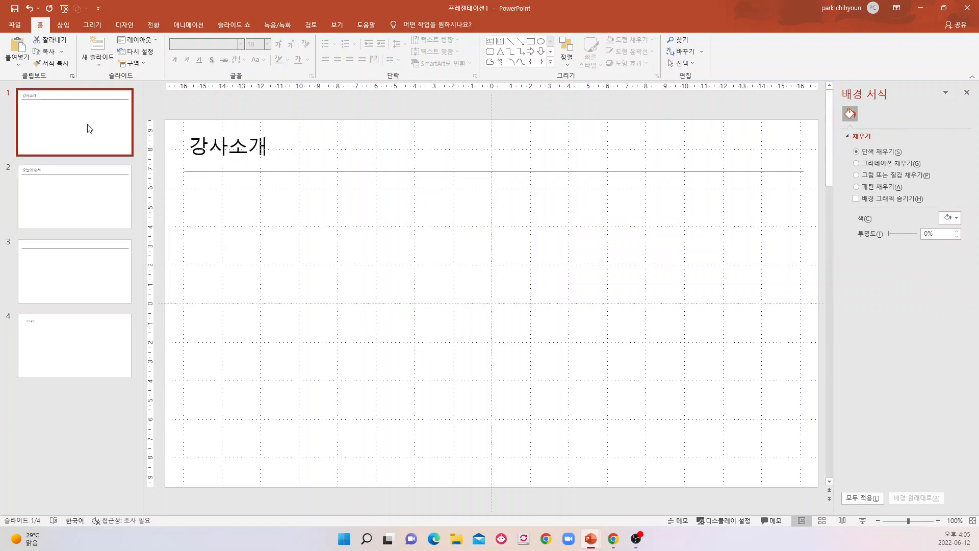
{"action": "right_click", "coordinate": [89, 128]}
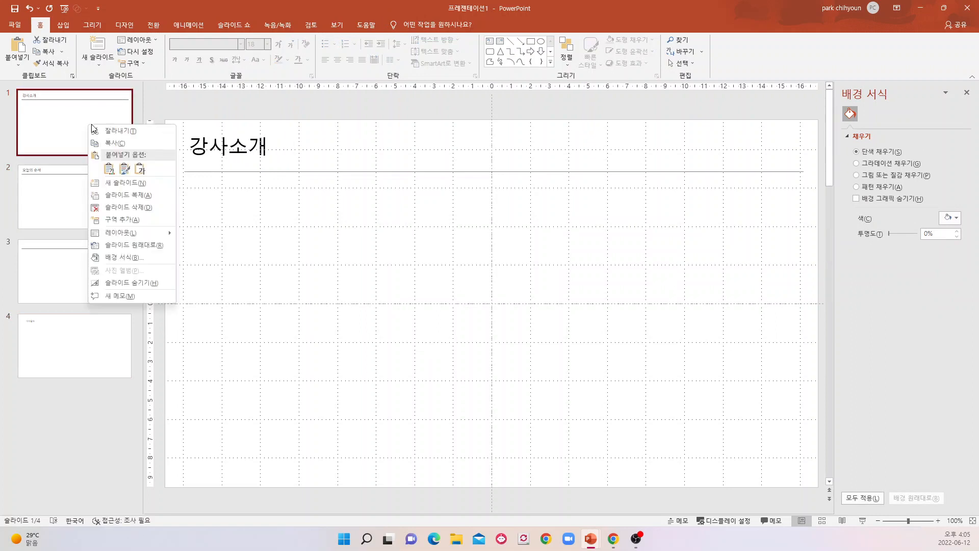
{"action": "mouse_move", "coordinate": [118, 237]}
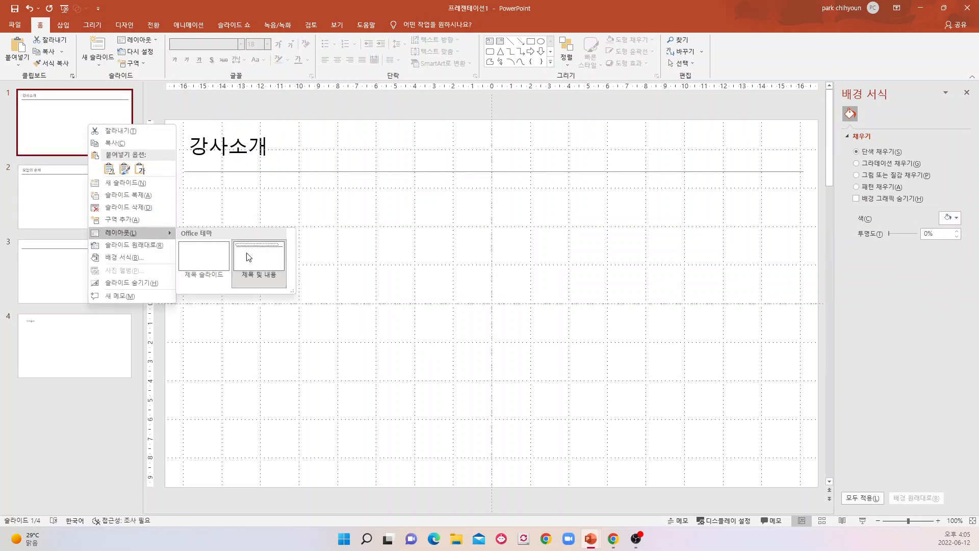
{"action": "left_click", "coordinate": [205, 262]}
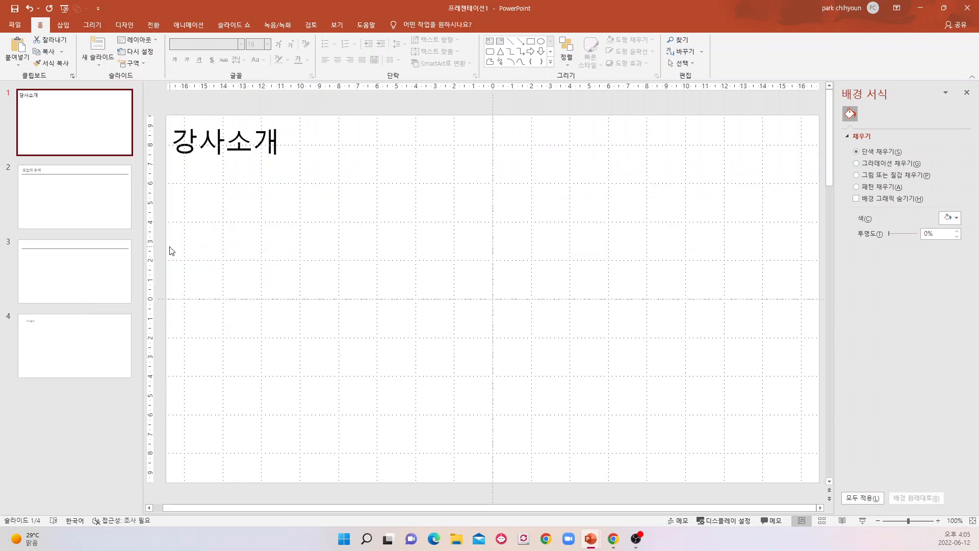
Reapply the 제목 및 내용 (Title and Content) layout to slide 2.
{"action": "left_click", "coordinate": [57, 197]}
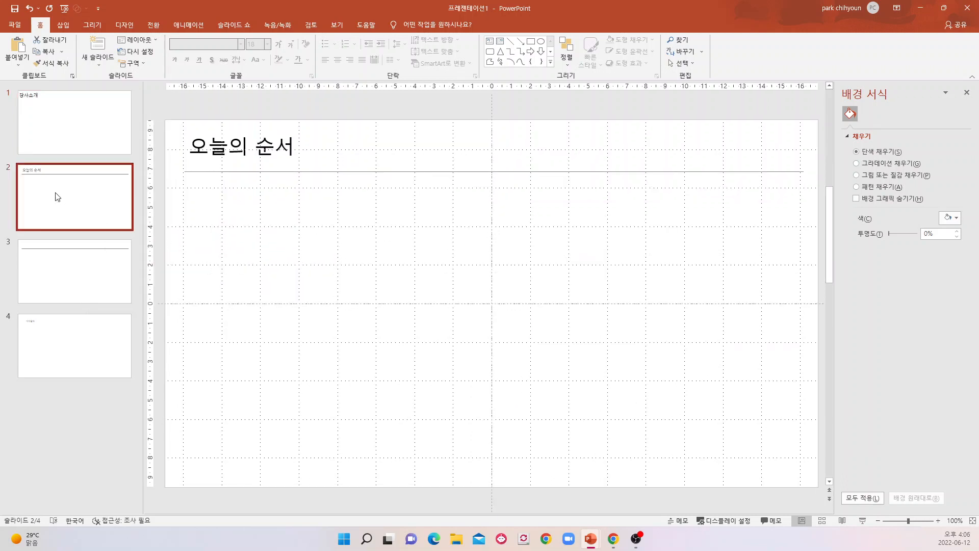
{"action": "right_click", "coordinate": [56, 197]}
{"action": "mouse_move", "coordinate": [94, 302]}
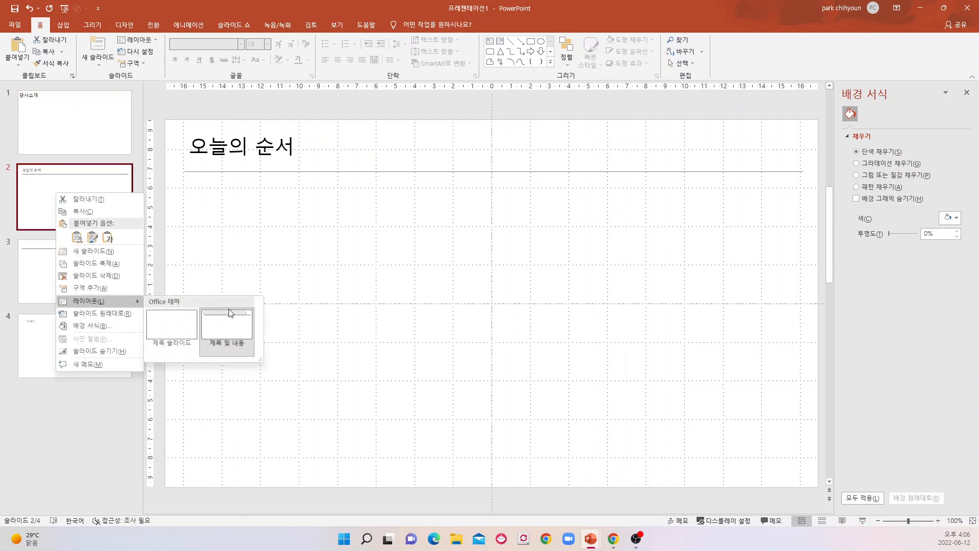
{"action": "left_click", "coordinate": [246, 325]}
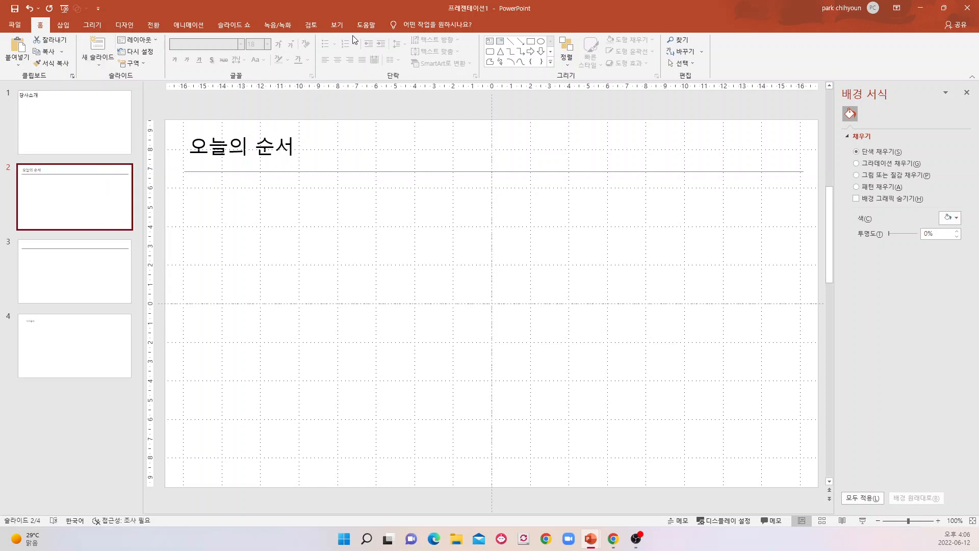
Compare the empty title layout with the title-and-line content layout in Slide Master view, and return to Normal view.
{"action": "left_click", "coordinate": [337, 24]}
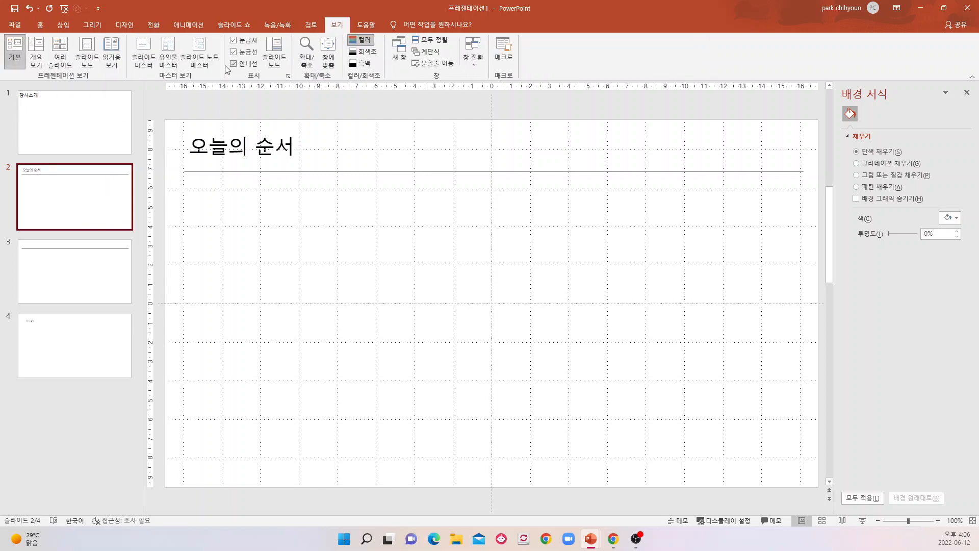
{"action": "left_click", "coordinate": [143, 65]}
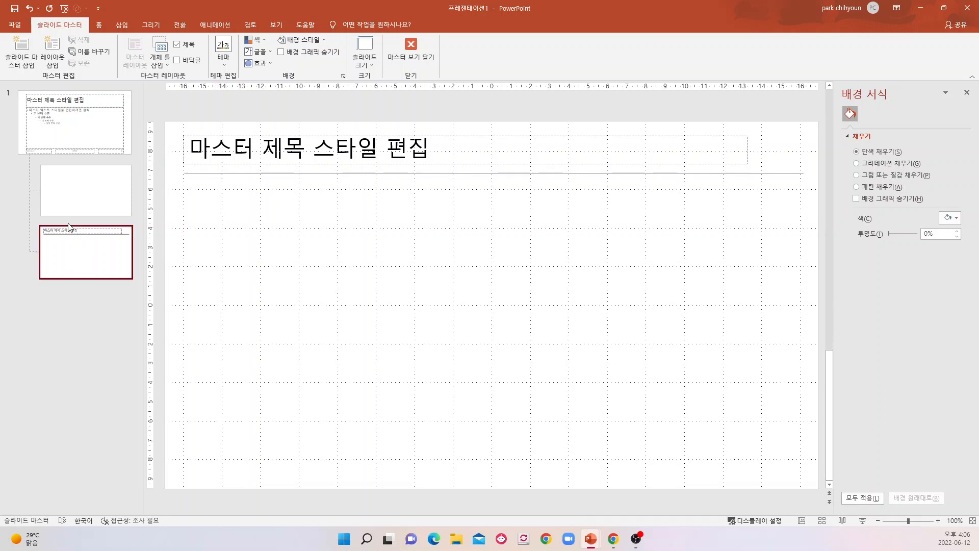
{"action": "left_click", "coordinate": [74, 193]}
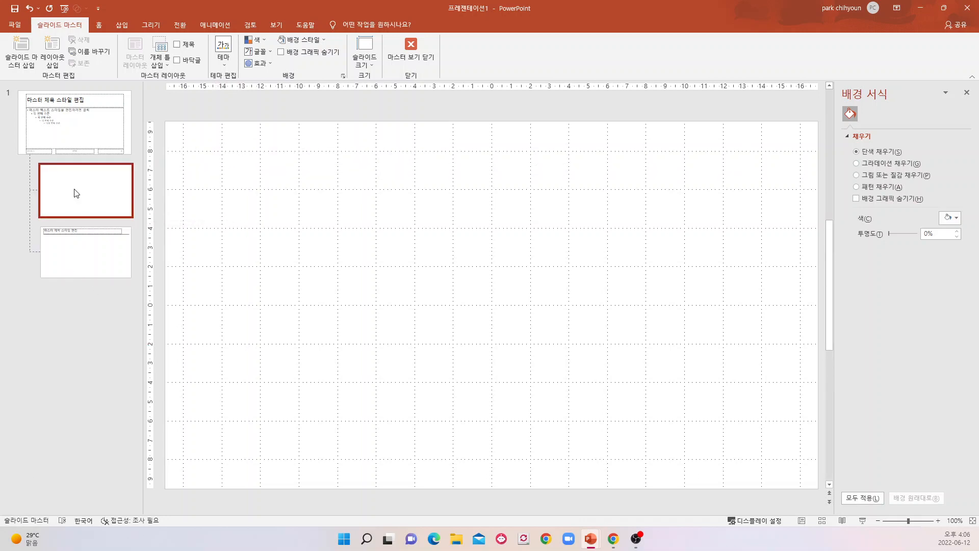
{"action": "left_click", "coordinate": [110, 247]}
{"action": "left_click", "coordinate": [97, 184]}
{"action": "left_click", "coordinate": [86, 265]}
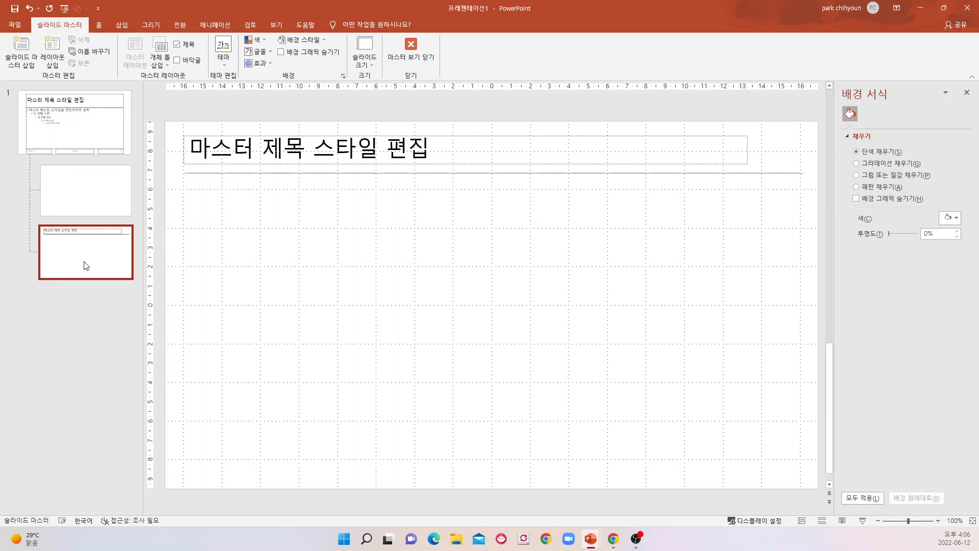
{"action": "left_click", "coordinate": [91, 200]}
{"action": "left_click", "coordinate": [97, 259]}
{"action": "left_click", "coordinate": [94, 198]}
{"action": "left_click", "coordinate": [92, 257]}
{"action": "left_click", "coordinate": [94, 207]}
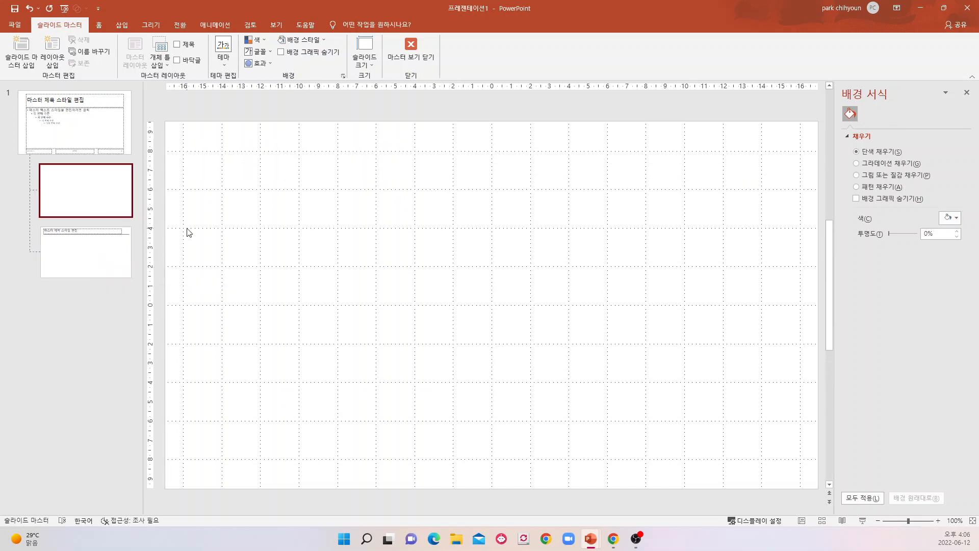
{"action": "left_click", "coordinate": [411, 63]}
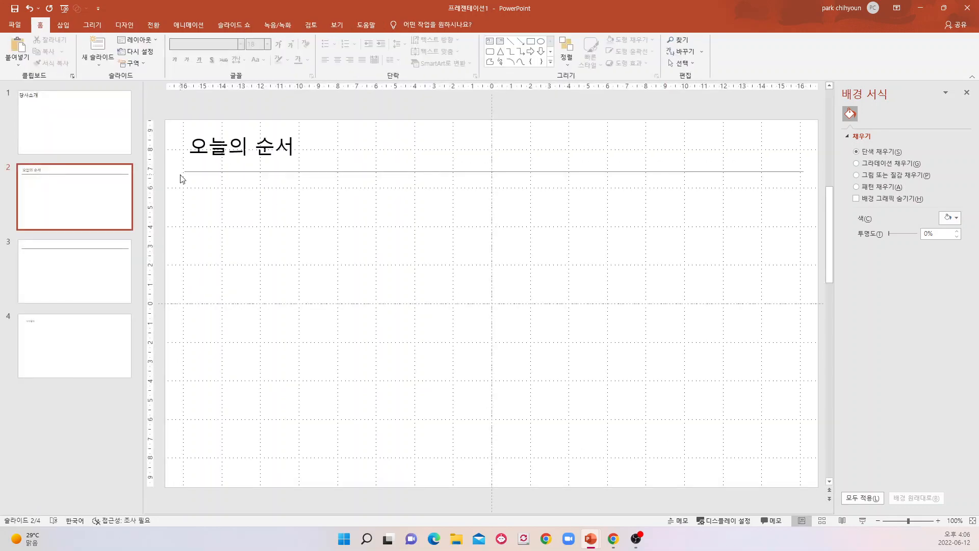
Close the practice presentation and open the Slide Master view of the 파워포인트활용버 presentation.
{"action": "left_click", "coordinate": [966, 9]}
{"action": "left_click", "coordinate": [528, 326]}
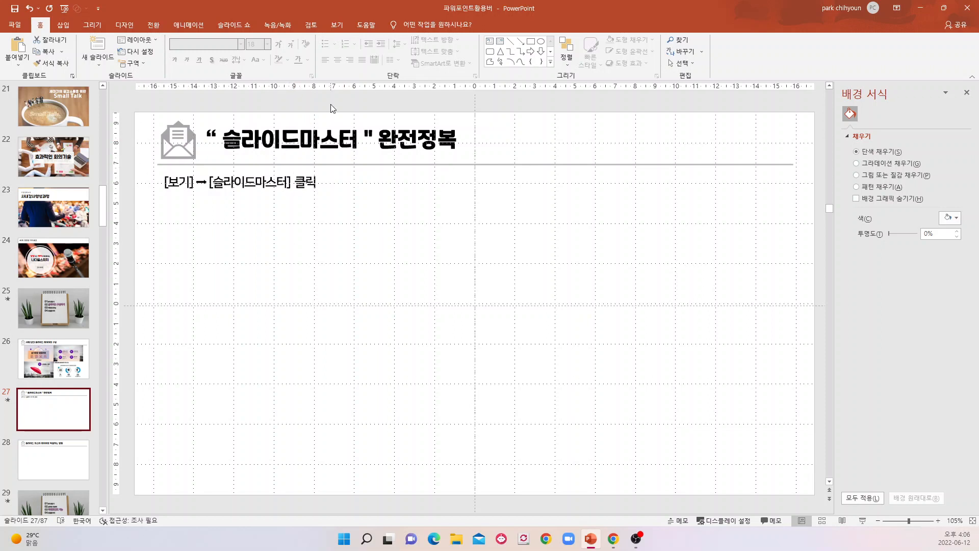
{"action": "left_click", "coordinate": [337, 25]}
{"action": "left_click", "coordinate": [144, 58]}
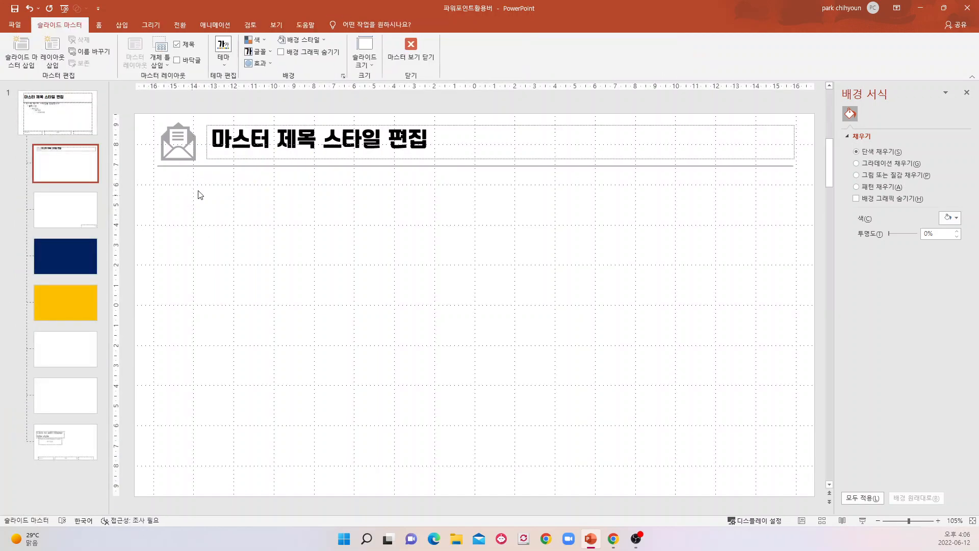
Examine the blank, numbered, navy and yellow layouts in Slide Master view, and return to Normal view.
{"action": "left_click", "coordinate": [76, 218]}
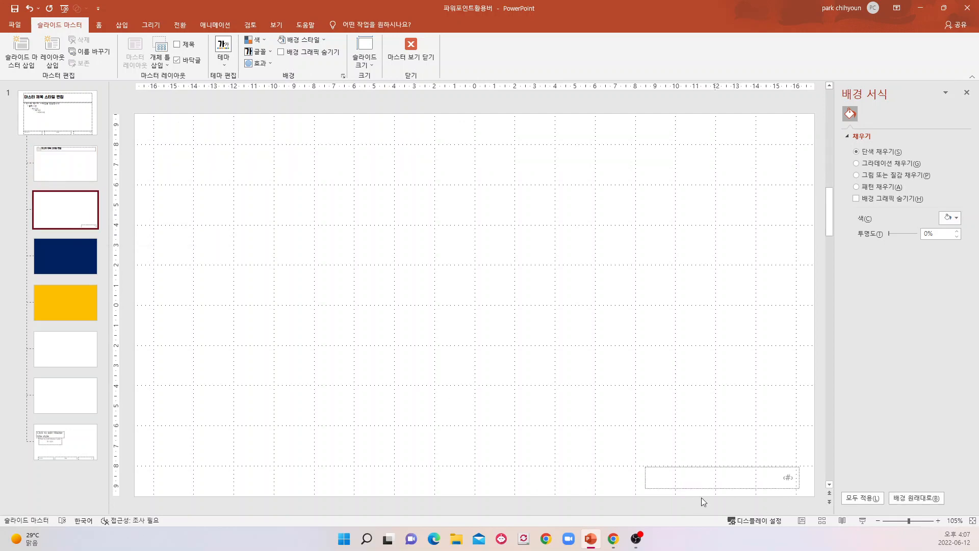
{"action": "left_click", "coordinate": [67, 259]}
{"action": "left_click", "coordinate": [66, 304]}
{"action": "left_click", "coordinate": [60, 259]}
{"action": "left_click", "coordinate": [62, 304]}
{"action": "left_click", "coordinate": [62, 258]}
{"action": "left_click", "coordinate": [66, 289]}
{"action": "left_click", "coordinate": [70, 255]}
{"action": "left_click", "coordinate": [69, 298]}
{"action": "left_click", "coordinate": [70, 349]}
{"action": "left_click", "coordinate": [63, 403]}
{"action": "left_click", "coordinate": [66, 351]}
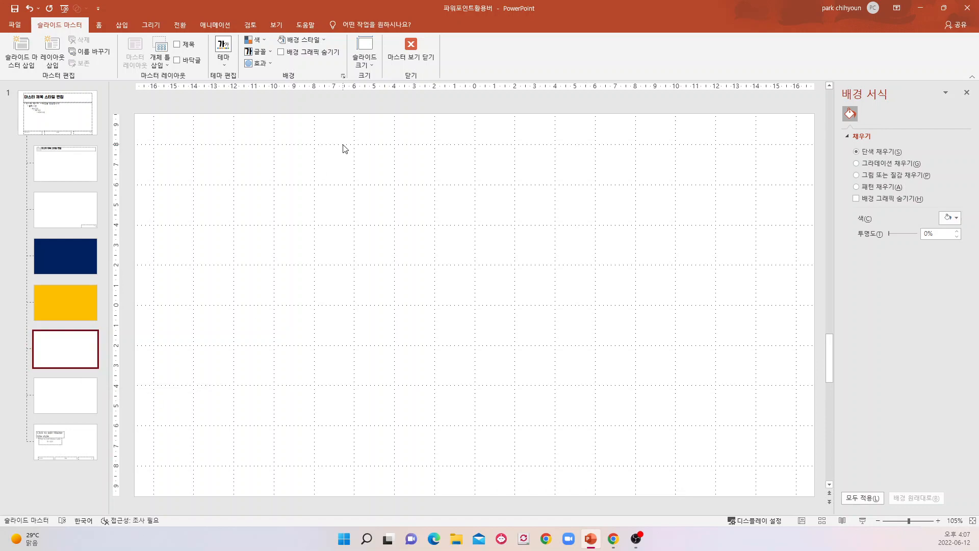
{"action": "left_click", "coordinate": [418, 59]}
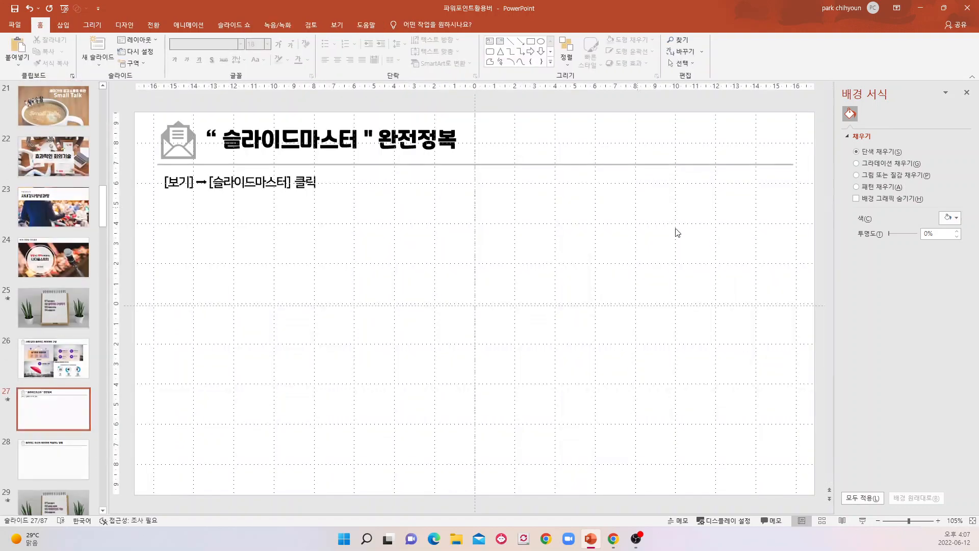
Examine how the envelope-icon title layout is used on slides 27 and 28.
{"action": "left_click", "coordinate": [45, 411]}
{"action": "scroll", "coordinate": [67, 329], "scroll_direction": "down", "scroll_amount": 3}
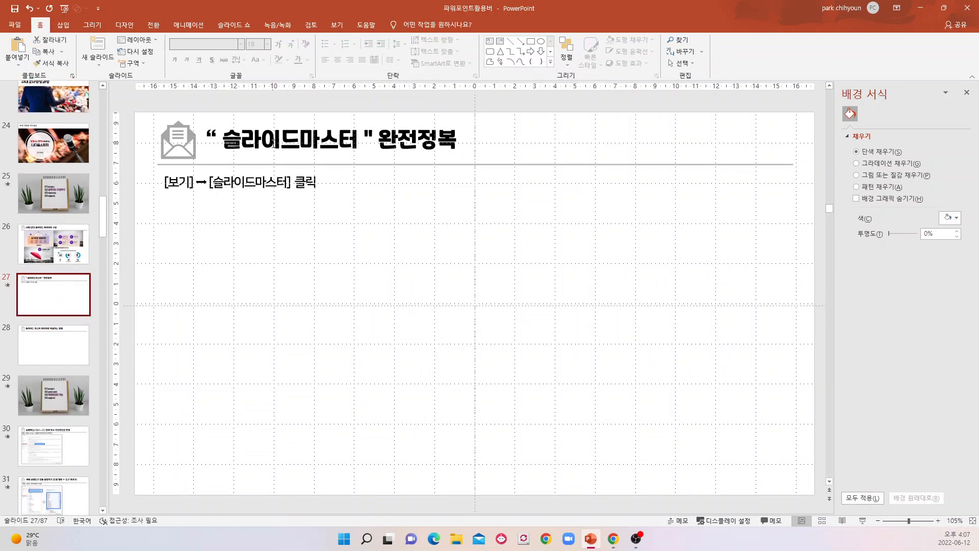
{"action": "left_click", "coordinate": [54, 344]}
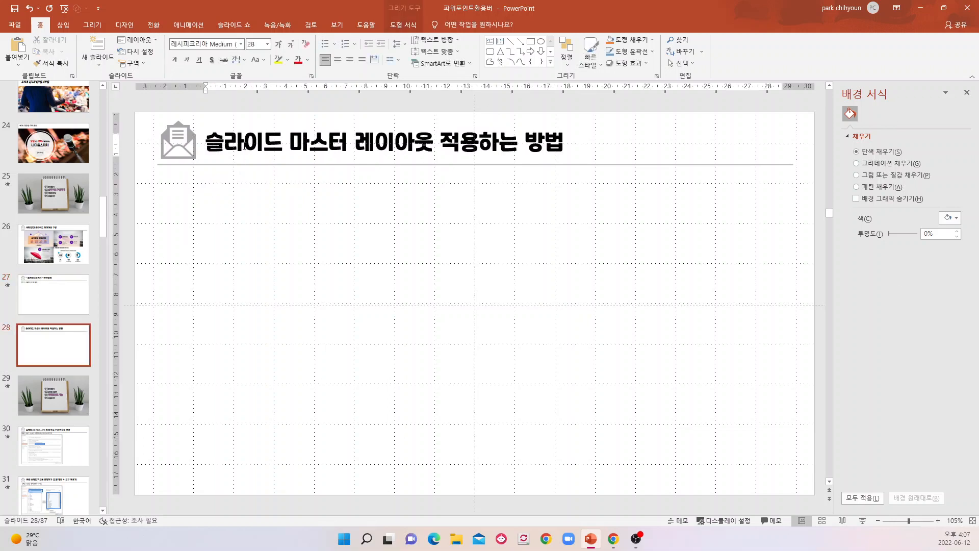
{"action": "left_click", "coordinate": [244, 146]}
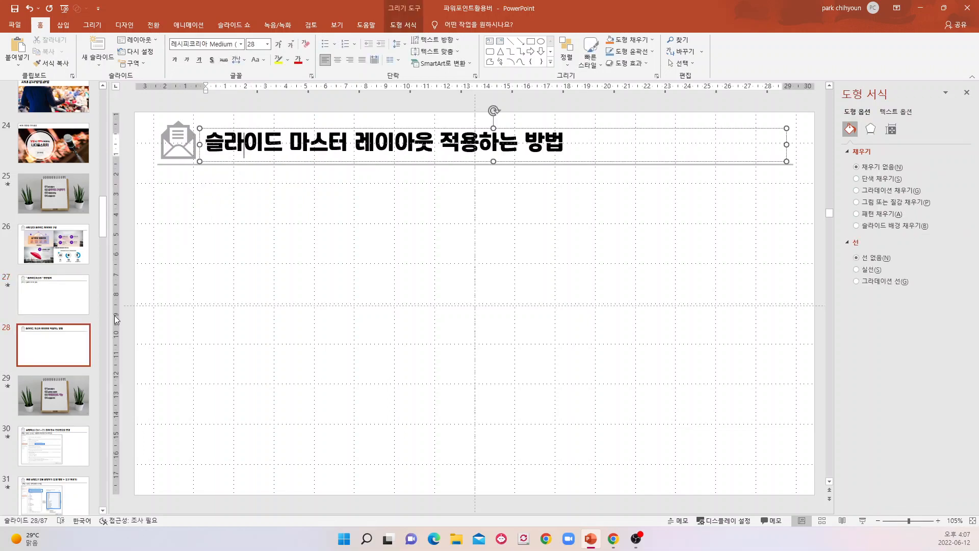
{"action": "left_click", "coordinate": [48, 352]}
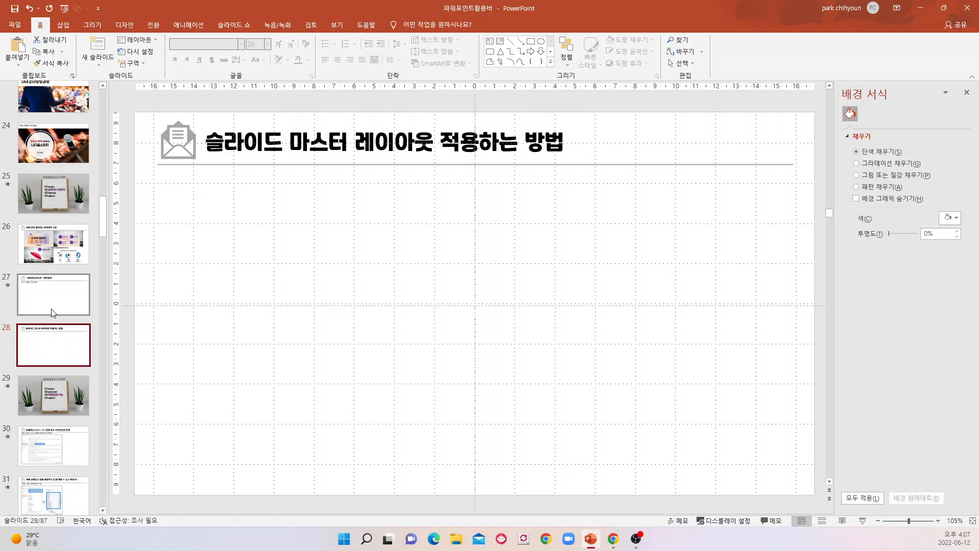
{"action": "left_click", "coordinate": [67, 239]}
{"action": "left_click", "coordinate": [72, 298]}
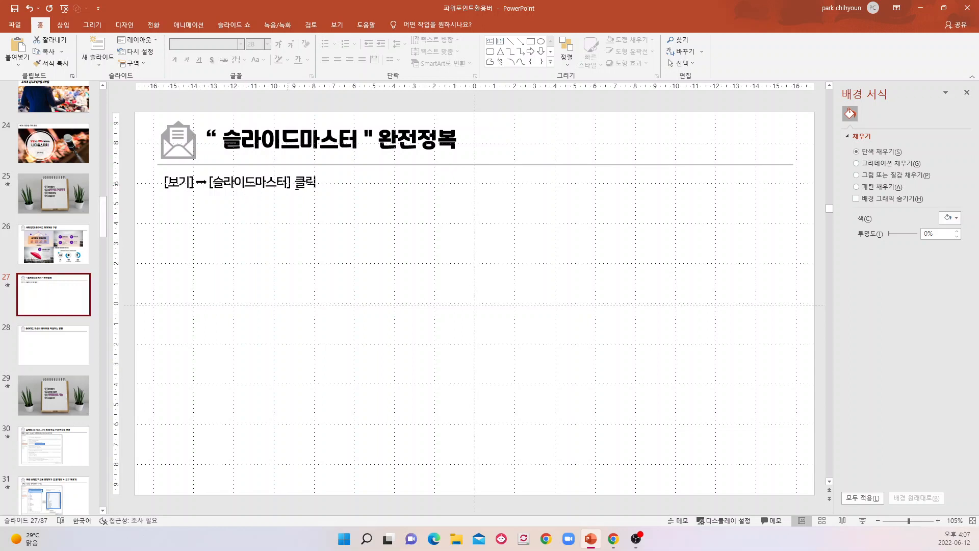
{"action": "left_click", "coordinate": [57, 351]}
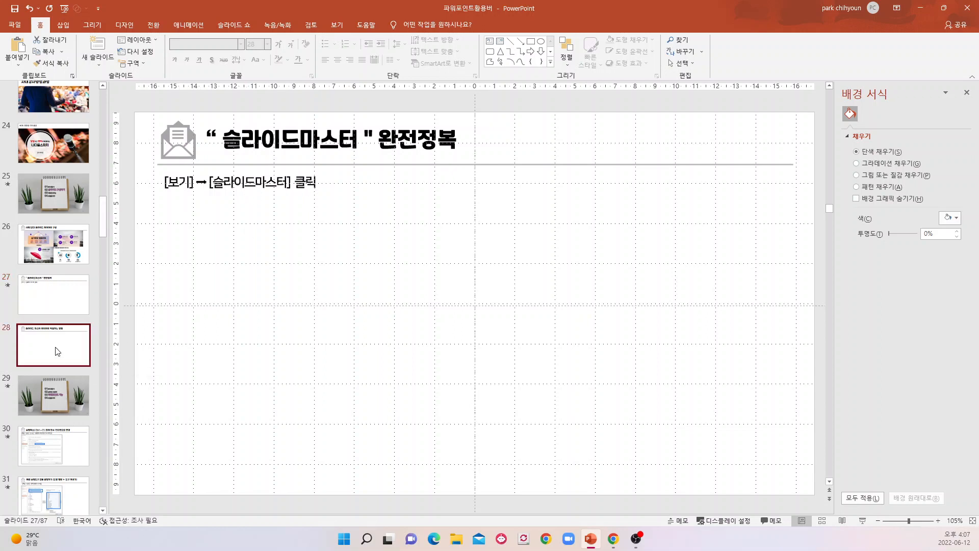
{"action": "left_click", "coordinate": [64, 301]}
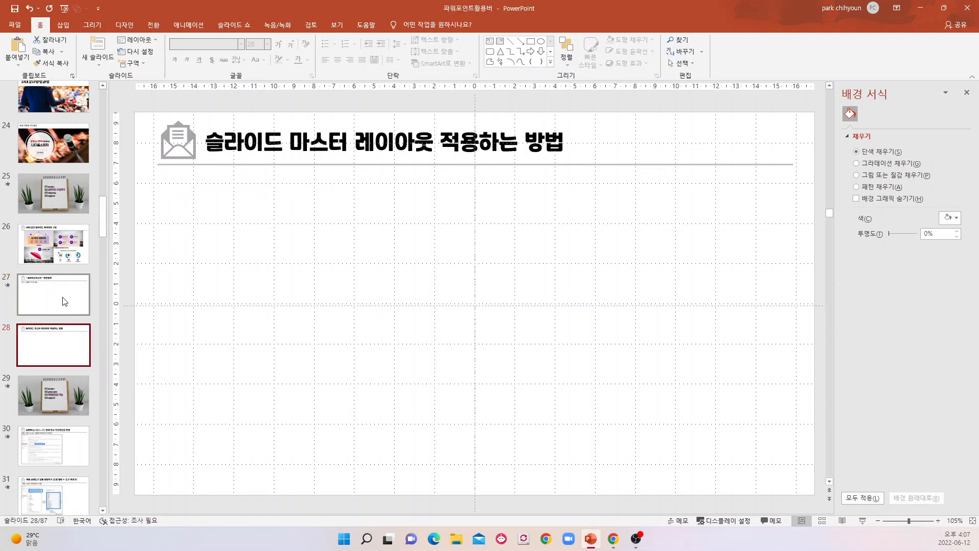
Apply the 구역 머리글 (Section Header) layout to slide 28, and switch it back to the 제목 및 내용 (Title and Content) layout.
{"action": "left_click", "coordinate": [66, 352]}
{"action": "right_click", "coordinate": [66, 351]}
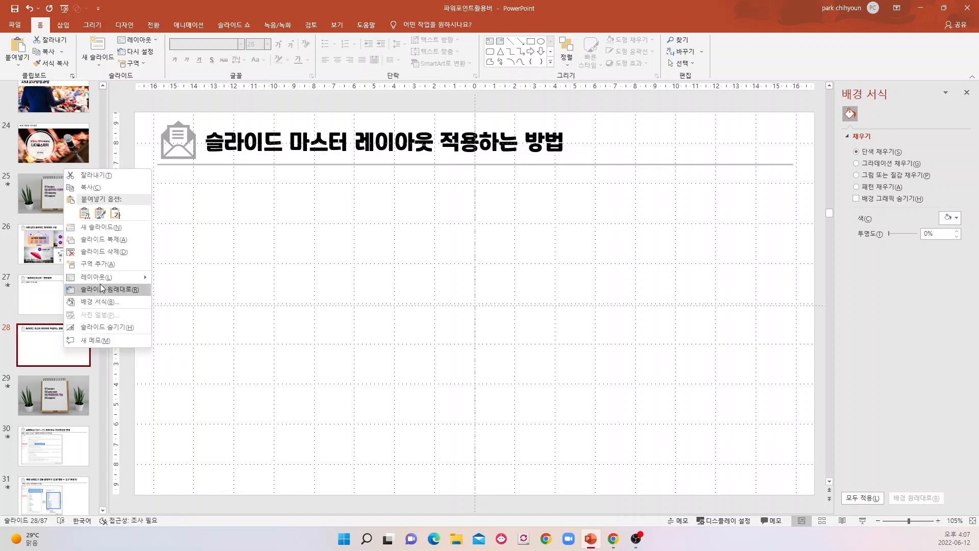
{"action": "mouse_move", "coordinate": [102, 284]}
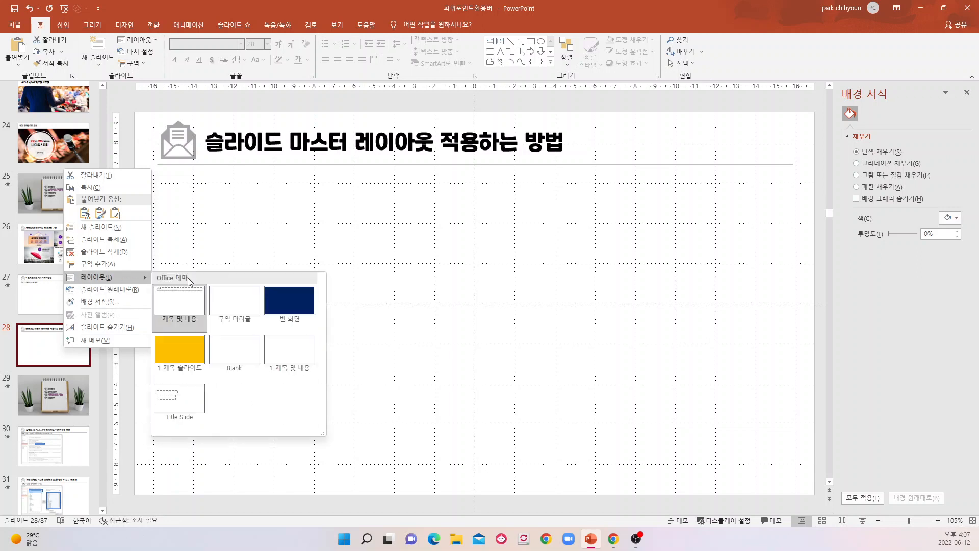
{"action": "left_click", "coordinate": [243, 304]}
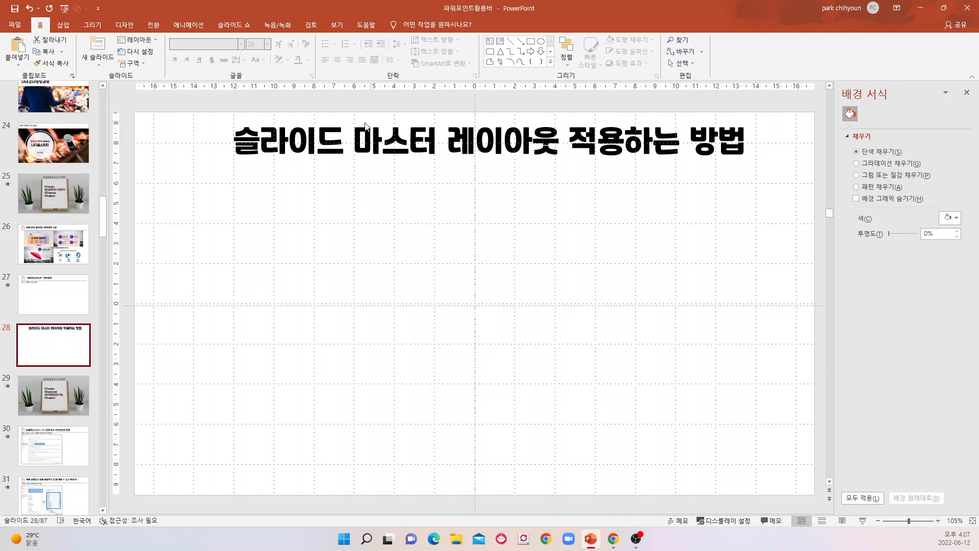
{"action": "right_click", "coordinate": [58, 354]}
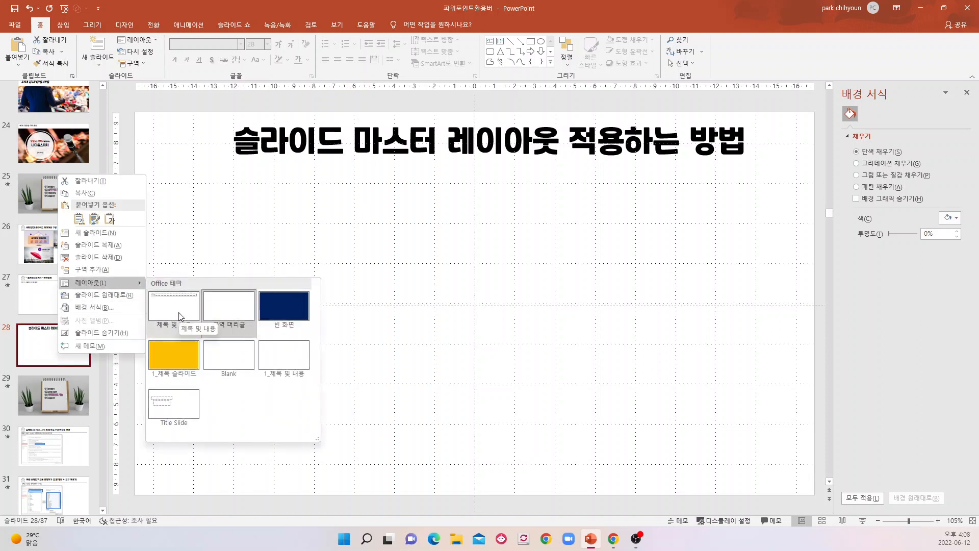
{"action": "left_click", "coordinate": [179, 316]}
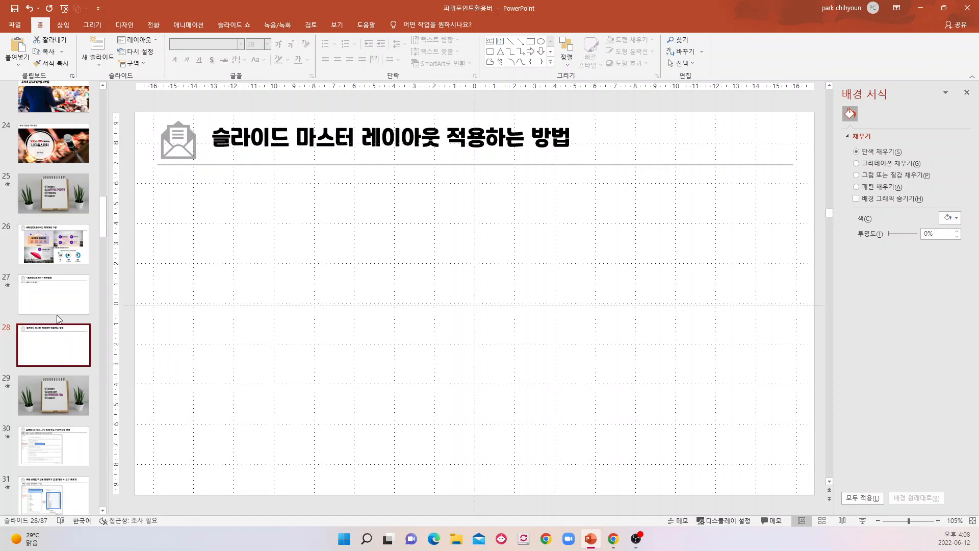
Go to slide 30, check the maximum undo count in the 고급 (Advanced) PowerPoint options, and dismiss the options without changes.
{"action": "left_click", "coordinate": [54, 395]}
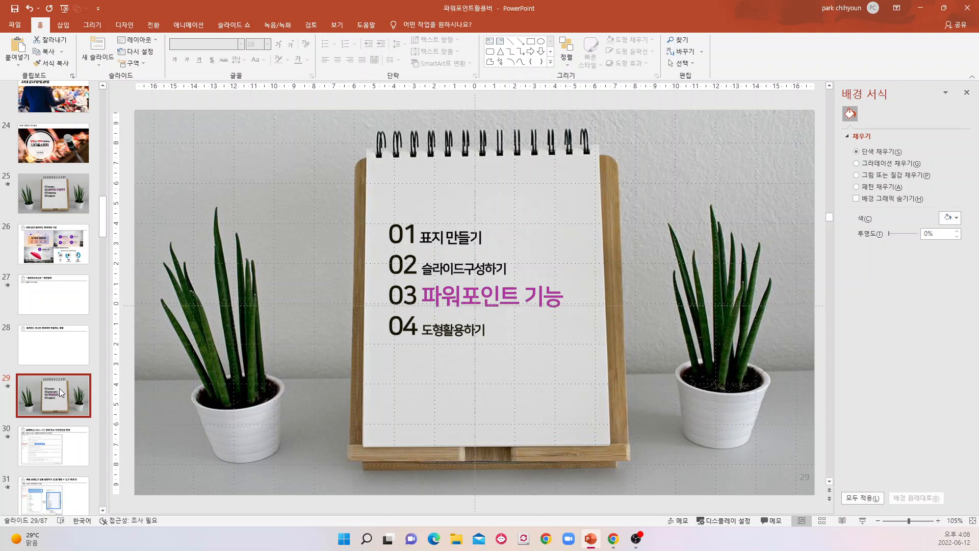
{"action": "scroll", "coordinate": [61, 394], "scroll_direction": "down", "scroll_amount": 1}
{"action": "left_click", "coordinate": [61, 396]}
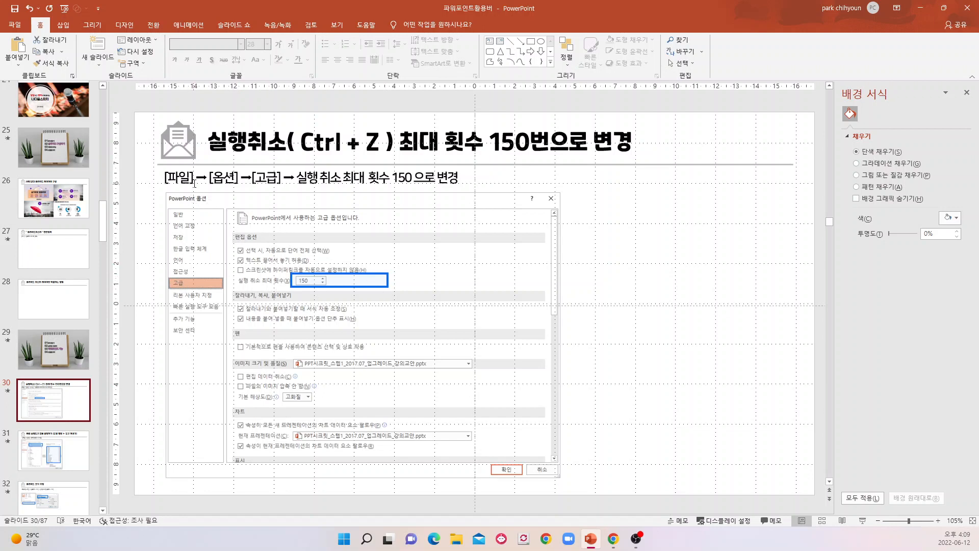
{"action": "left_click", "coordinate": [19, 26]}
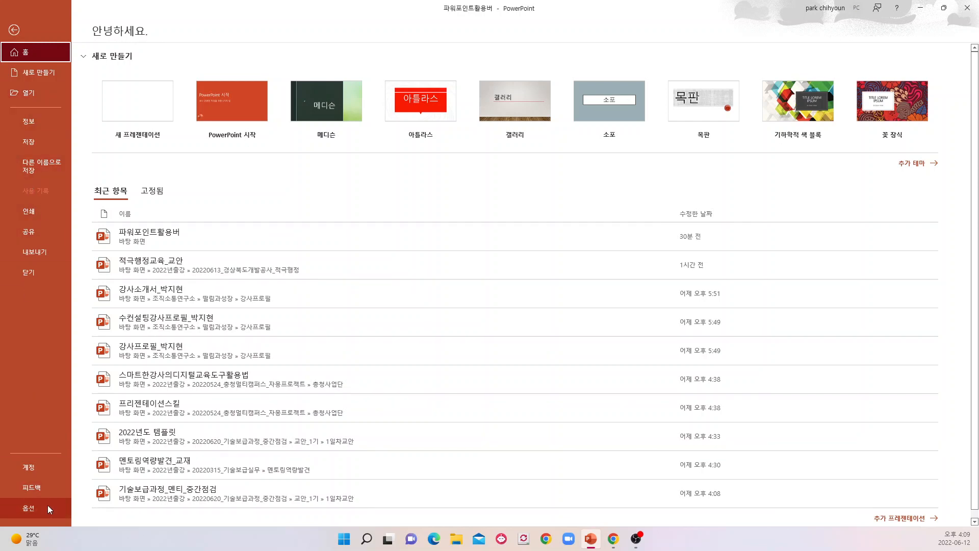
{"action": "left_click", "coordinate": [31, 510]}
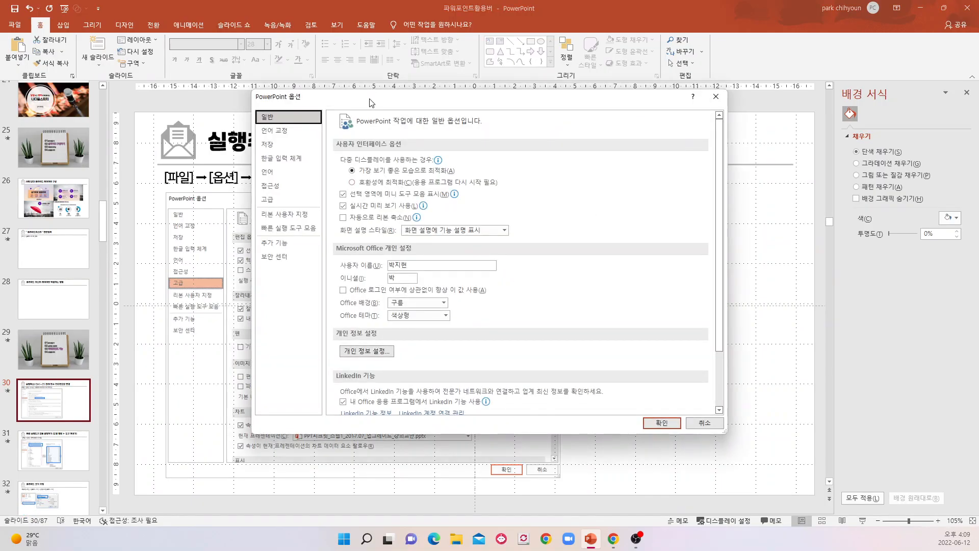
{"action": "left_click_drag", "start_coordinate": [373, 99], "coordinate": [523, 117]}
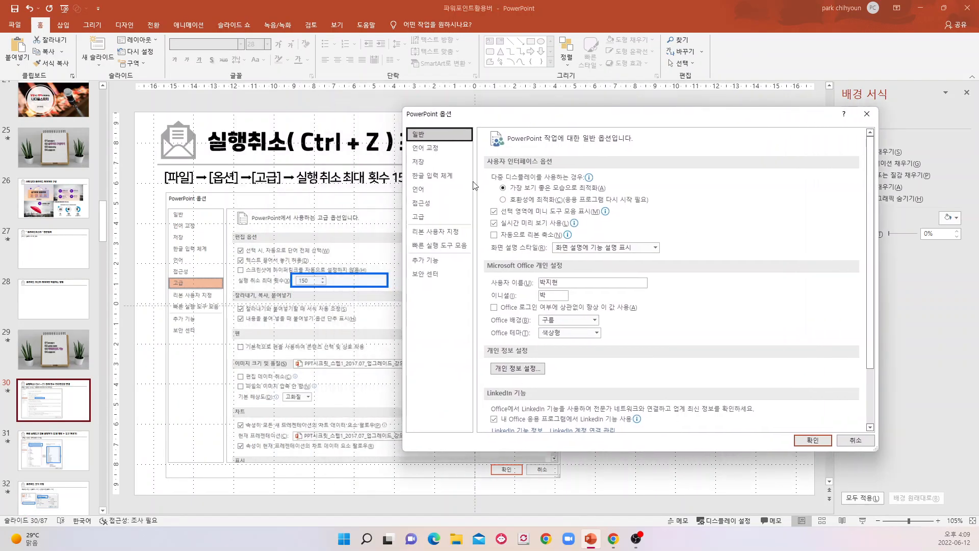
{"action": "left_click", "coordinate": [424, 217]}
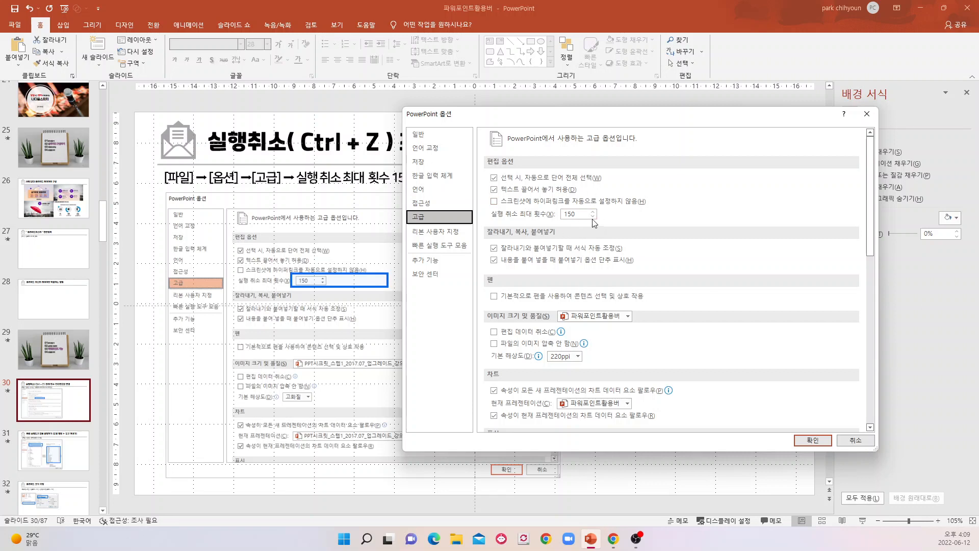
{"action": "left_click", "coordinate": [856, 442]}
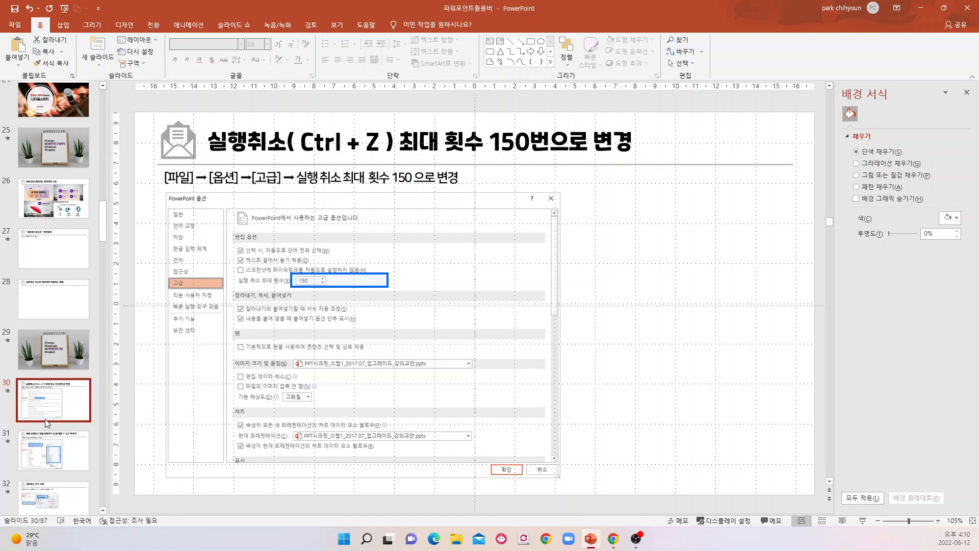
Go to slide 31 on Quick Access Toolbar setup and view the gallery of insertable shapes.
{"action": "scroll", "coordinate": [61, 408], "scroll_direction": "down", "scroll_amount": 1}
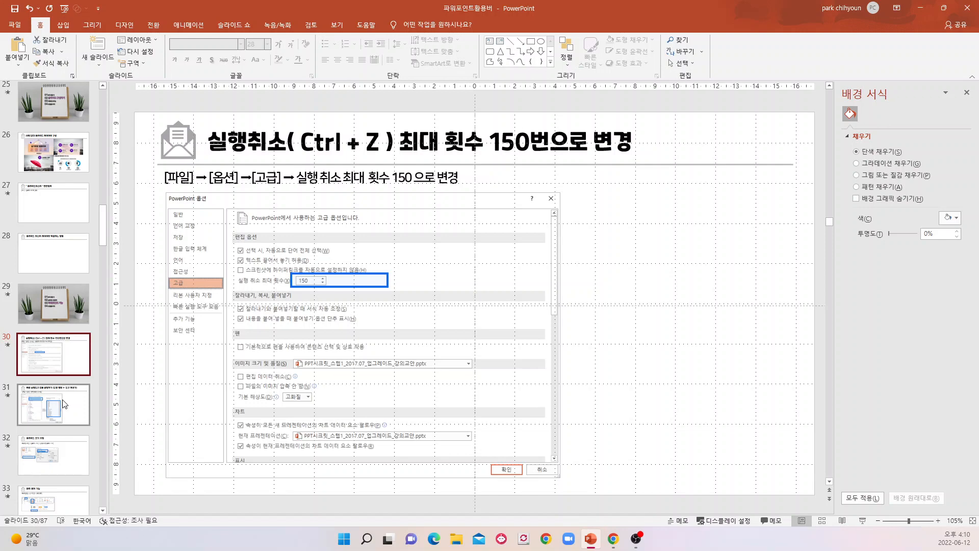
{"action": "left_click", "coordinate": [64, 405]}
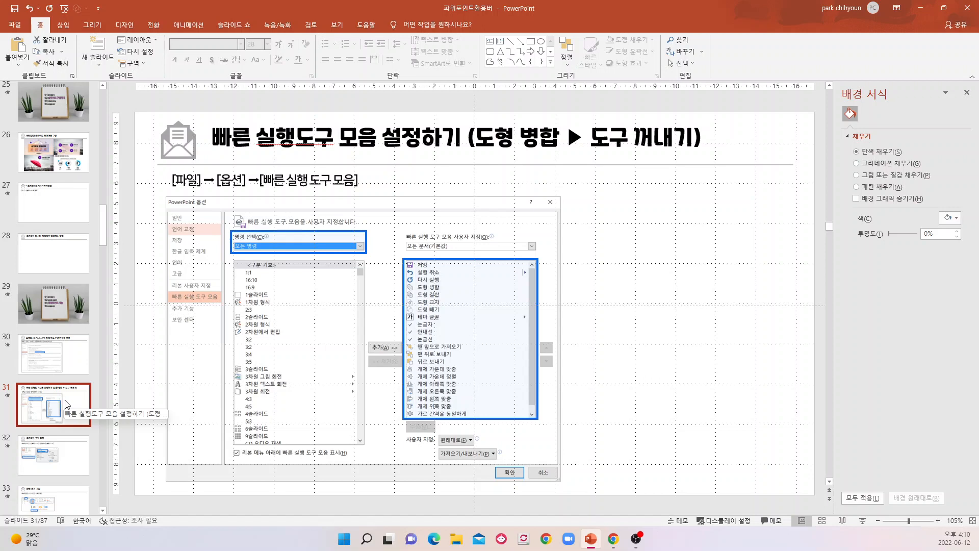
{"action": "left_click", "coordinate": [65, 24]}
{"action": "left_click", "coordinate": [166, 57]}
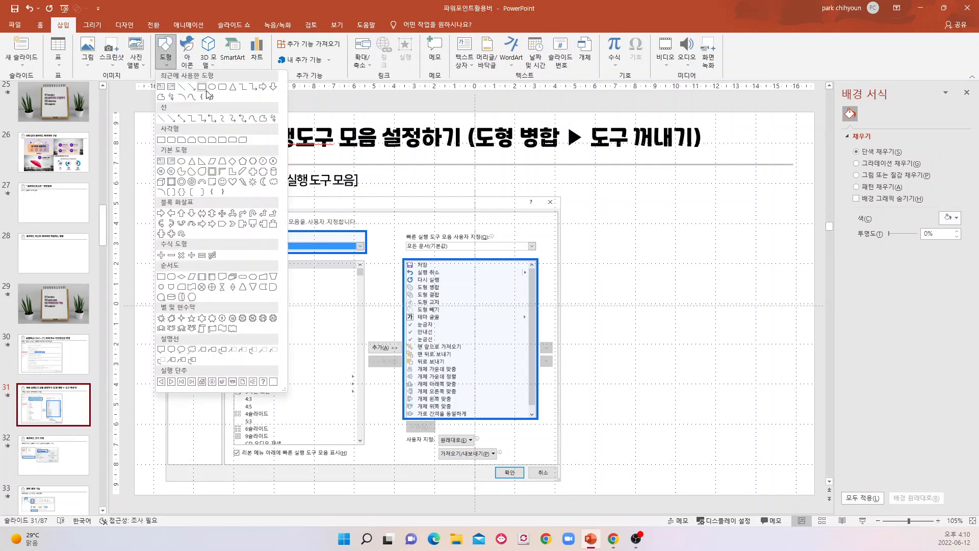
{"action": "left_click", "coordinate": [580, 309]}
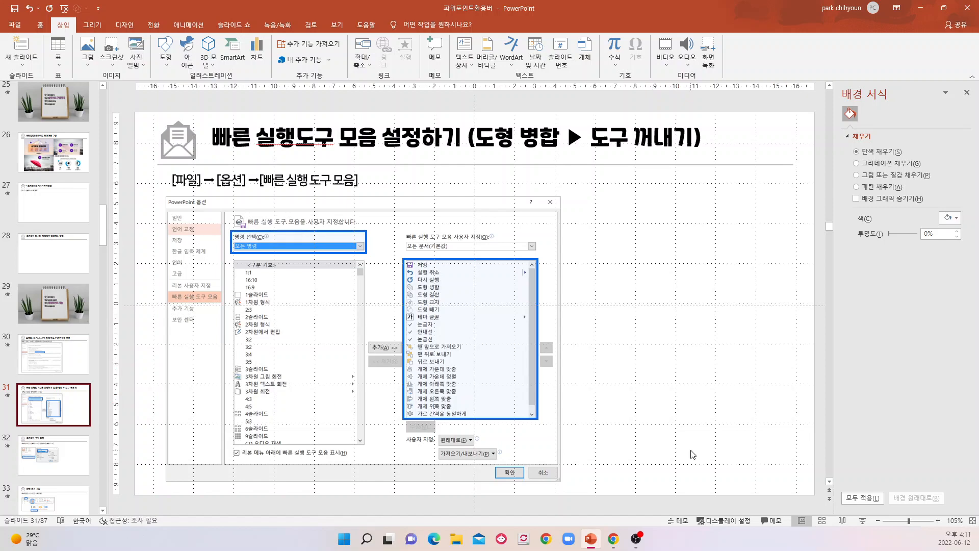
Add the 도형 (Shapes) command to the Quick Access Toolbar through the PowerPoint options, look through the other popular commands, and confirm.
{"action": "left_click", "coordinate": [21, 23]}
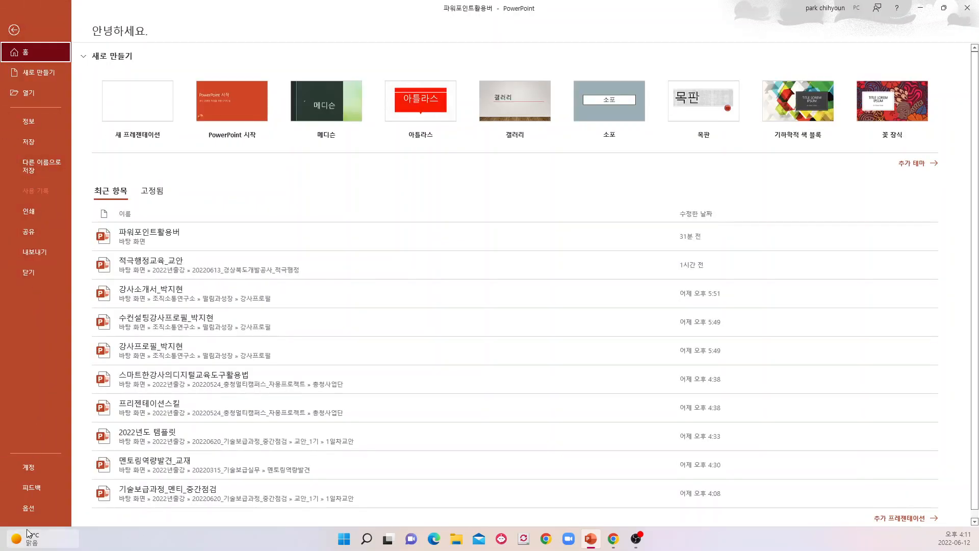
{"action": "left_click", "coordinate": [23, 506]}
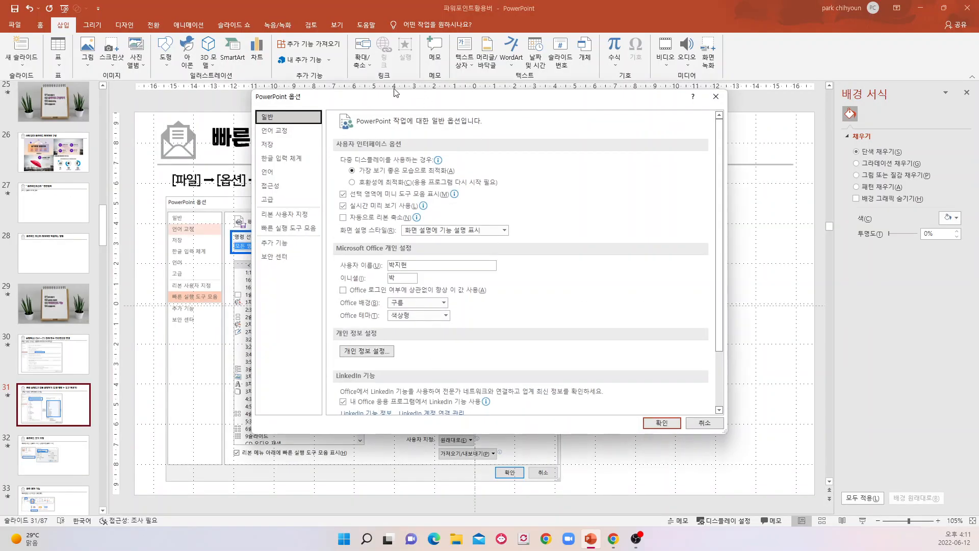
{"action": "left_click_drag", "start_coordinate": [389, 98], "coordinate": [535, 106]}
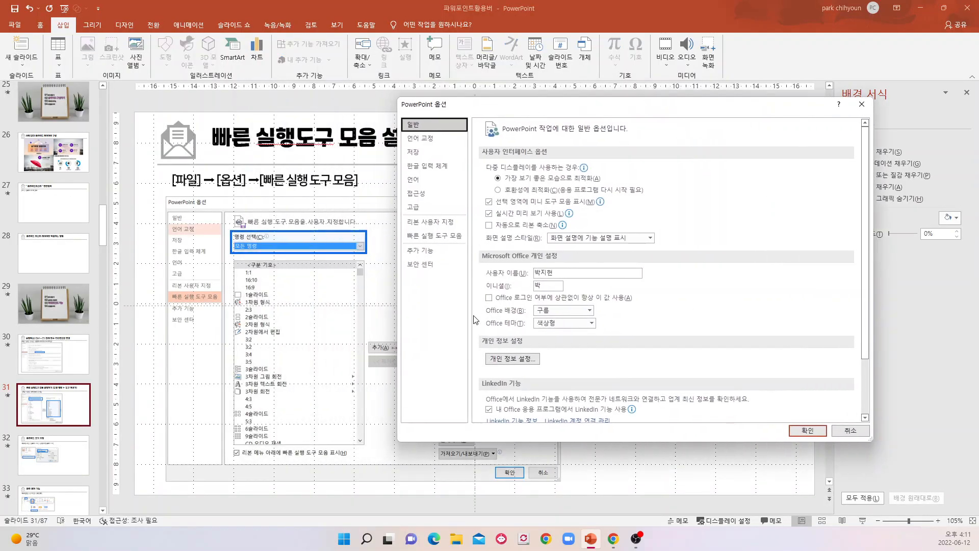
{"action": "left_click", "coordinate": [445, 244]}
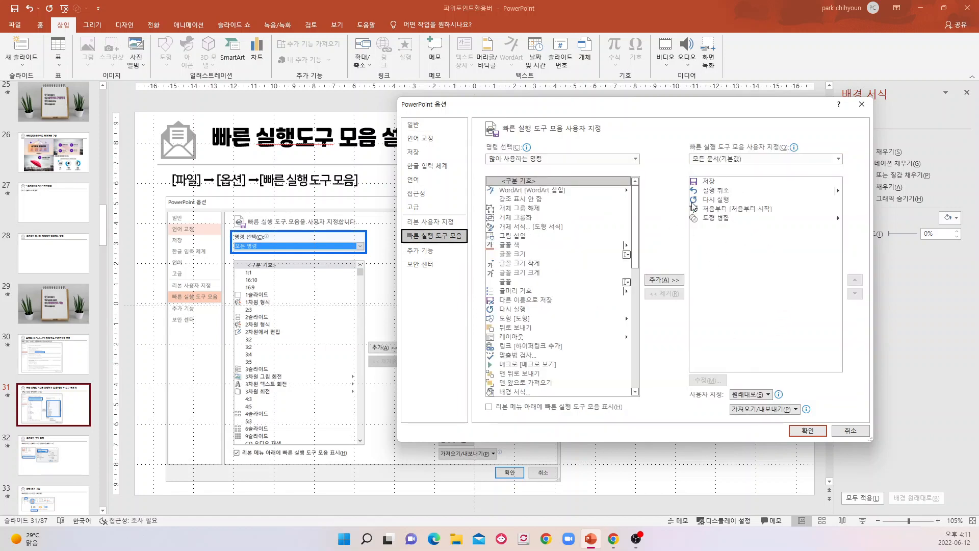
{"action": "left_click", "coordinate": [509, 319]}
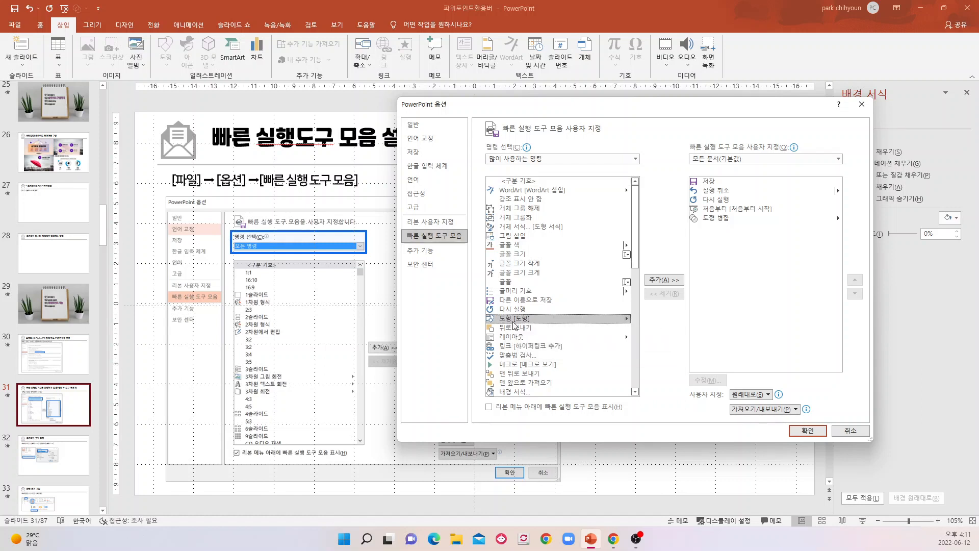
{"action": "left_click", "coordinate": [663, 280]}
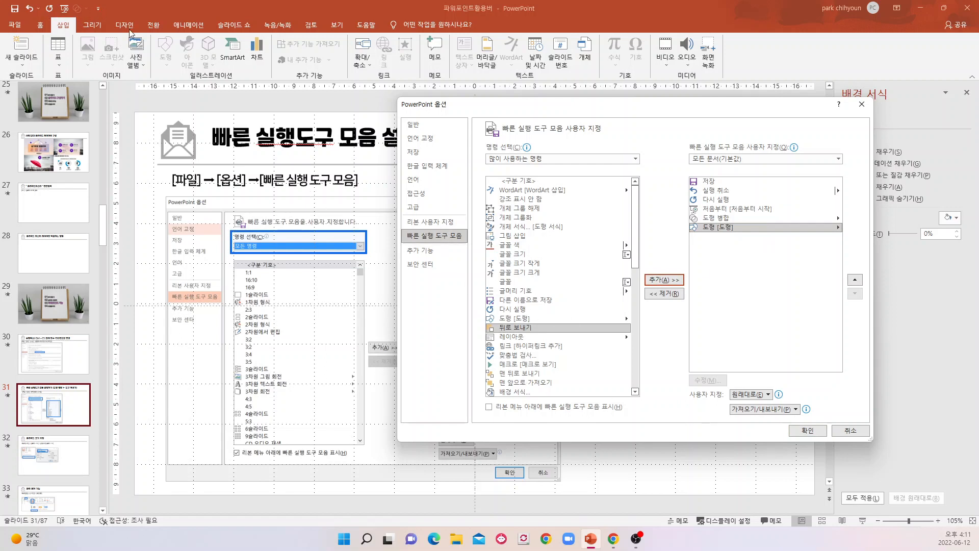
{"action": "scroll", "coordinate": [543, 305], "scroll_direction": "down", "scroll_amount": 7}
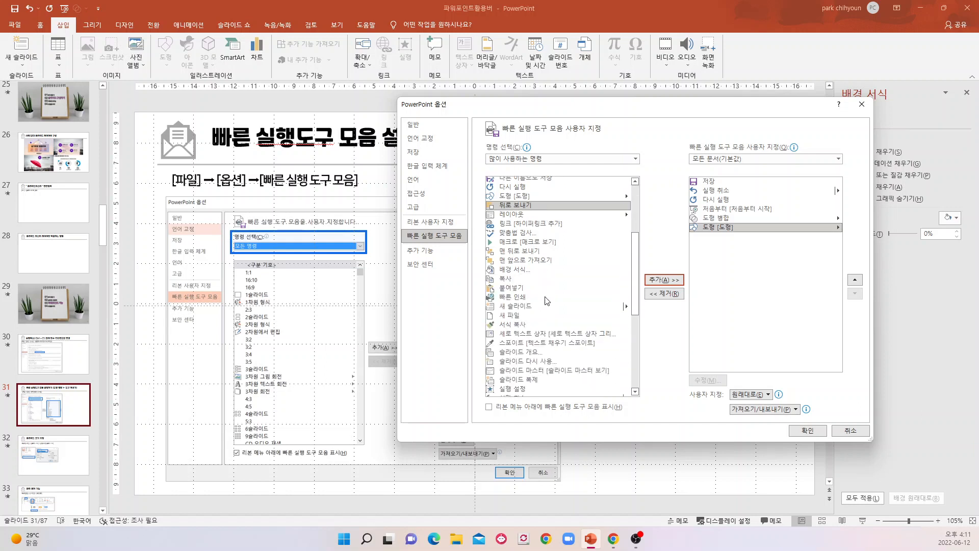
{"action": "scroll", "coordinate": [546, 303], "scroll_direction": "down", "scroll_amount": 4}
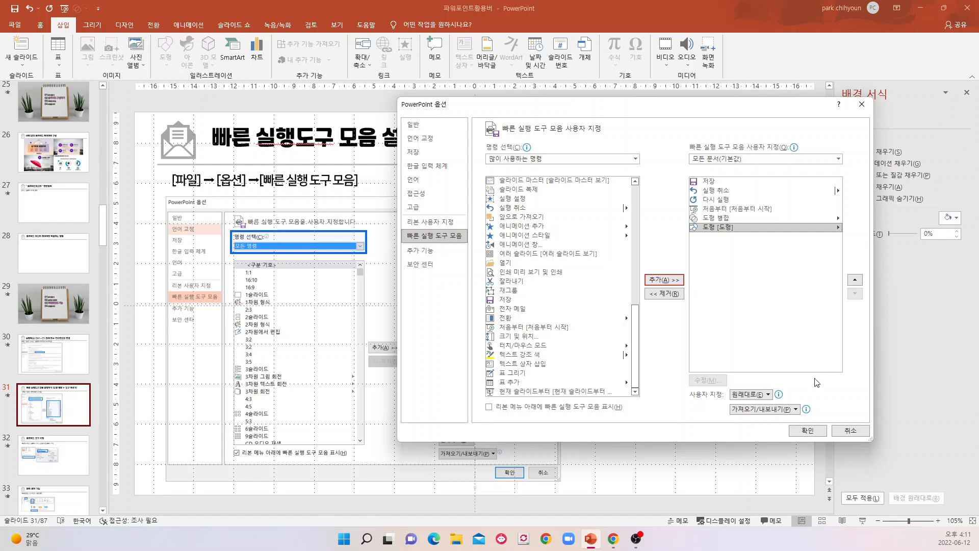
{"action": "left_click", "coordinate": [808, 431]}
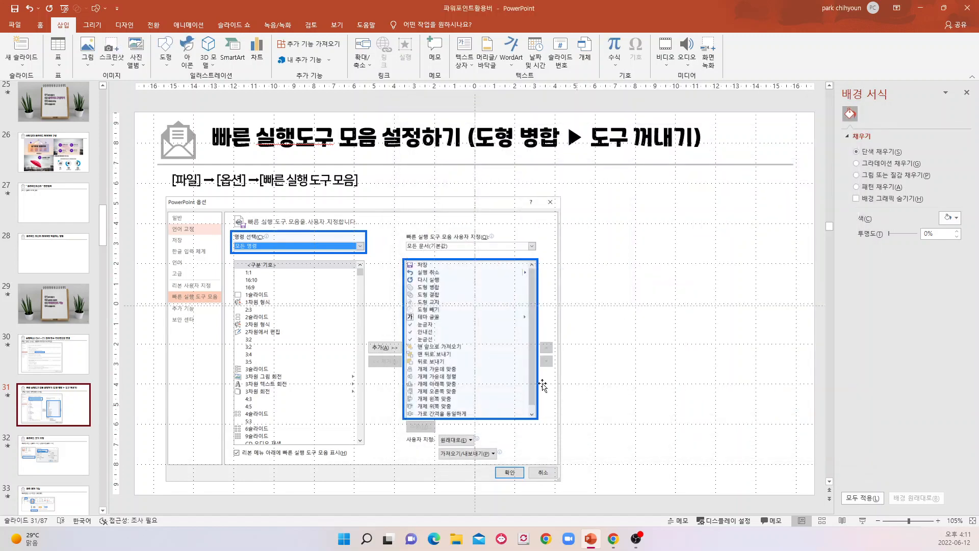
Draw a rectangle about 5.53 cm wide and 4.19 cm high in the empty area beside the screenshot on slide 31.
{"action": "left_click", "coordinate": [102, 11]}
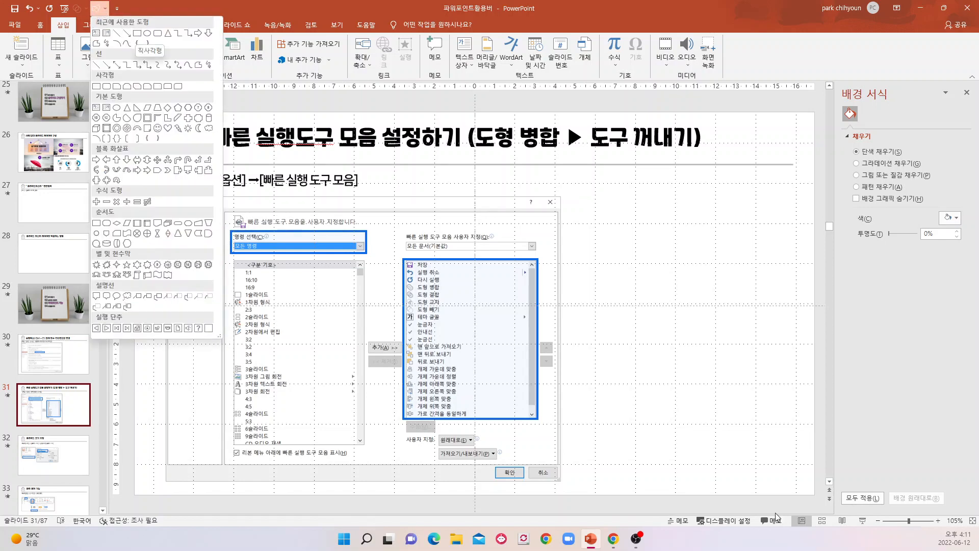
{"action": "left_click", "coordinate": [883, 416]}
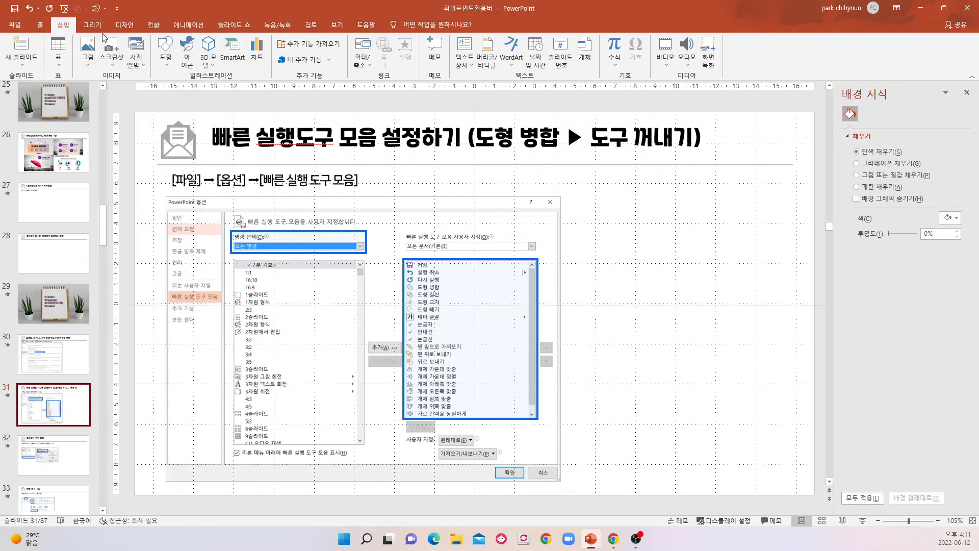
{"action": "left_click", "coordinate": [165, 51]}
{"action": "left_click", "coordinate": [202, 84]}
{"action": "left_click_drag", "start_coordinate": [662, 274], "coordinate": [775, 358]}
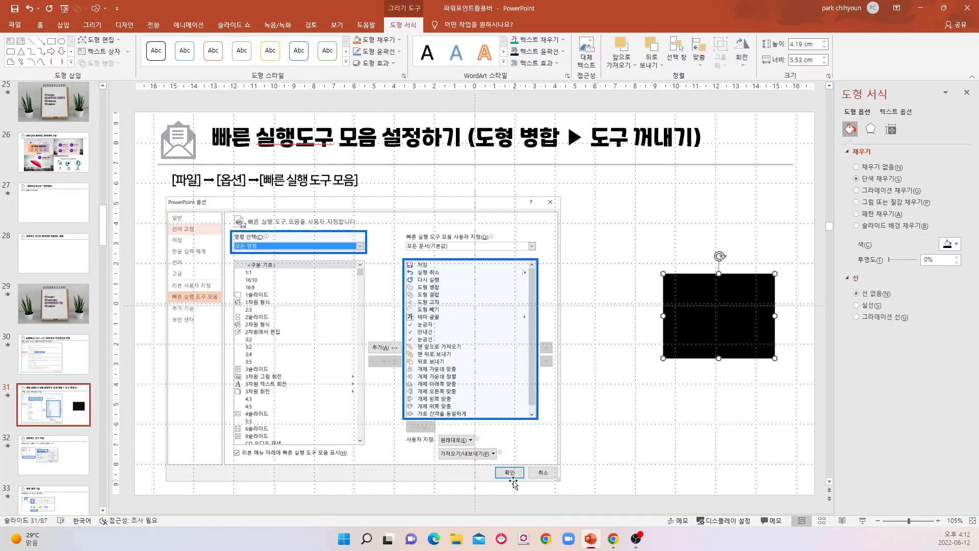
Draw a second rectangle, about 3.91 cm wide and 2.06 cm high, below the first one, using the Quick Access Toolbar shapes.
{"action": "left_click", "coordinate": [94, 12]}
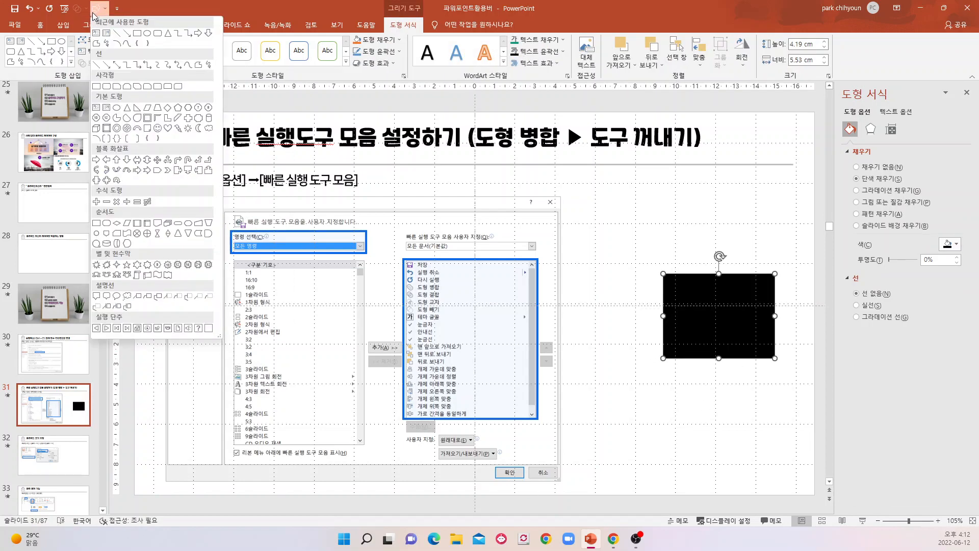
{"action": "left_click", "coordinate": [143, 38]}
{"action": "left_click_drag", "start_coordinate": [619, 377], "coordinate": [698, 418]}
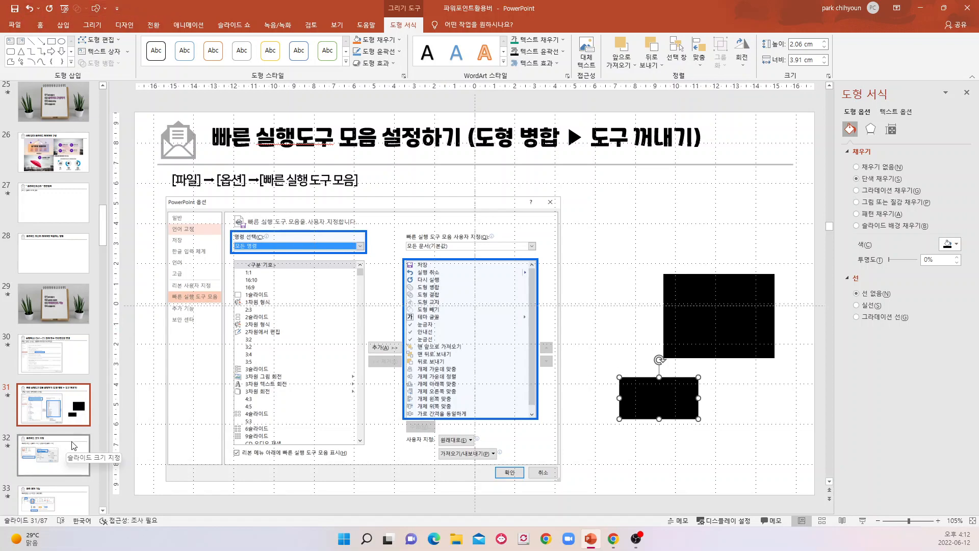
Go to slide 32 on slide size, view the preset sizes for a custom slide size, and cancel without changes.
{"action": "left_click", "coordinate": [71, 415]}
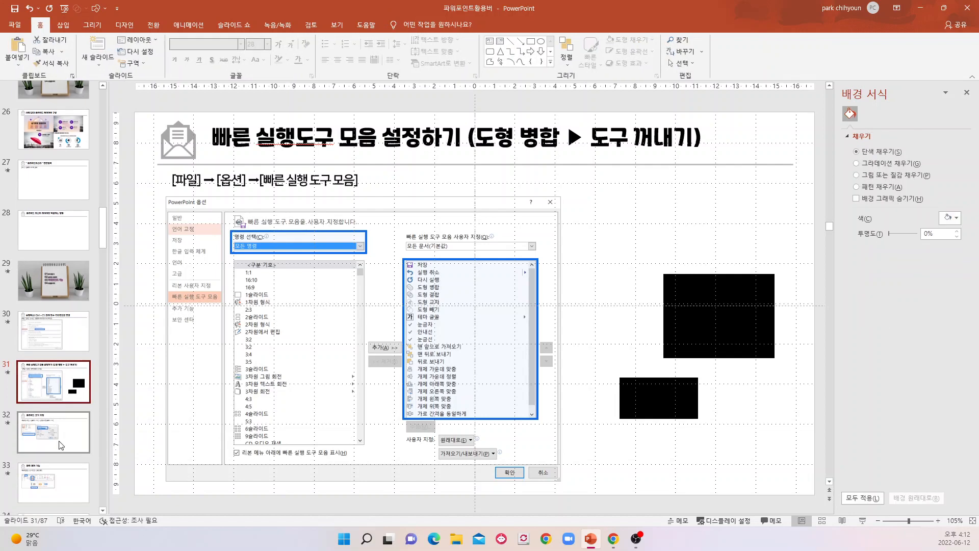
{"action": "left_click", "coordinate": [64, 444]}
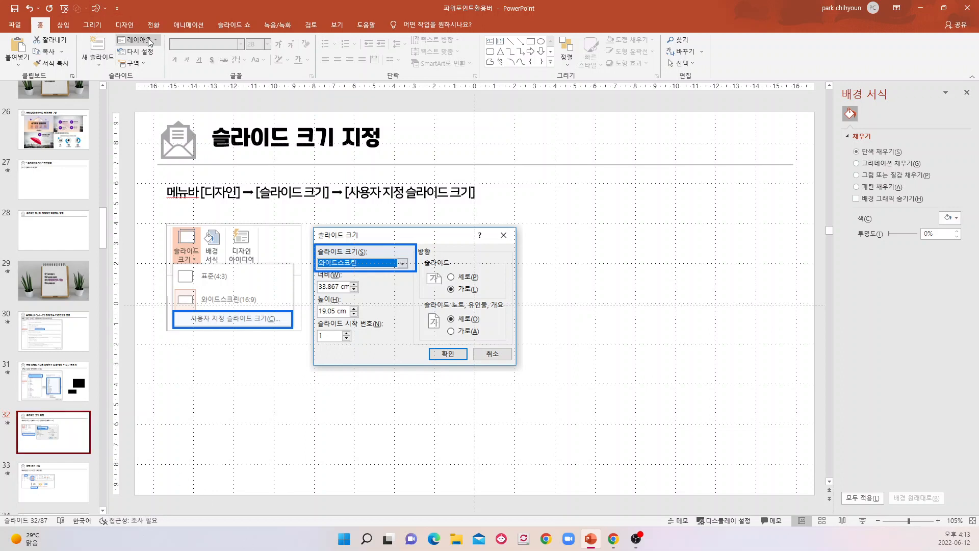
{"action": "left_click", "coordinate": [126, 29]}
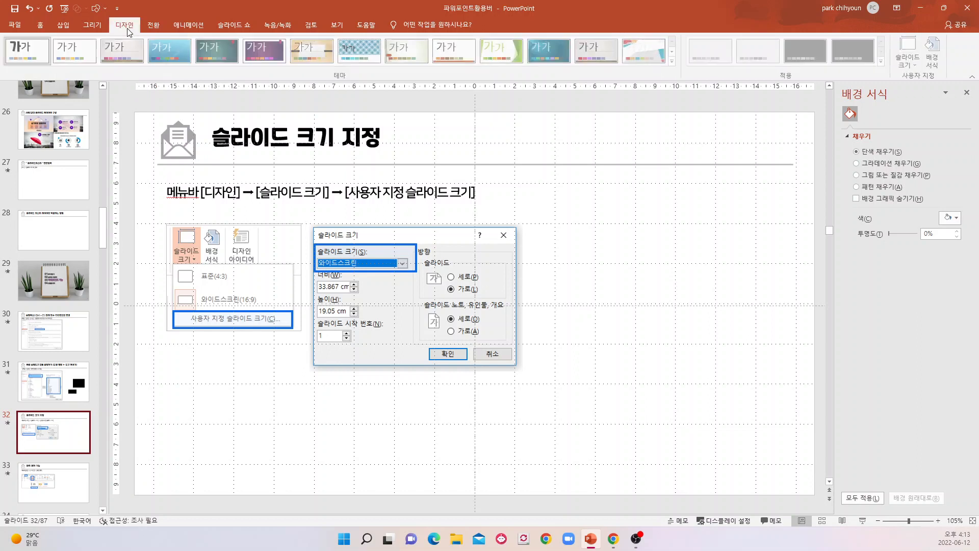
{"action": "left_click", "coordinate": [918, 67]}
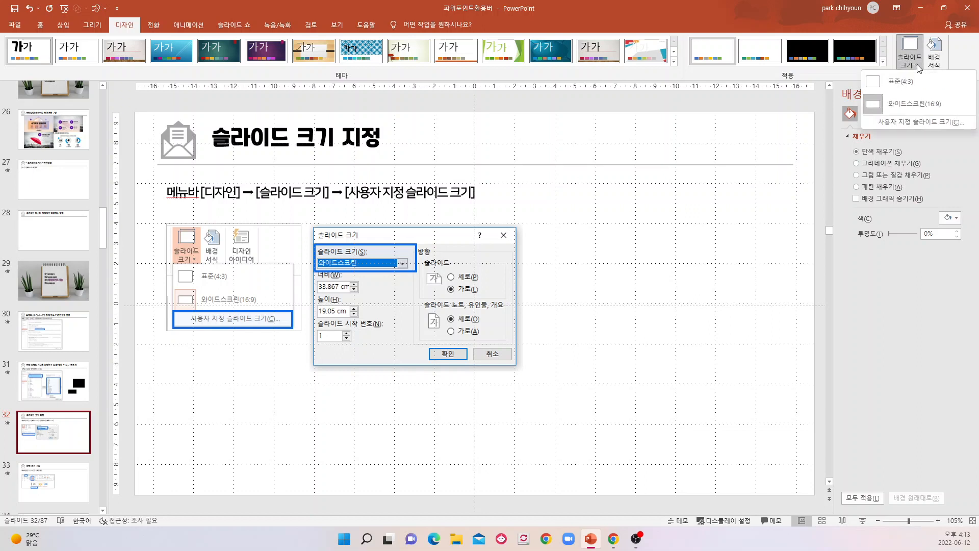
{"action": "left_click", "coordinate": [903, 122]}
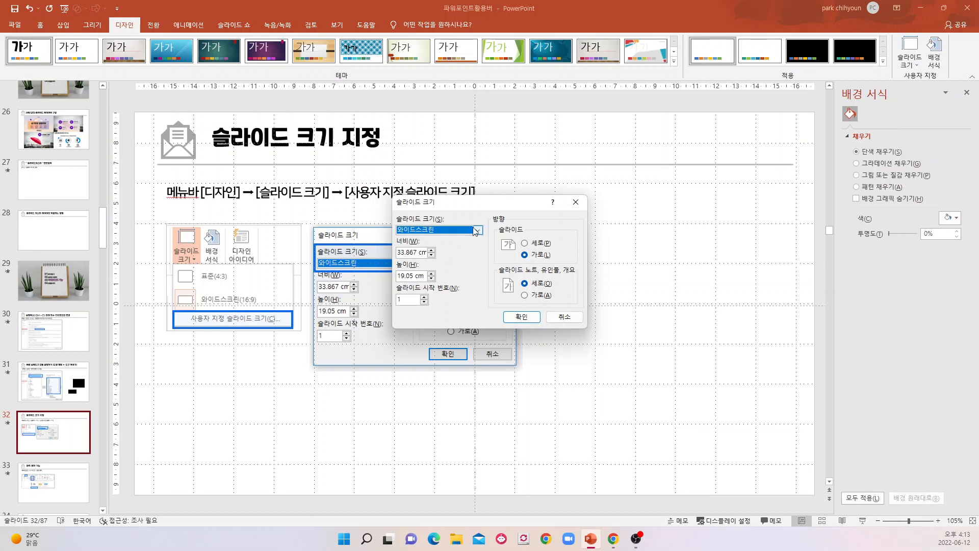
{"action": "left_click", "coordinate": [479, 230]}
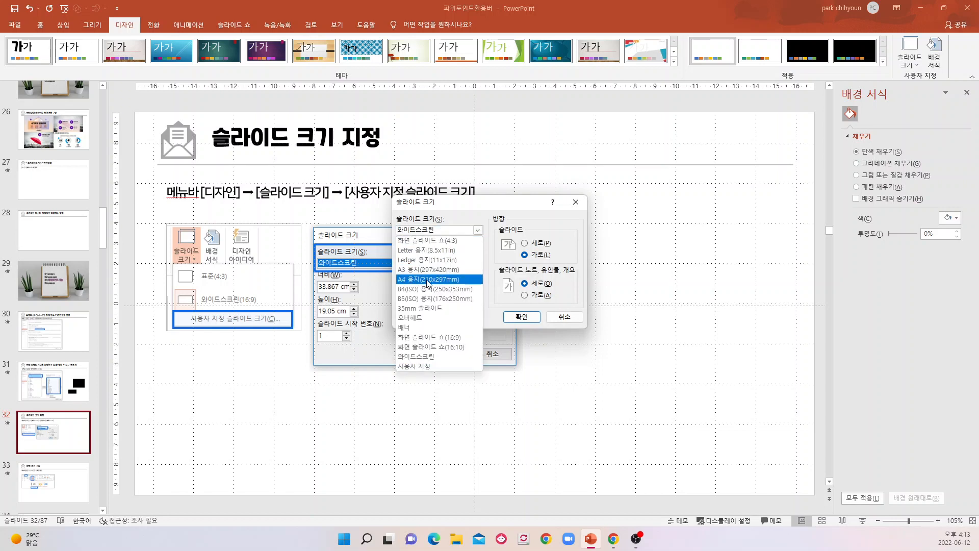
{"action": "left_click", "coordinate": [561, 320]}
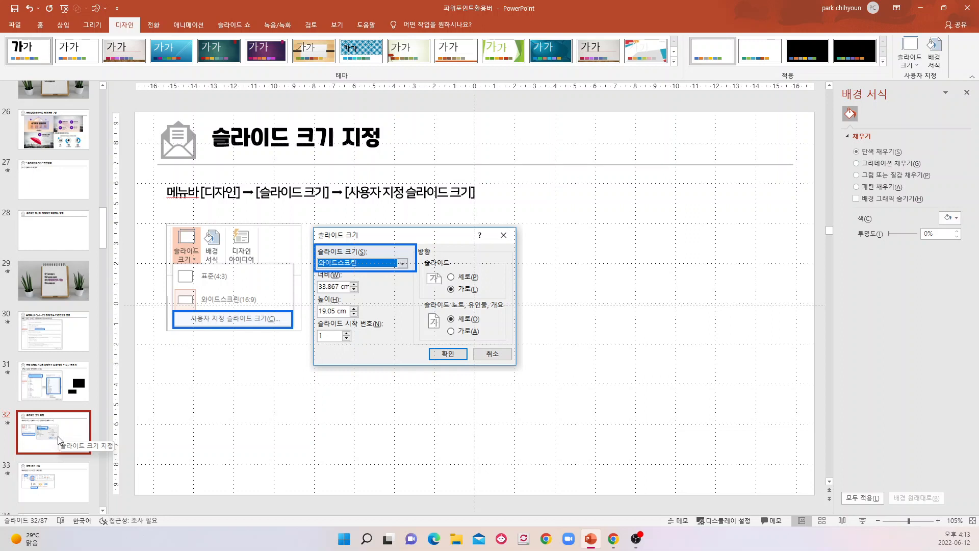
{"action": "left_click", "coordinate": [919, 66]}
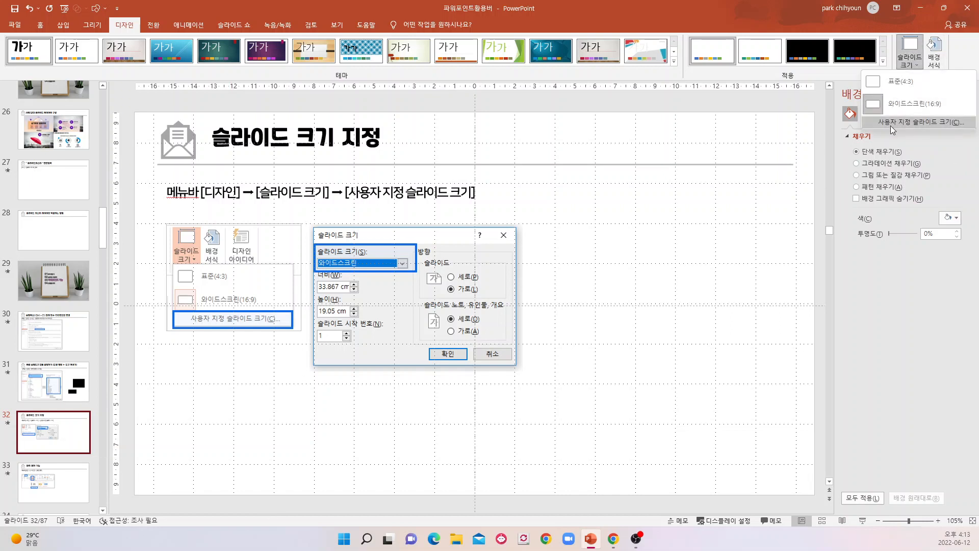
Go to slide 33 on screen capture and insert a screen clipping of the desktop background, about 25.15 by 14.23 cm.
{"action": "left_click", "coordinate": [48, 491]}
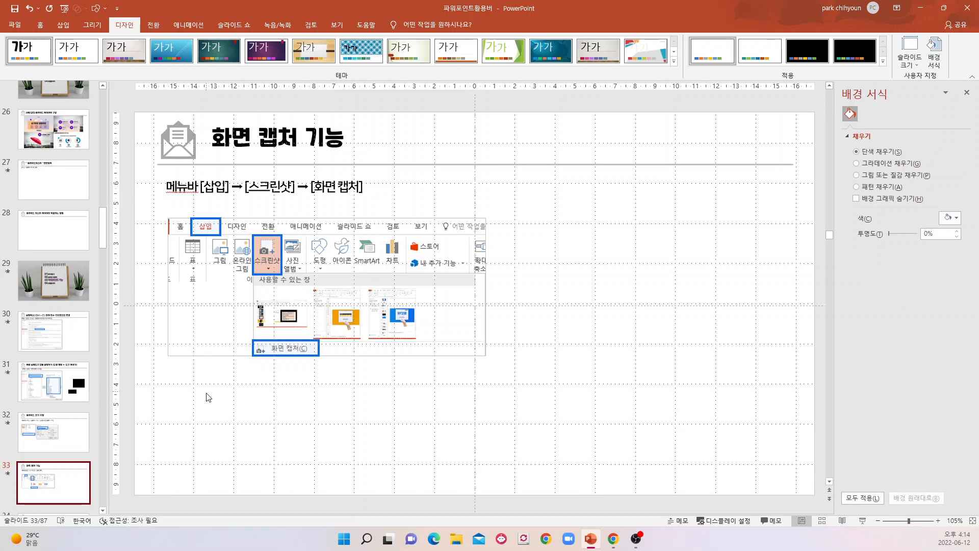
{"action": "left_click", "coordinate": [62, 25]}
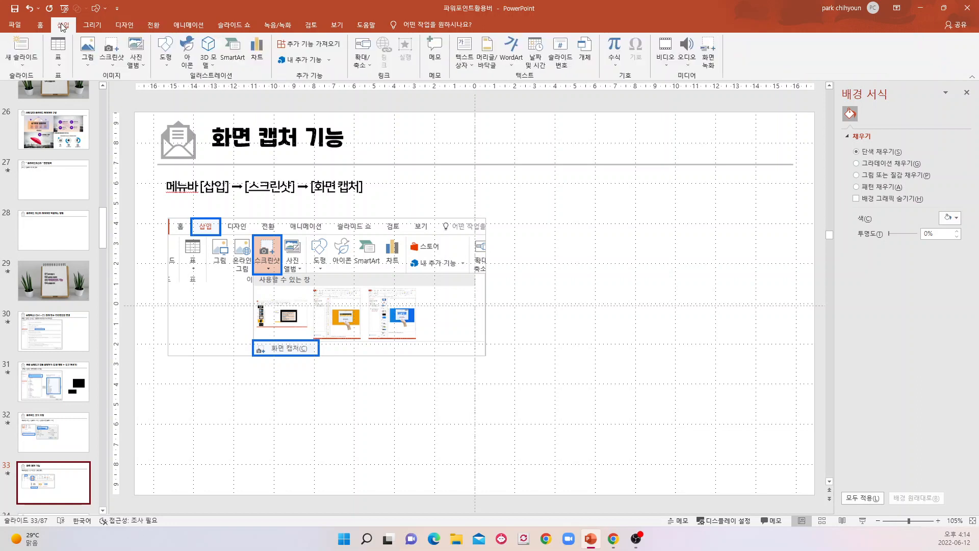
{"action": "left_click", "coordinate": [113, 66]}
{"action": "left_click", "coordinate": [130, 145]}
{"action": "left_click_drag", "start_coordinate": [178, 82], "coordinate": [741, 375]}
{"action": "left_click_drag", "start_coordinate": [772, 425], "coordinate": [782, 425]}
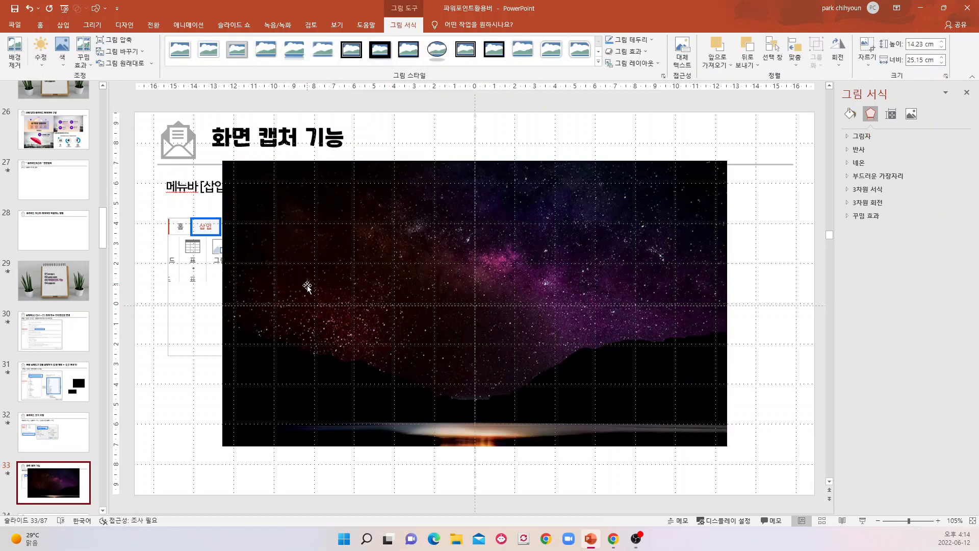
Move the inserted screen clipping slightly lower on slide 33 and delete it.
{"action": "left_click_drag", "start_coordinate": [350, 254], "coordinate": [360, 286]}
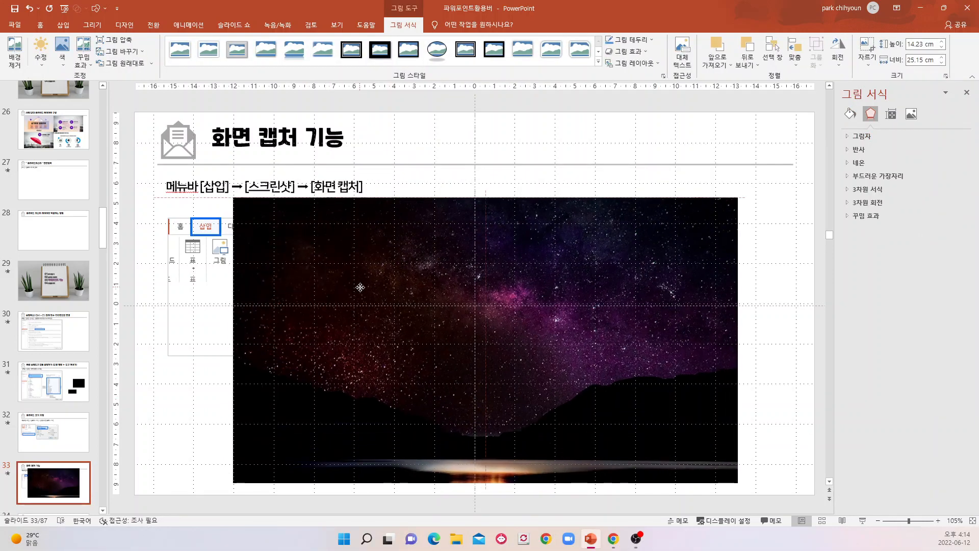
{"action": "key", "text": "Delete"}
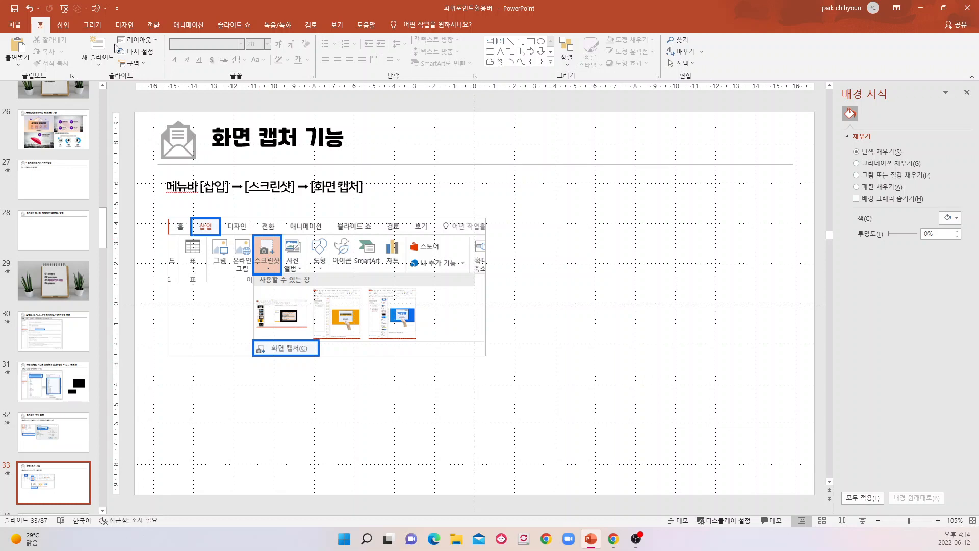
{"action": "left_click", "coordinate": [63, 25]}
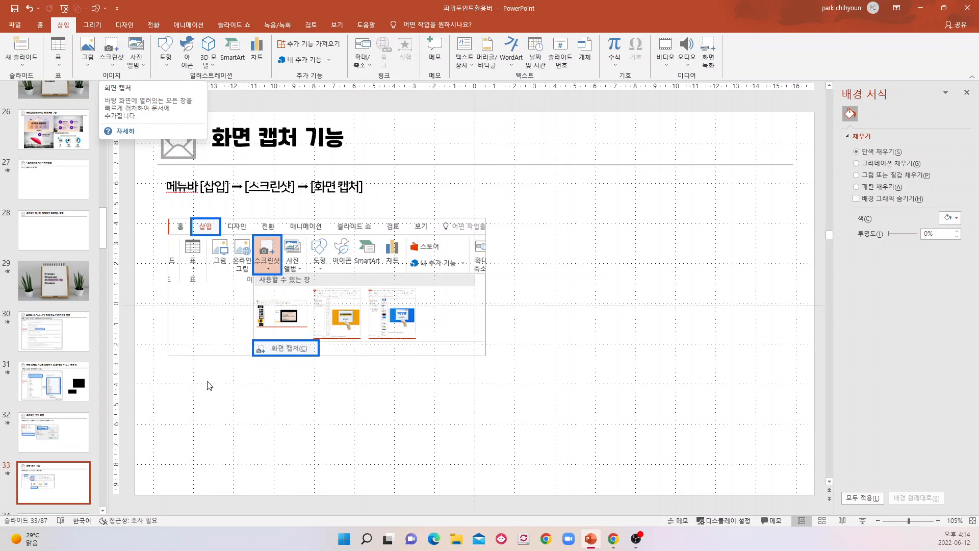
Go to slide 34 on default shapes and text boxes, and move the black rectangle up and to the left.
{"action": "scroll", "coordinate": [51, 442], "scroll_direction": "down", "scroll_amount": 3}
{"action": "left_click", "coordinate": [56, 444]}
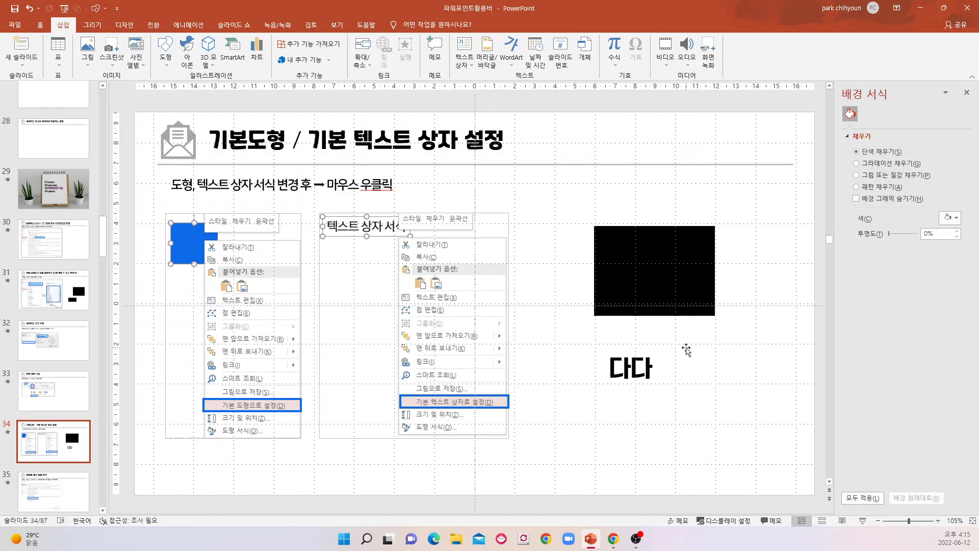
{"action": "left_click_drag", "start_coordinate": [660, 265], "coordinate": [612, 244]}
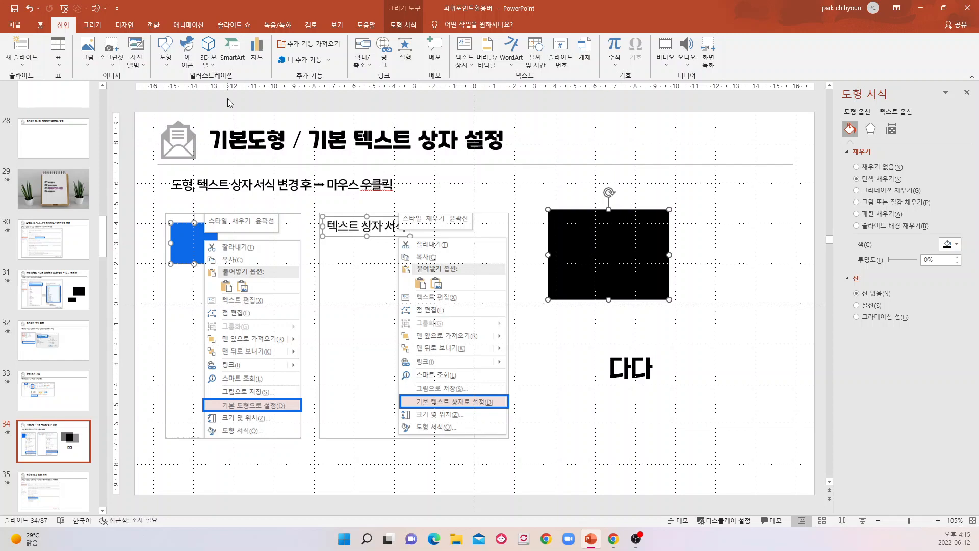
Draw a rectangle about 5.39 cm wide and 2.81 cm high below the 다다 text on slide 34.
{"action": "left_click", "coordinate": [100, 10]}
{"action": "left_click", "coordinate": [134, 36]}
{"action": "left_click_drag", "start_coordinate": [548, 411], "coordinate": [656, 468]}
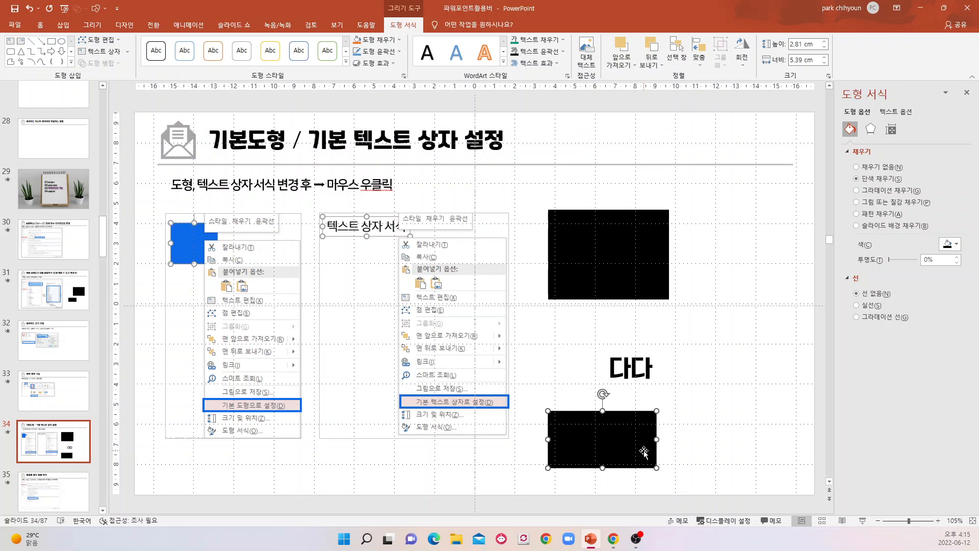
Fill the new rectangle below the 다다 text with standard light blue and set it as the default shape (기본 도형으로 설정).
{"action": "left_click", "coordinate": [956, 245]}
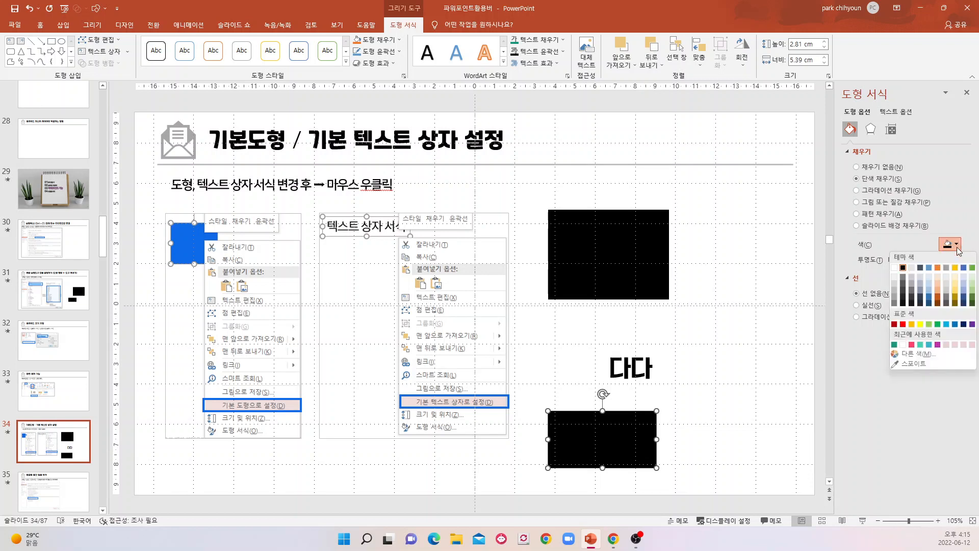
{"action": "left_click", "coordinate": [946, 325]}
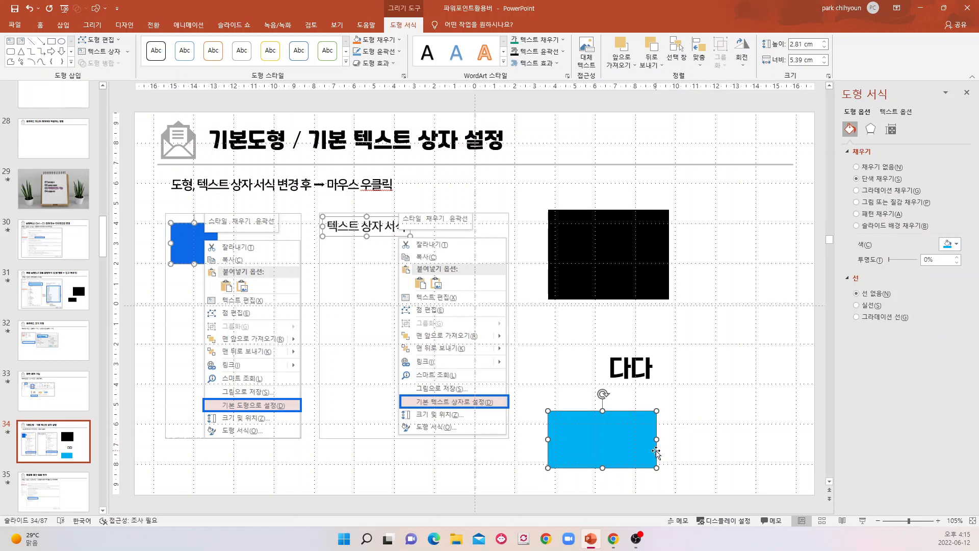
{"action": "right_click", "coordinate": [619, 443]}
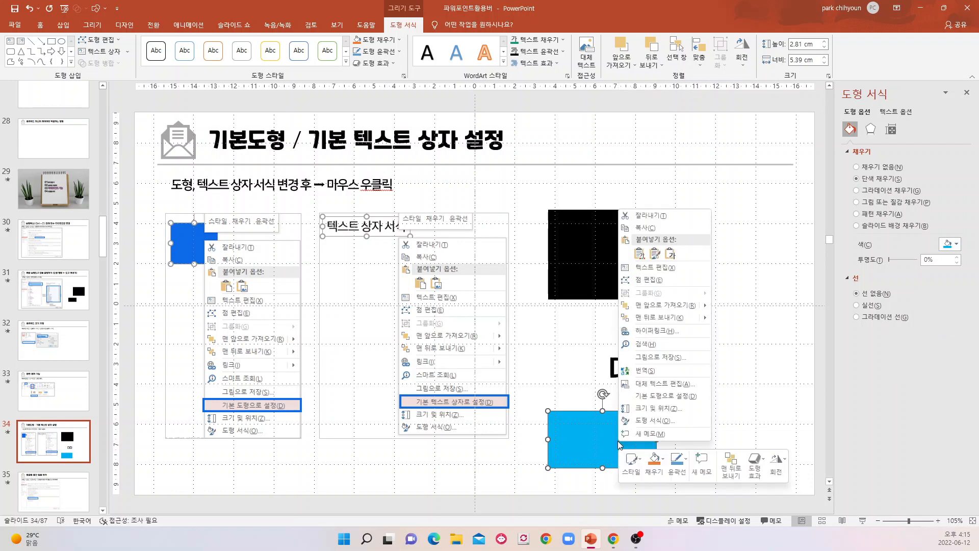
{"action": "left_click", "coordinate": [656, 397]}
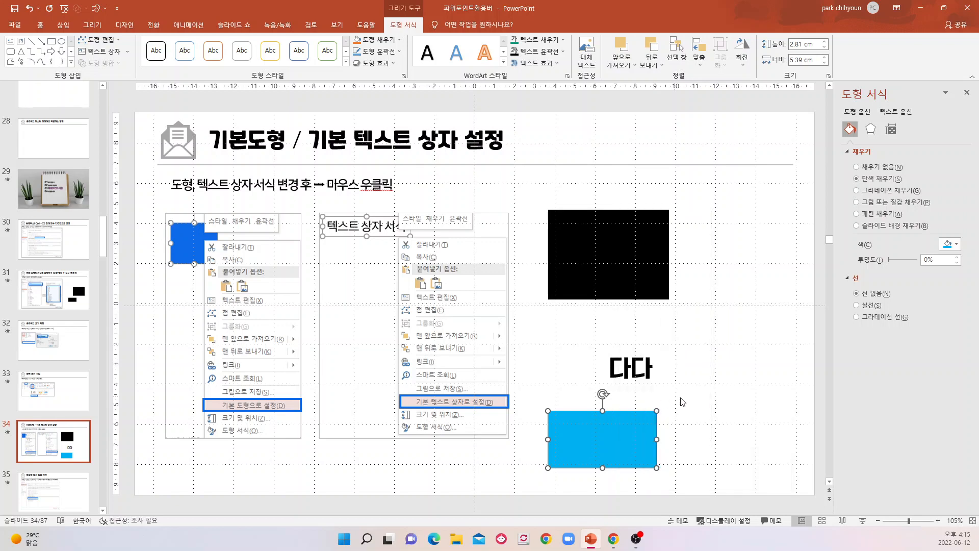
Draw a rectangle about 3.97 by 2.77 cm and an oval about 1.88 by 2.29 cm to the right of the black rectangle.
{"action": "left_click", "coordinate": [105, 8]}
{"action": "left_click", "coordinate": [138, 40]}
{"action": "left_click_drag", "start_coordinate": [710, 306], "coordinate": [790, 363]}
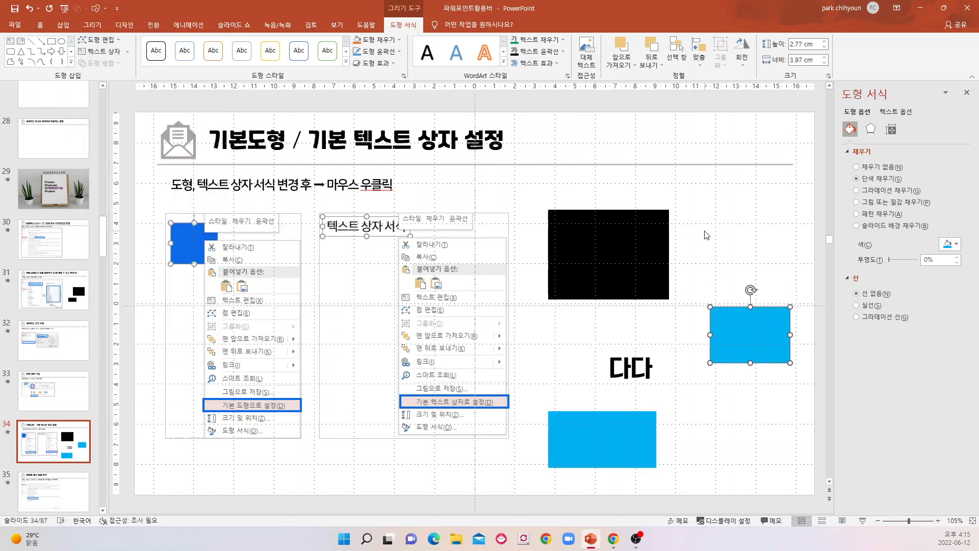
{"action": "left_click", "coordinate": [105, 9]}
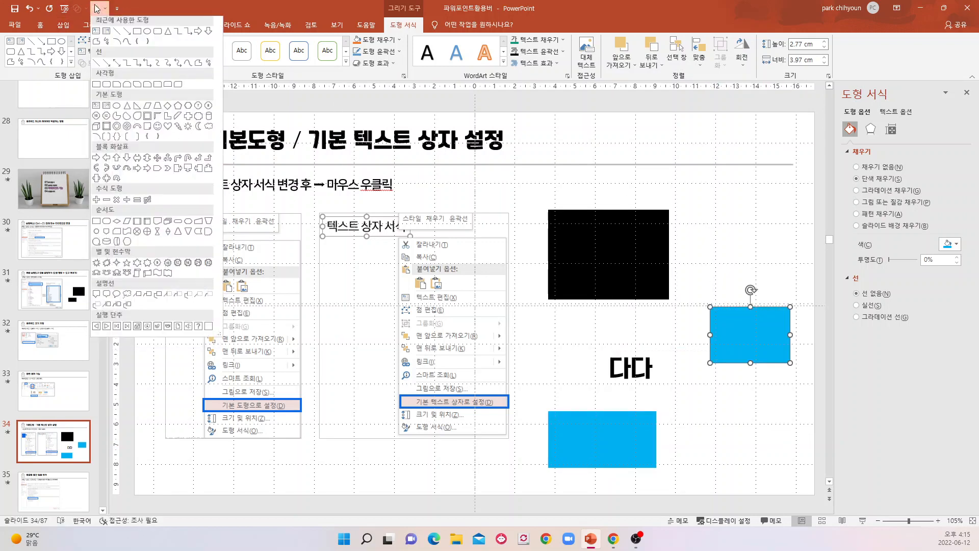
{"action": "left_click", "coordinate": [147, 38]}
{"action": "left_click_drag", "start_coordinate": [734, 195], "coordinate": [771, 241]}
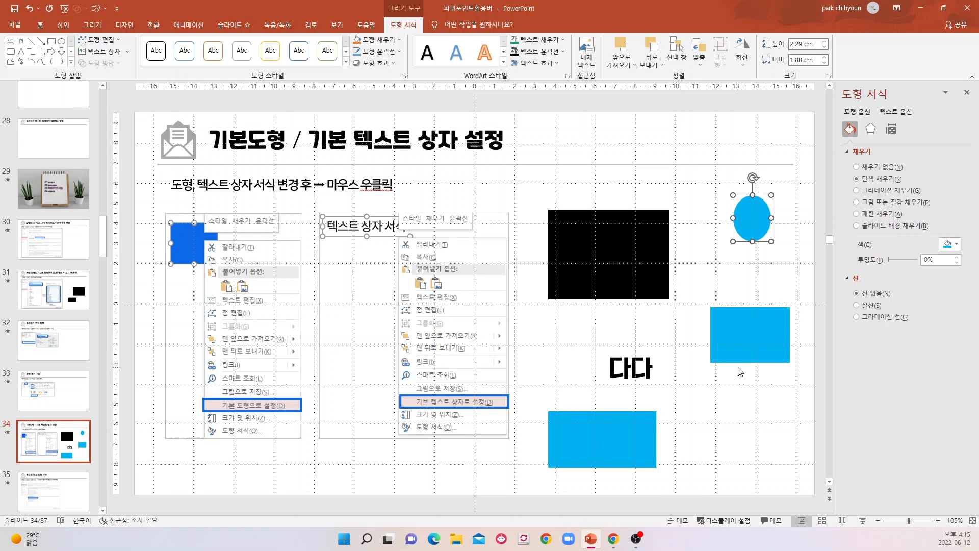
Move the 다다 text box up and to the left, and set its font to 나눔스퀘어 Bold (본문).
{"action": "left_click", "coordinate": [602, 371]}
{"action": "left_click_drag", "start_coordinate": [628, 351], "coordinate": [586, 349]}
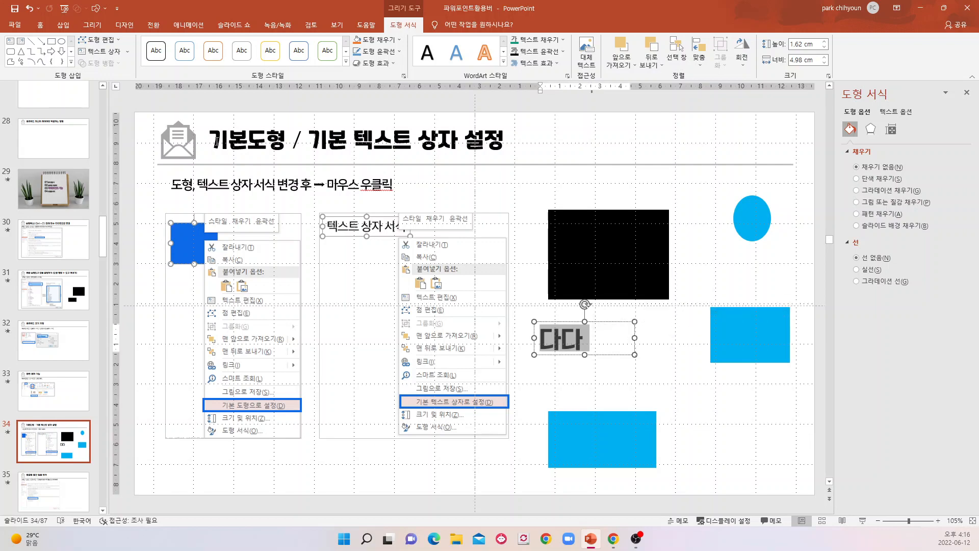
{"action": "left_click", "coordinate": [40, 25]}
{"action": "left_click", "coordinate": [241, 44]}
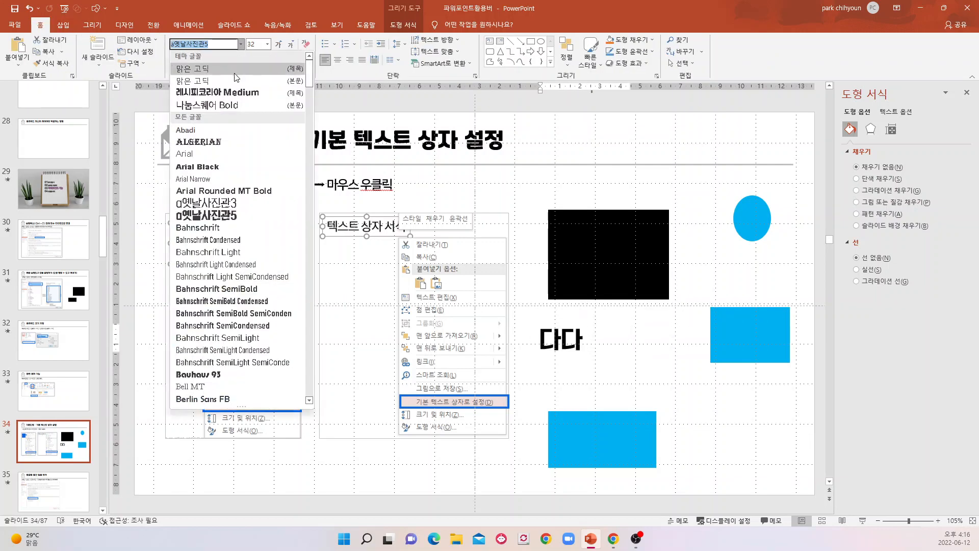
{"action": "left_click", "coordinate": [225, 106]}
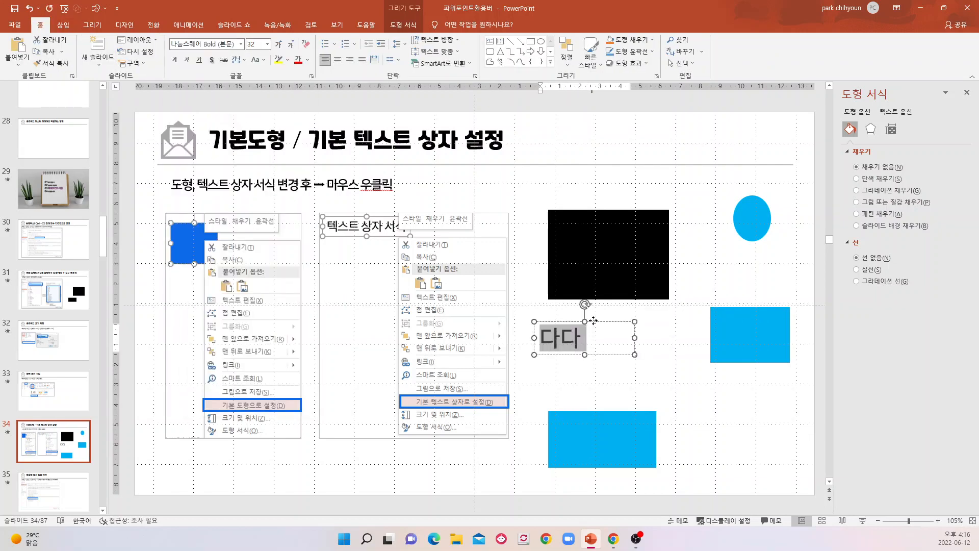
Set the 다다 text box as the default text box (기본 텍스트 상자로 설정).
{"action": "right_click", "coordinate": [593, 323]}
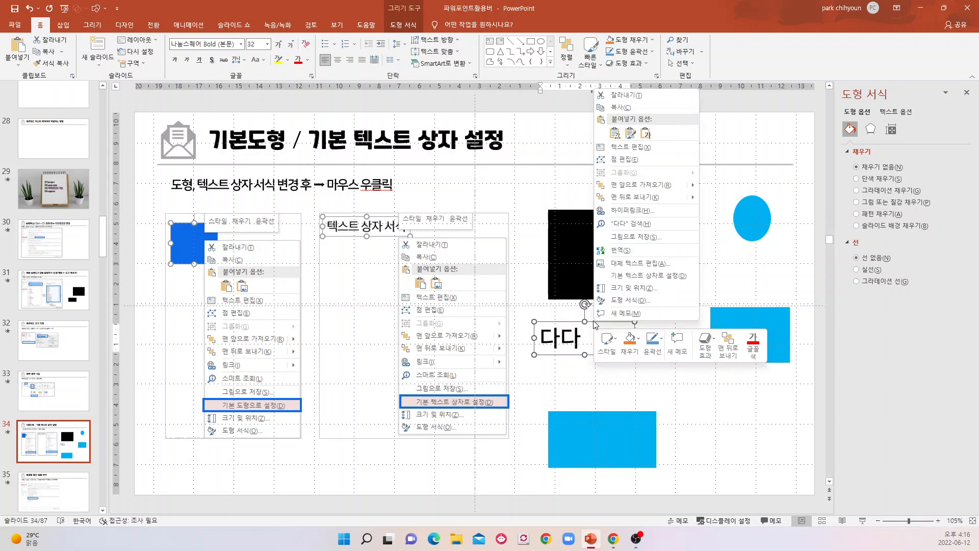
{"action": "left_click", "coordinate": [641, 276]}
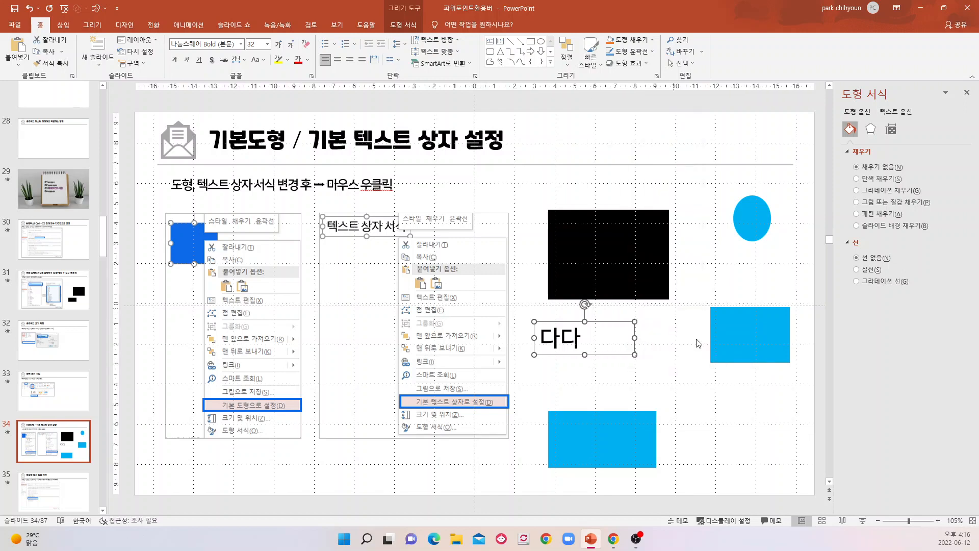
Insert a text box reading 더어거 to the right of the lower light blue rectangle.
{"action": "left_click", "coordinate": [62, 25]}
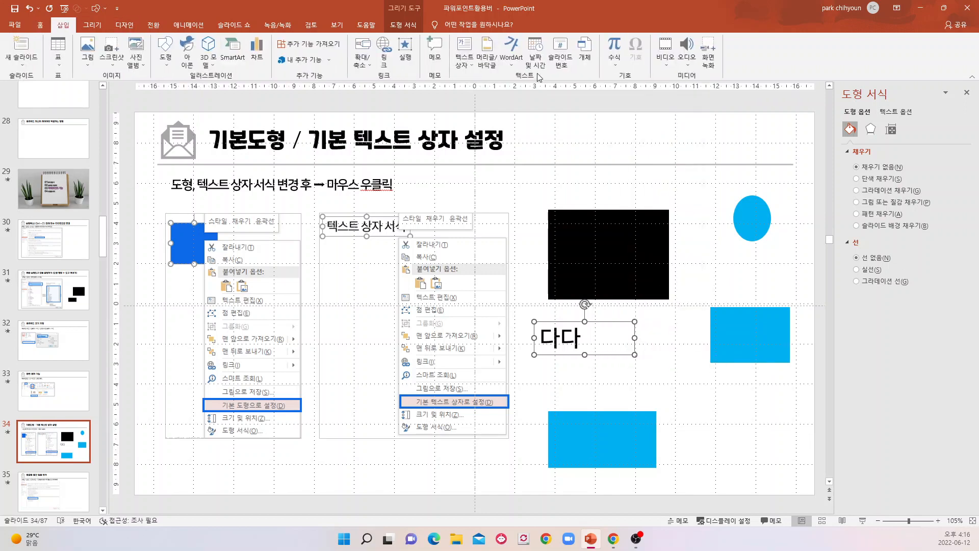
{"action": "left_click", "coordinate": [464, 51]}
{"action": "left_click_drag", "start_coordinate": [762, 431], "coordinate": [799, 435]}
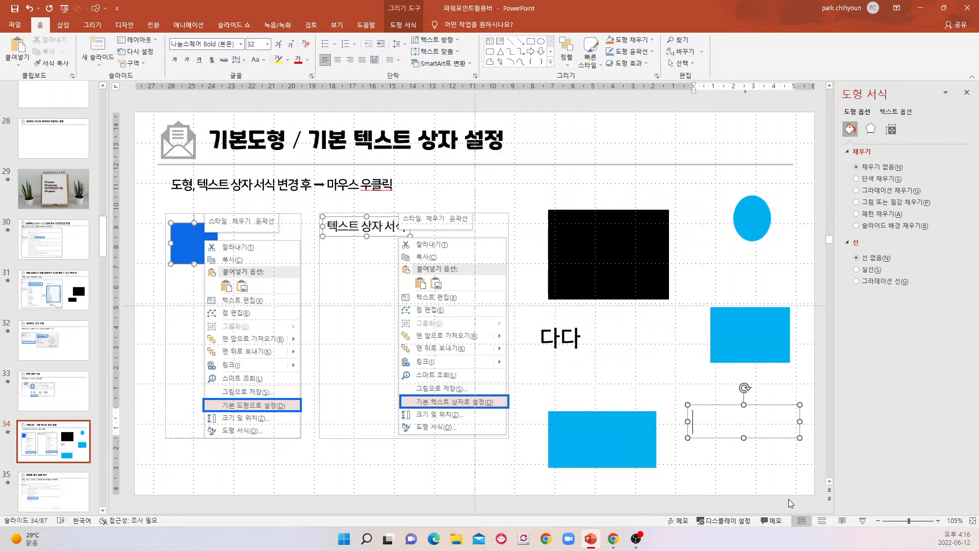
{"action": "type", "text": "더어거"}
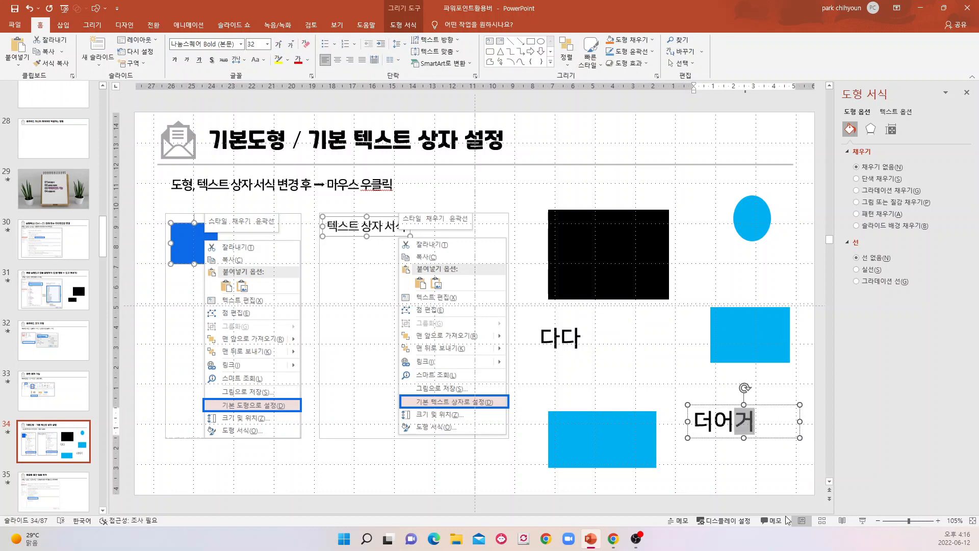
{"action": "left_click", "coordinate": [733, 462]}
{"action": "left_click", "coordinate": [699, 423]}
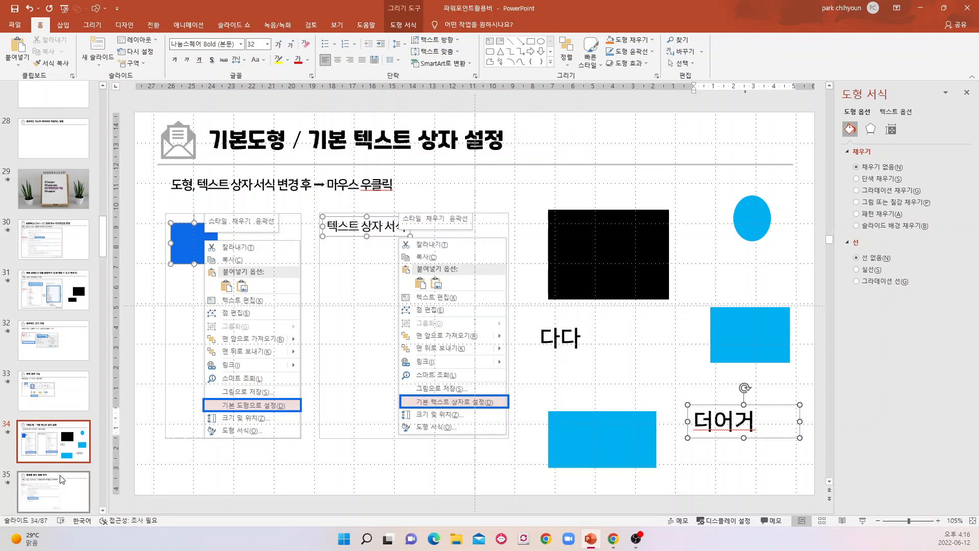
From slide 35, open the 언어 교정 options, turn 입력할 때 자동으로 맞춤법 검사 off and back on, and accept the options.
{"action": "left_click", "coordinate": [51, 501]}
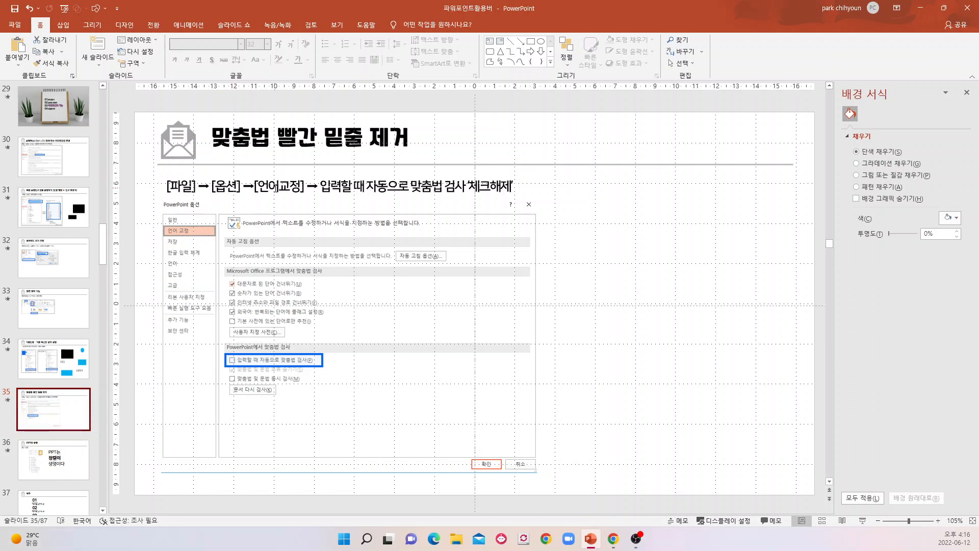
{"action": "left_click", "coordinate": [13, 29]}
{"action": "left_click", "coordinate": [27, 509]}
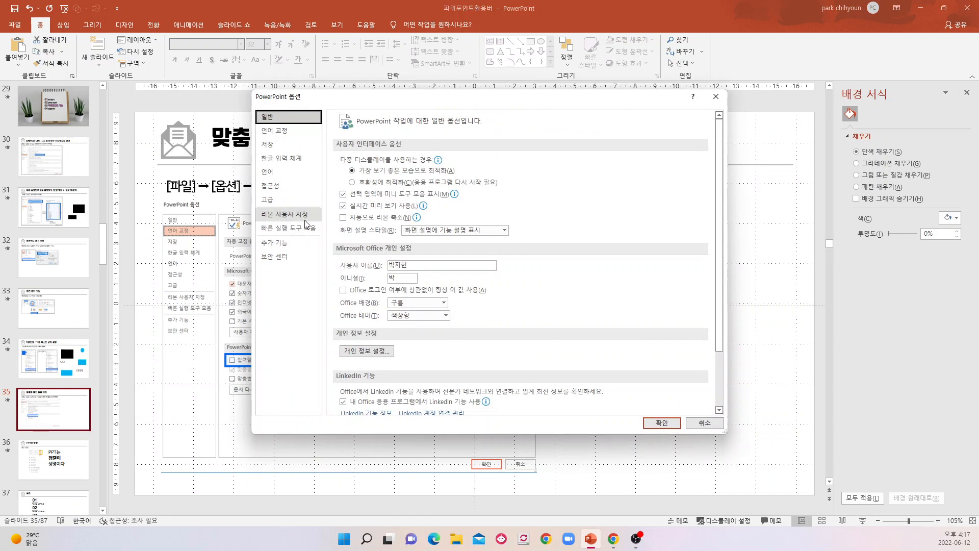
{"action": "left_click", "coordinate": [283, 132]}
{"action": "left_click_drag", "start_coordinate": [337, 104], "coordinate": [498, 113]}
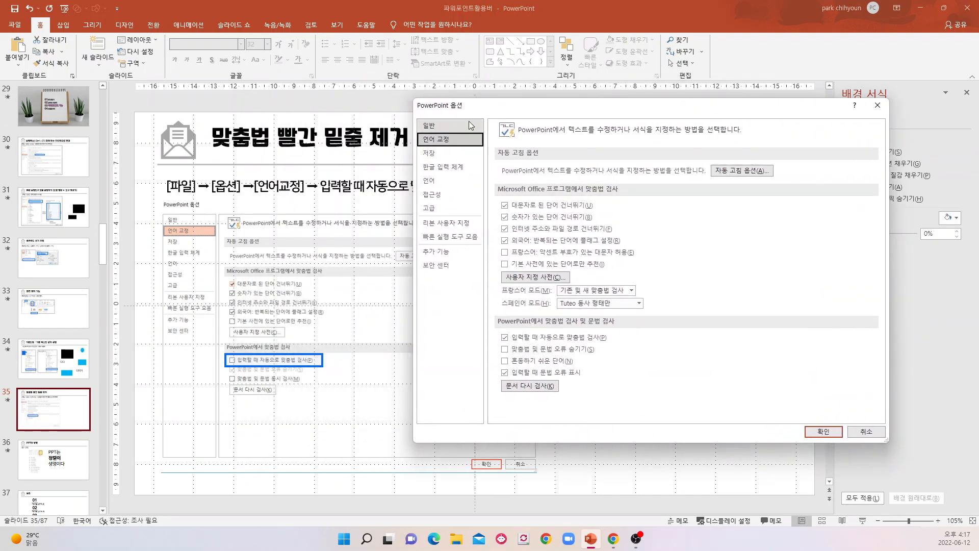
{"action": "mouse_move", "coordinate": [509, 114]}
{"action": "left_mouse_down"}
{"action": "mouse_move", "coordinate": [619, 109]}
{"action": "mouse_move", "coordinate": [527, 112]}
{"action": "left_mouse_up"}
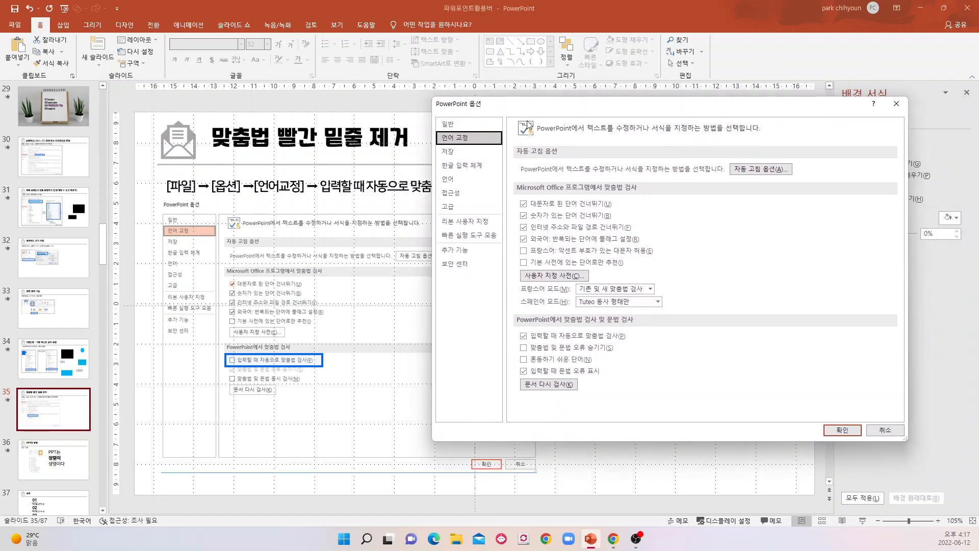
{"action": "left_click", "coordinate": [523, 335]}
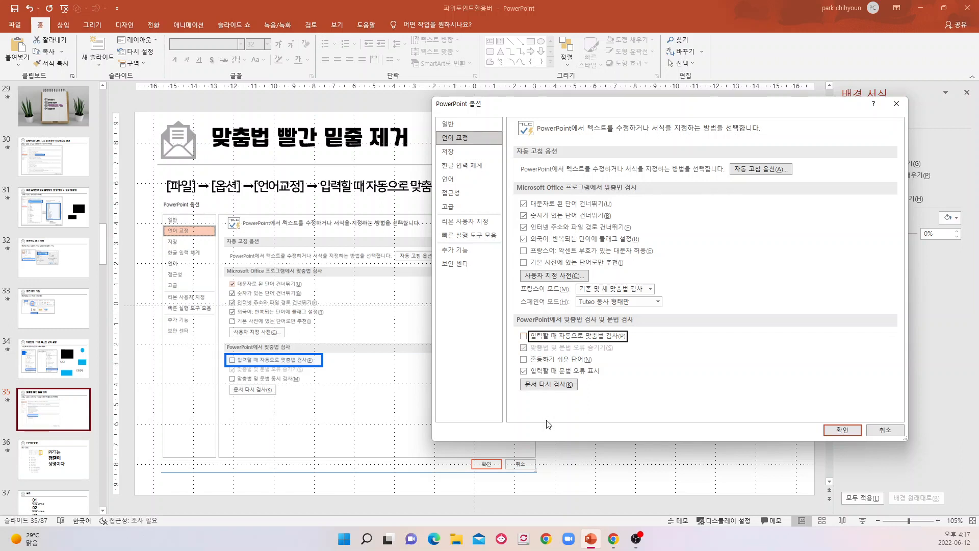
{"action": "left_click", "coordinate": [524, 336]}
{"action": "left_click", "coordinate": [842, 430]}
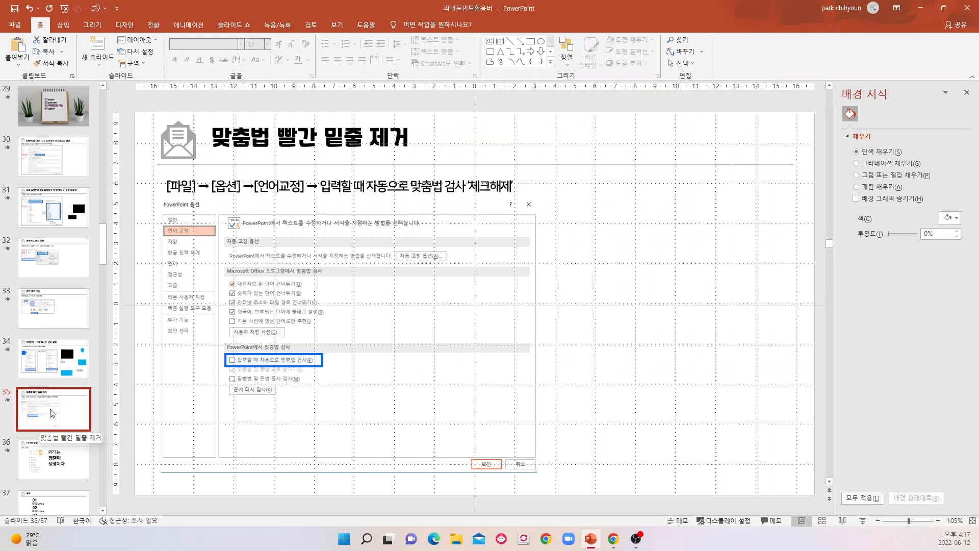
View the PPT의 생명 slide 36 and continue to the 실습 slide 37.
{"action": "scroll", "coordinate": [51, 406], "scroll_direction": "down", "scroll_amount": 3}
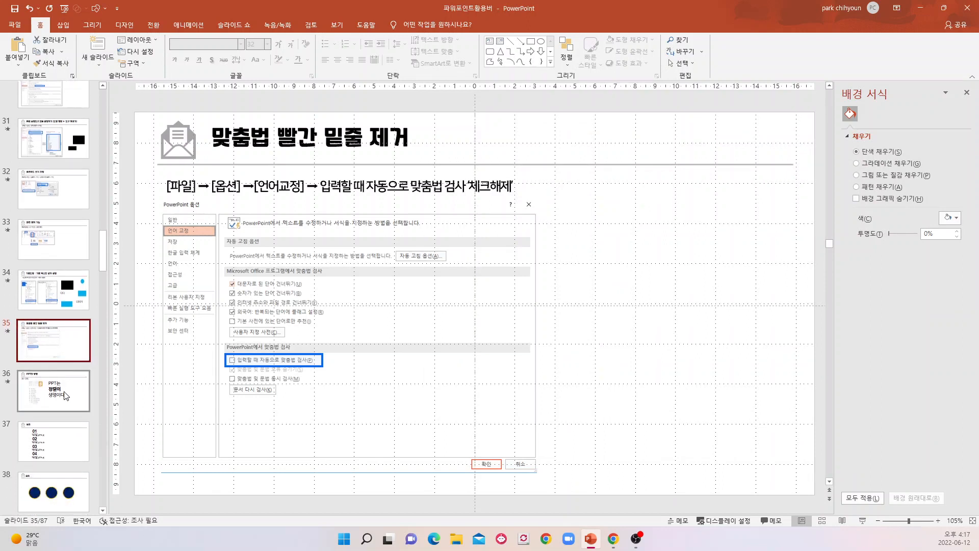
{"action": "left_click", "coordinate": [63, 399]}
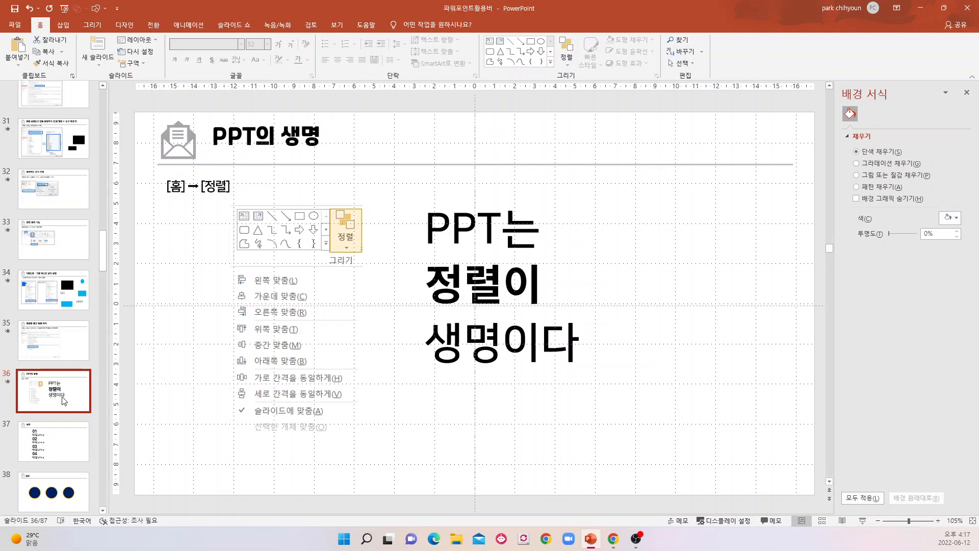
{"action": "left_click", "coordinate": [65, 445]}
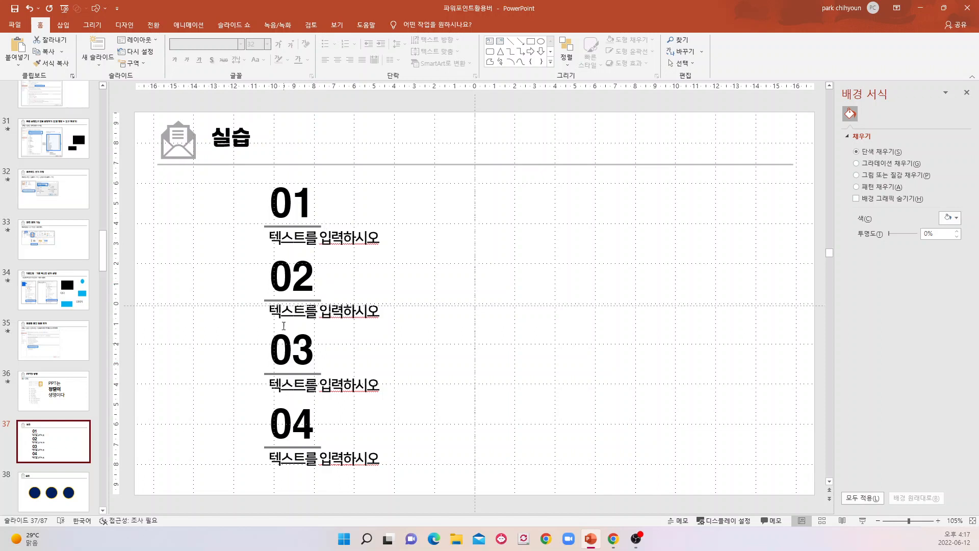
Shift the 02 text box slightly left and bring it back in line with the 01 text box.
{"action": "left_click", "coordinate": [293, 278]}
{"action": "left_click_drag", "start_coordinate": [313, 249], "coordinate": [305, 249]}
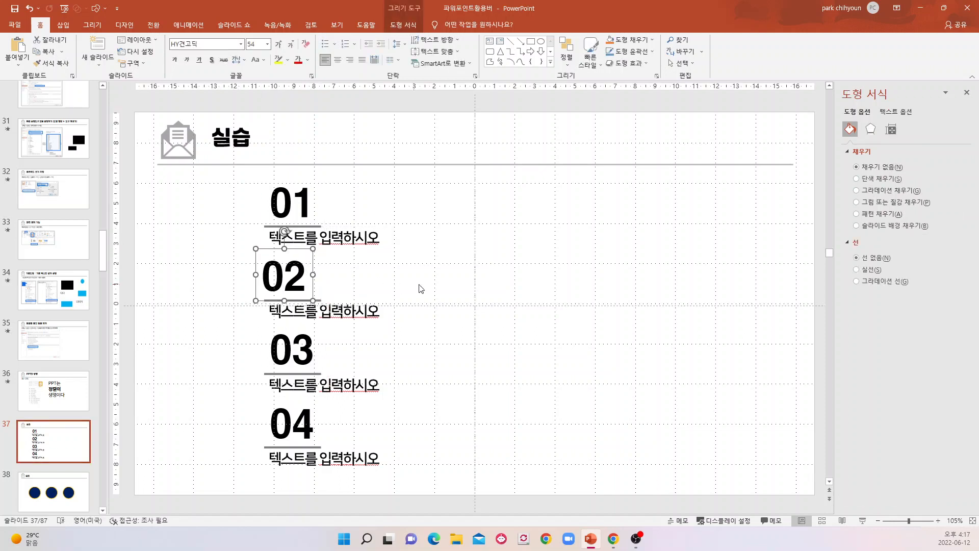
{"action": "left_click", "coordinate": [402, 288]}
{"action": "left_click", "coordinate": [310, 276]}
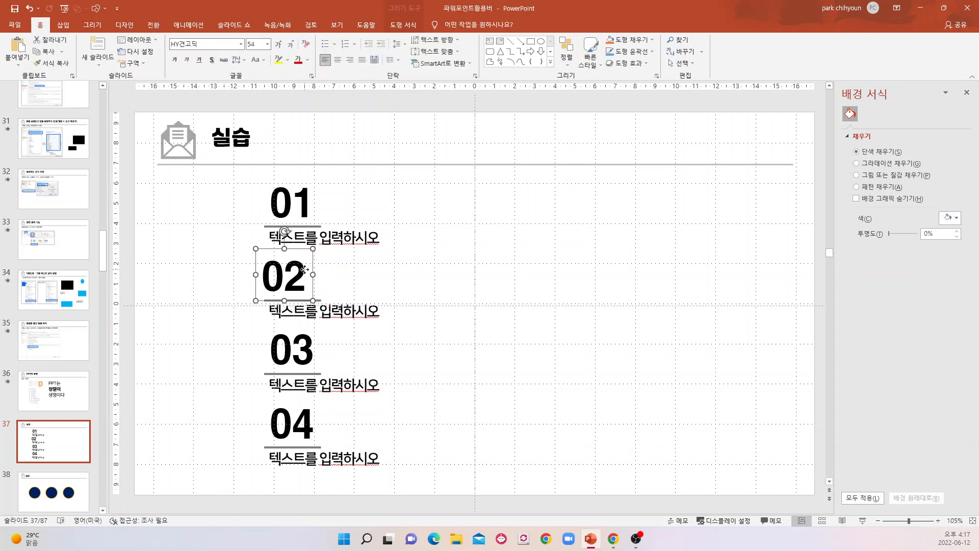
{"action": "left_click_drag", "start_coordinate": [301, 250], "coordinate": [304, 247]}
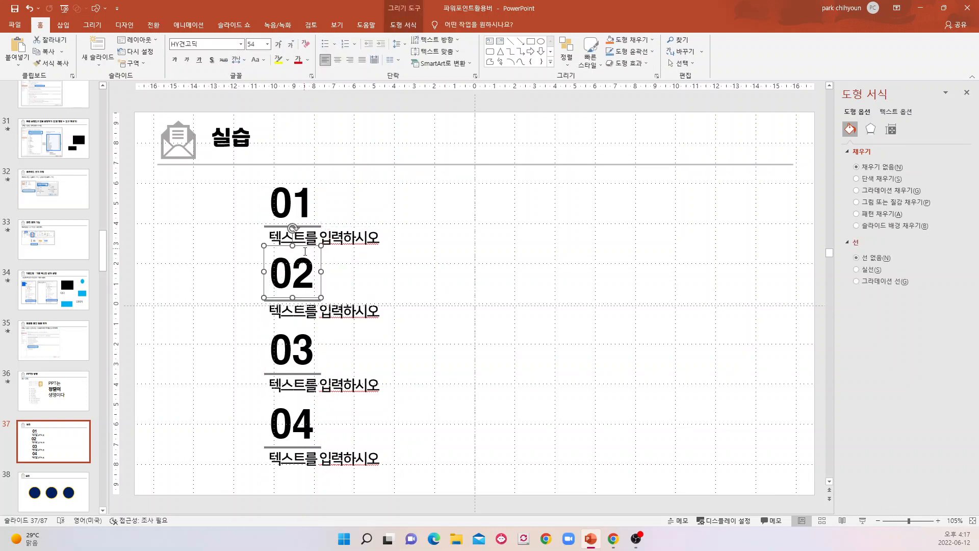
{"action": "left_click", "coordinate": [599, 351]}
Move the 02 and 03 text boxes left so they are out of line with 01 and 04.
{"action": "left_click", "coordinate": [306, 275]}
{"action": "left_click_drag", "start_coordinate": [311, 246], "coordinate": [265, 246]}
{"action": "left_click", "coordinate": [303, 343]}
{"action": "left_click_drag", "start_coordinate": [300, 321], "coordinate": [255, 319]}
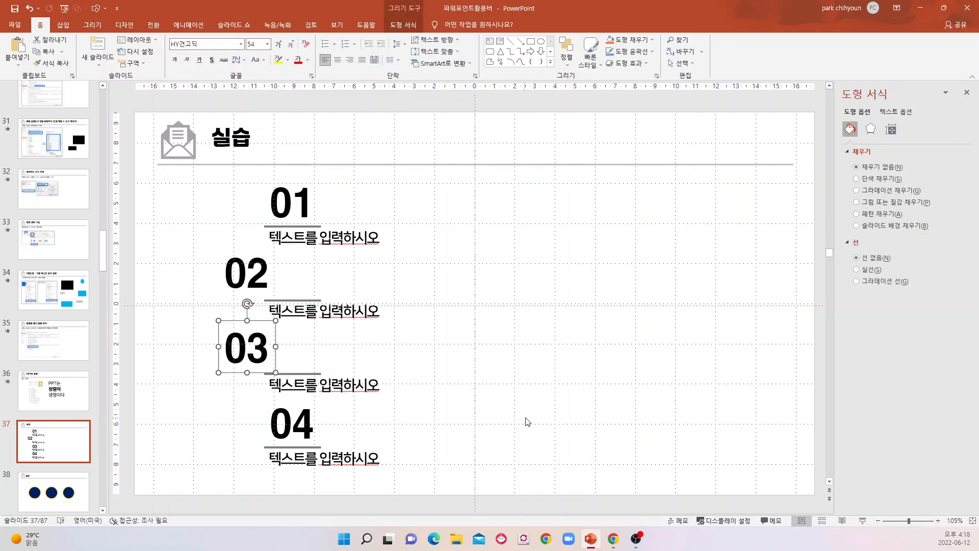
{"action": "left_click", "coordinate": [525, 423]}
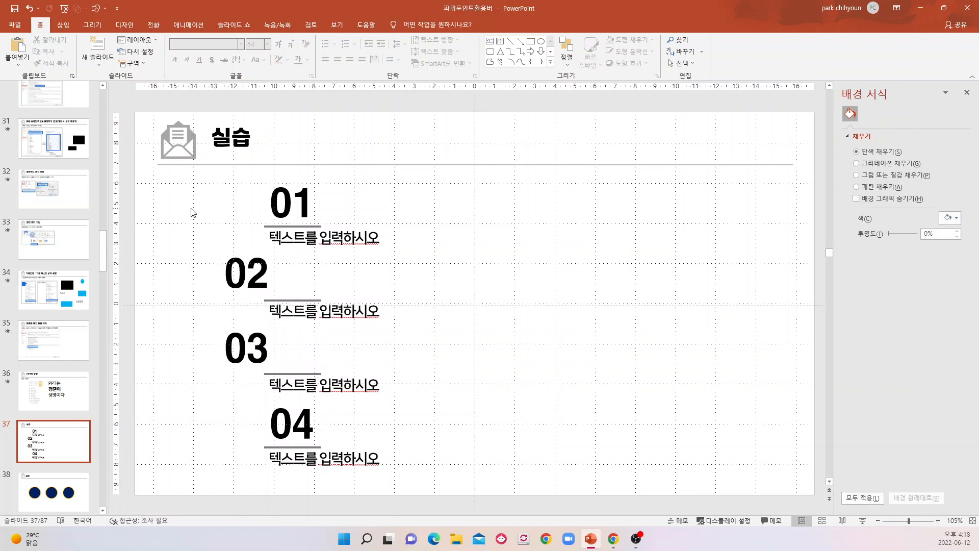
Try left alignment (왼쪽 맞춤) and right alignment (오른쪽 맞춤) on all number and caption boxes, undoing each one.
{"action": "left_click_drag", "start_coordinate": [136, 167], "coordinate": [816, 516]}
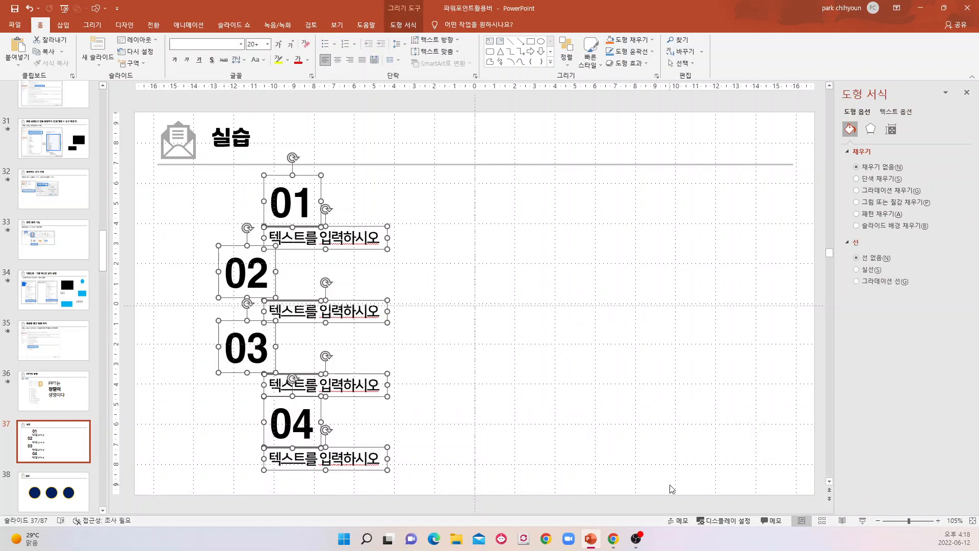
{"action": "left_click", "coordinate": [570, 70]}
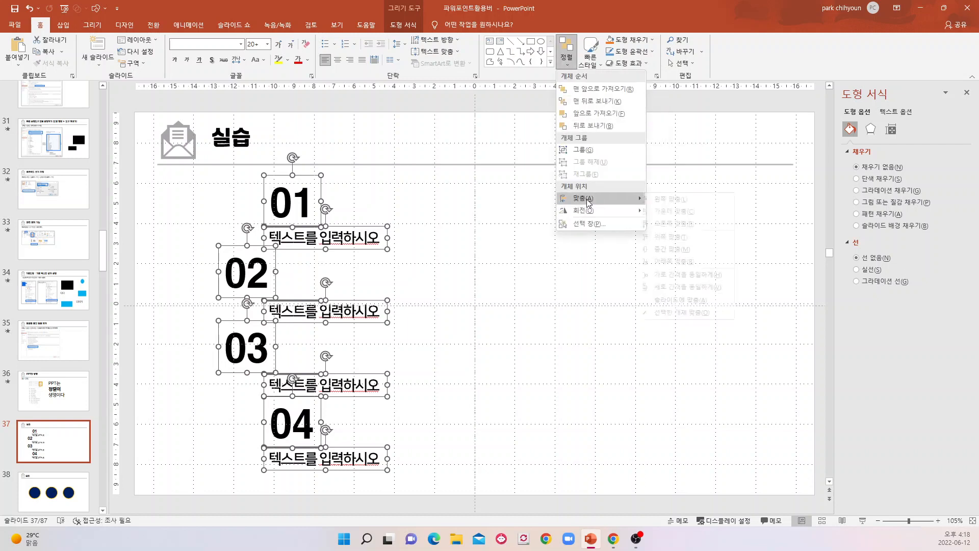
{"action": "mouse_move", "coordinate": [588, 202]}
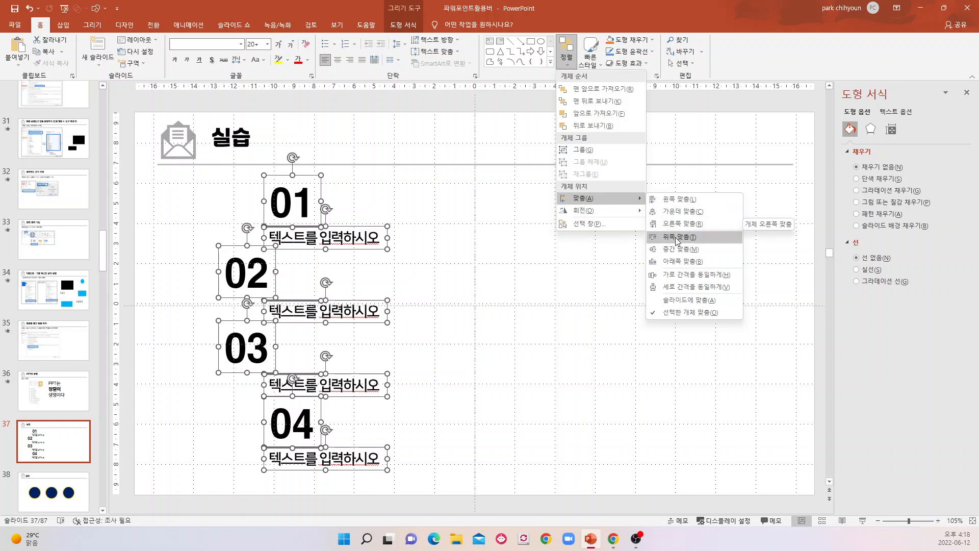
{"action": "left_click", "coordinate": [668, 201]}
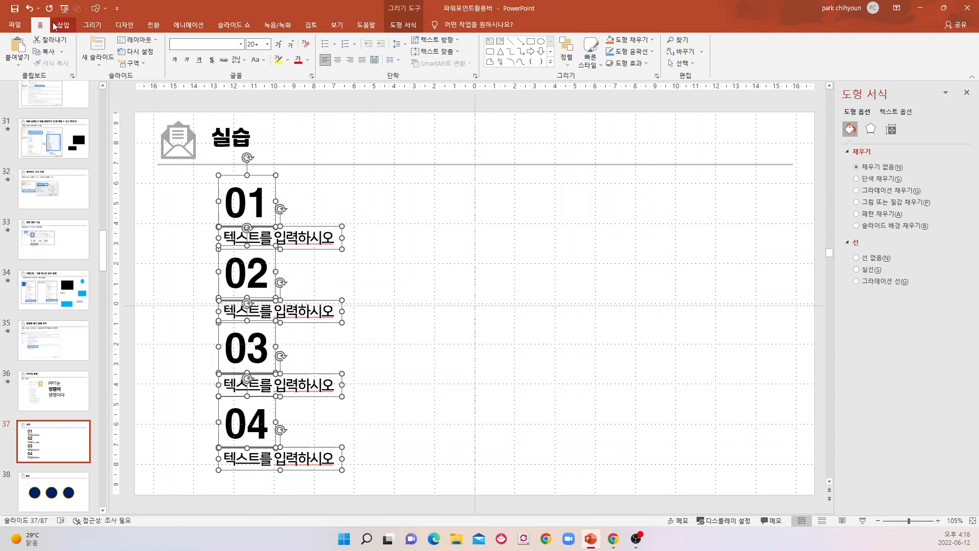
{"action": "left_click", "coordinate": [29, 8]}
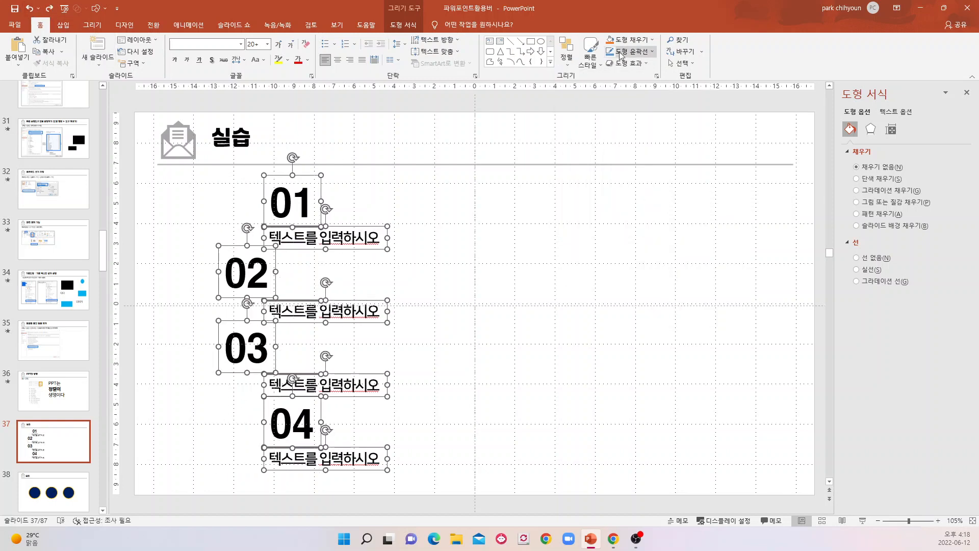
{"action": "left_click", "coordinate": [567, 51]}
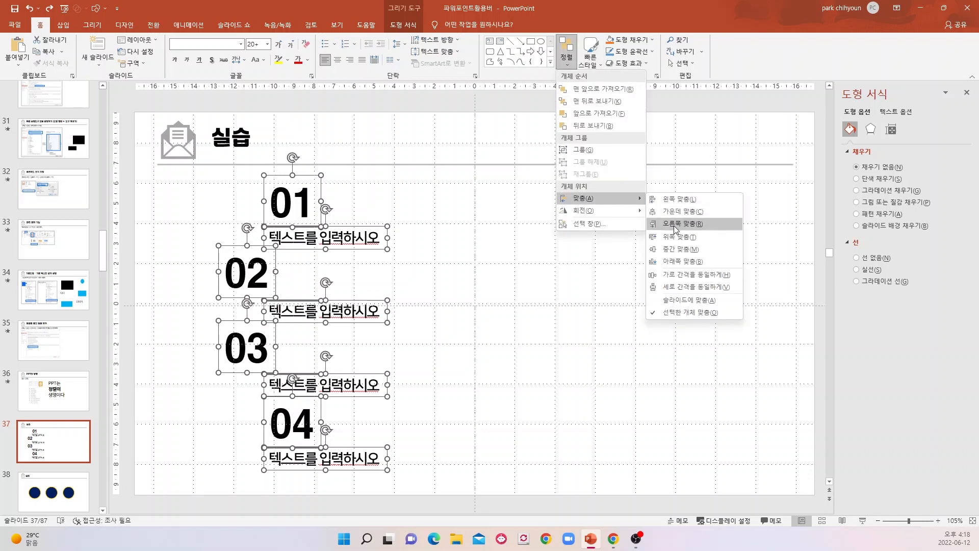
{"action": "left_click", "coordinate": [674, 224]}
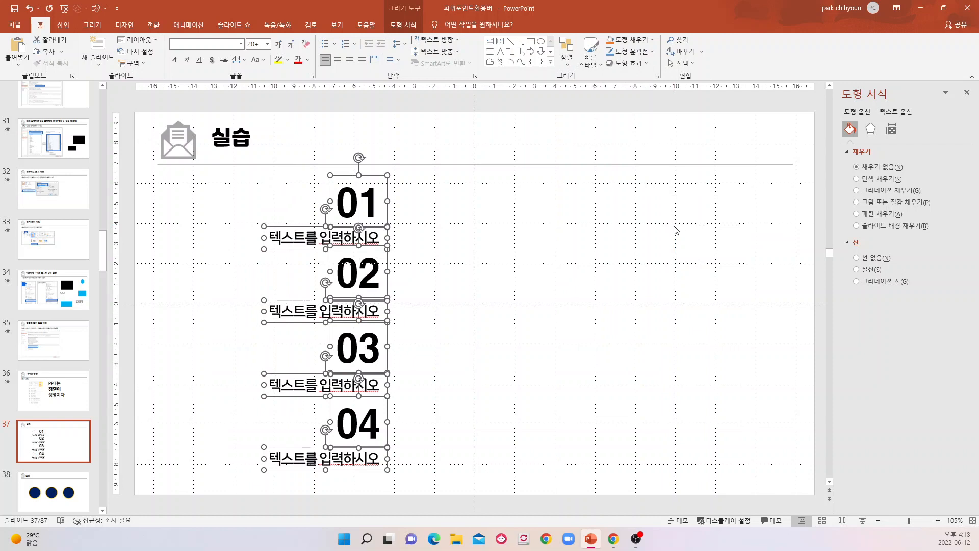
{"action": "left_click", "coordinate": [29, 8]}
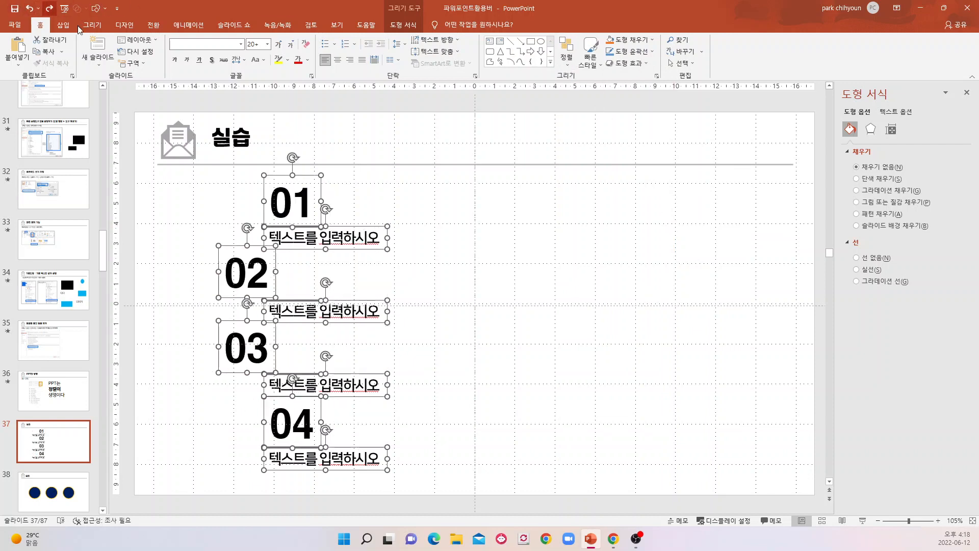
Distribute the number and caption boxes evenly in the vertical direction (세로 간격을 동일하게) and left-align them all (왼쪽 맞춤).
{"action": "left_click", "coordinate": [571, 67]}
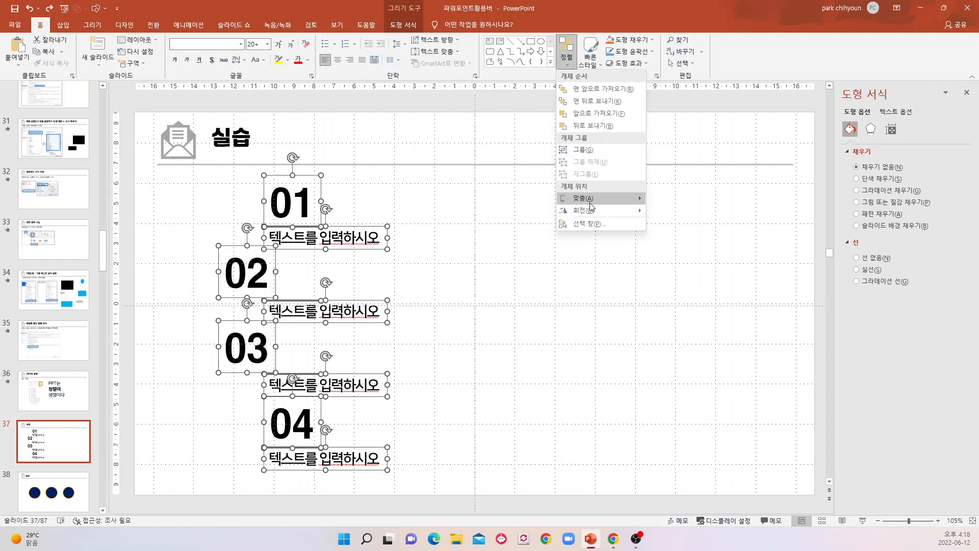
{"action": "mouse_move", "coordinate": [591, 205]}
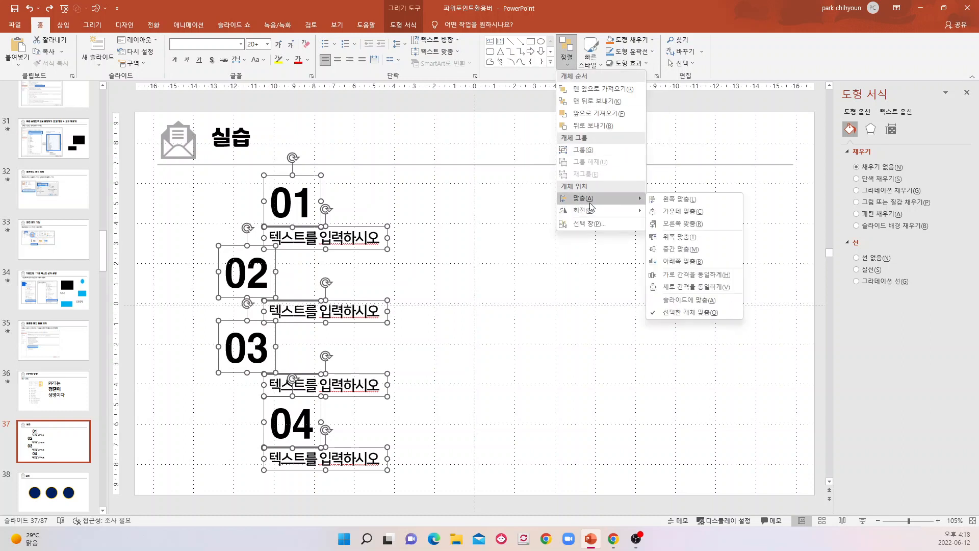
{"action": "left_click", "coordinate": [682, 288]}
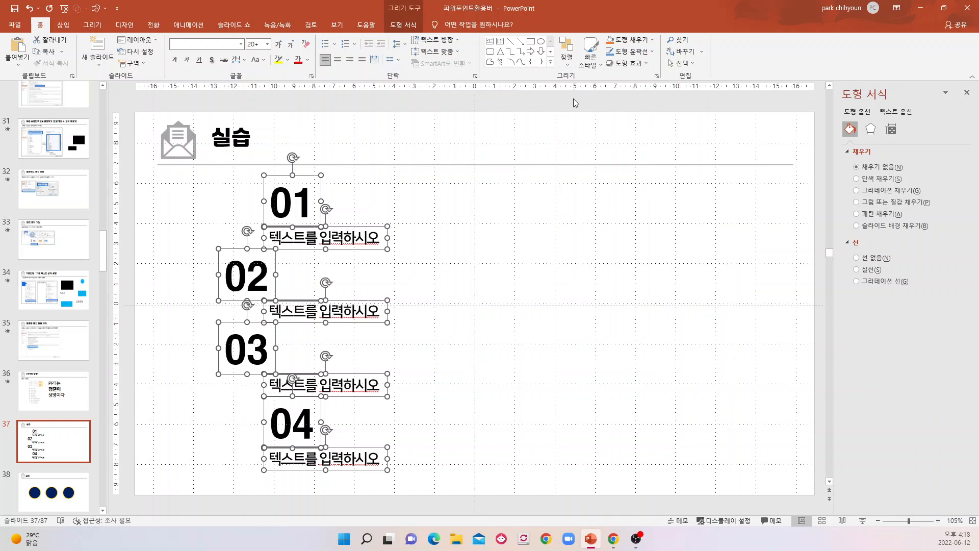
{"action": "left_click", "coordinate": [570, 64]}
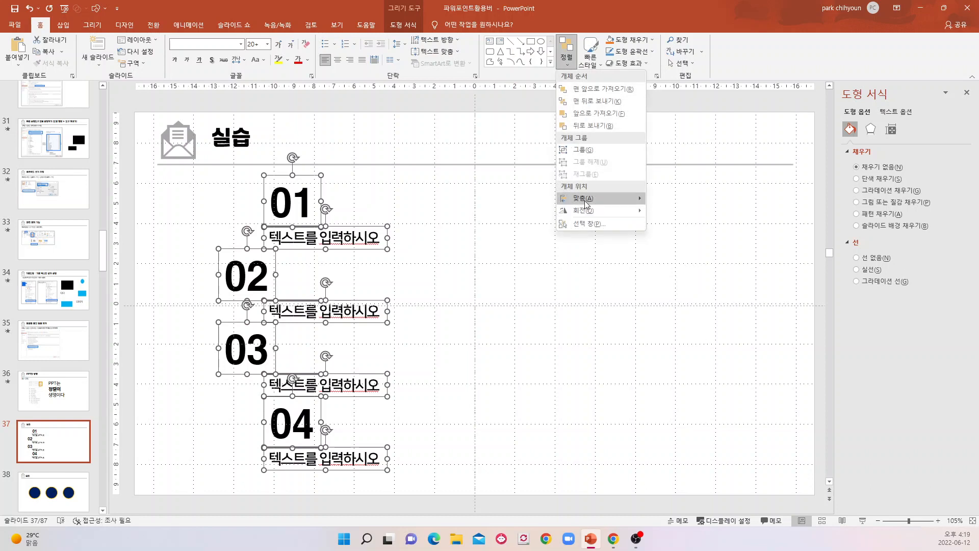
{"action": "left_click", "coordinate": [666, 200]}
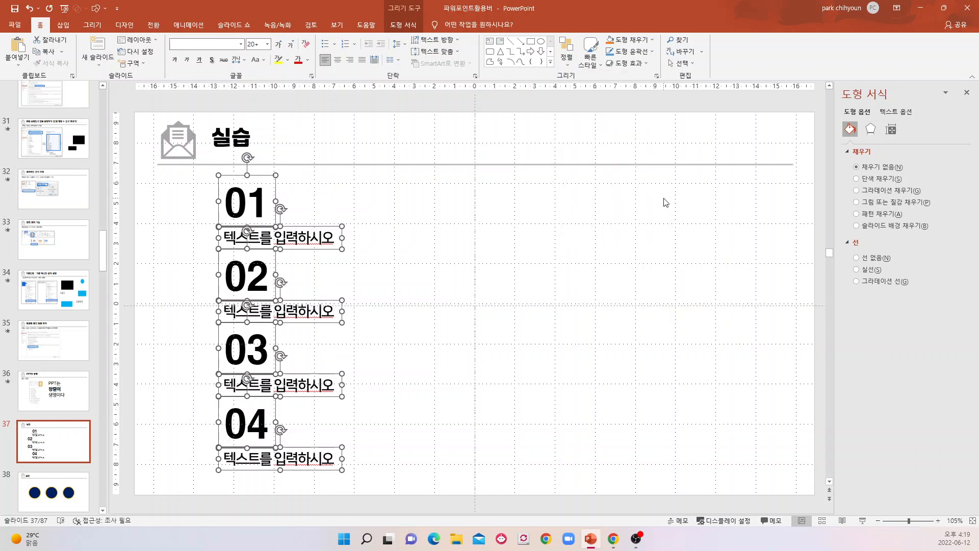
{"action": "left_click", "coordinate": [500, 302]}
On slide 38, move the left and right circles up and the middle circle down so their heights differ.
{"action": "scroll", "coordinate": [268, 275], "scroll_direction": "down", "scroll_amount": 1}
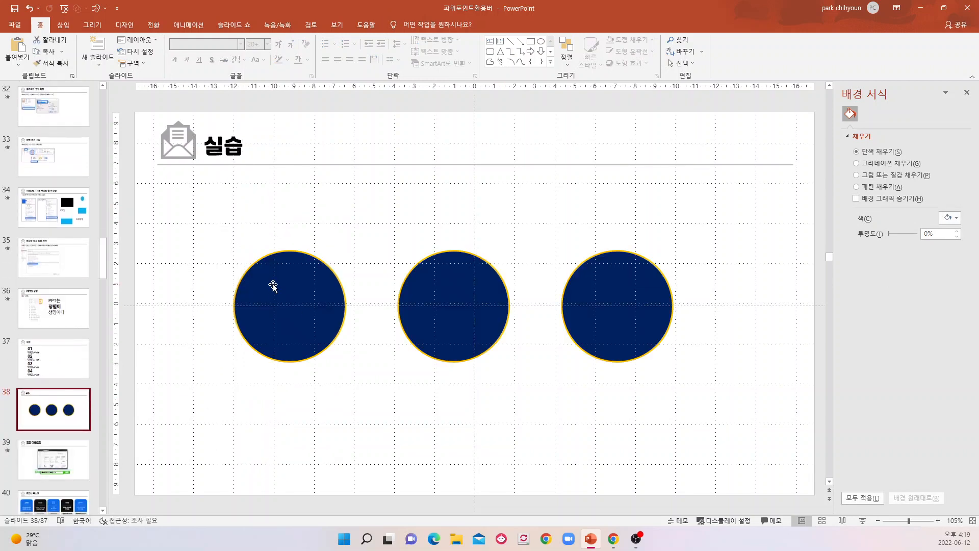
{"action": "left_click", "coordinate": [288, 270]}
{"action": "left_click_drag", "start_coordinate": [301, 302], "coordinate": [294, 249]}
{"action": "left_click_drag", "start_coordinate": [491, 292], "coordinate": [490, 343]}
{"action": "left_click", "coordinate": [632, 295]}
{"action": "left_click_drag", "start_coordinate": [632, 296], "coordinate": [642, 250]}
{"action": "left_click_drag", "start_coordinate": [316, 244], "coordinate": [316, 270]}
{"action": "left_click", "coordinate": [615, 372]}
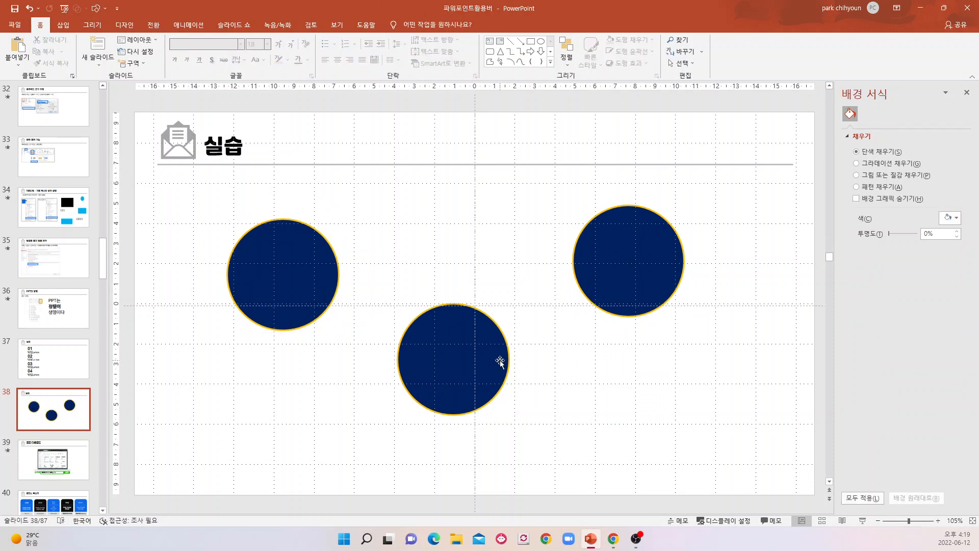
Select all three circles together and clear the selection.
{"action": "left_click_drag", "start_coordinate": [138, 171], "coordinate": [837, 487]}
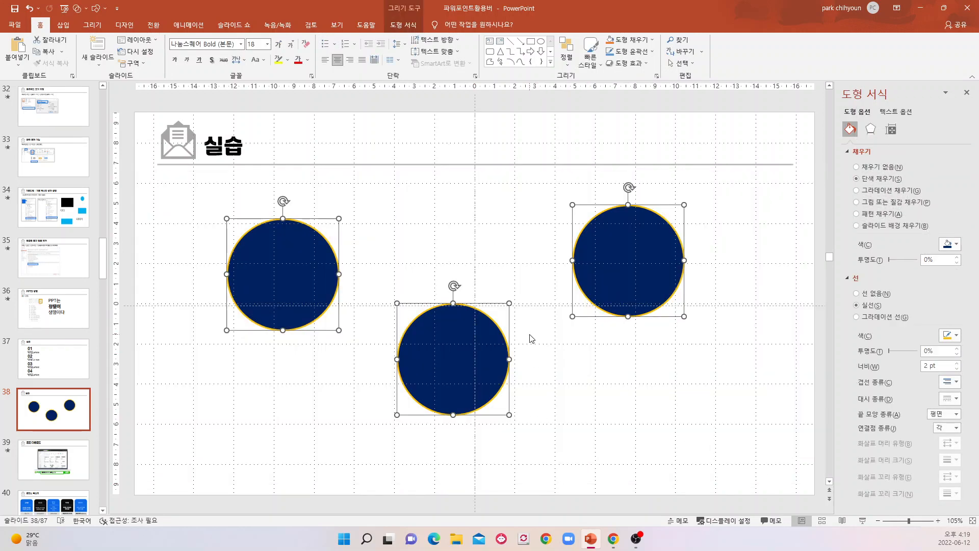
{"action": "left_click", "coordinate": [532, 366]}
{"action": "left_click_drag", "start_coordinate": [148, 175], "coordinate": [823, 543]}
{"action": "left_click", "coordinate": [643, 474]}
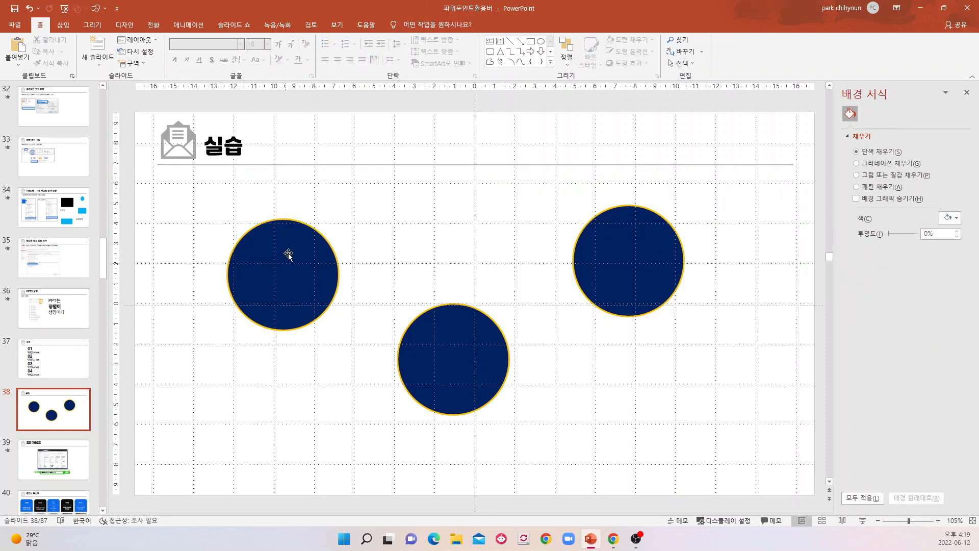
Try middle alignment (중간 맞춤) on all three circles on slide 38, undoing it.
{"action": "left_click", "coordinate": [260, 232]}
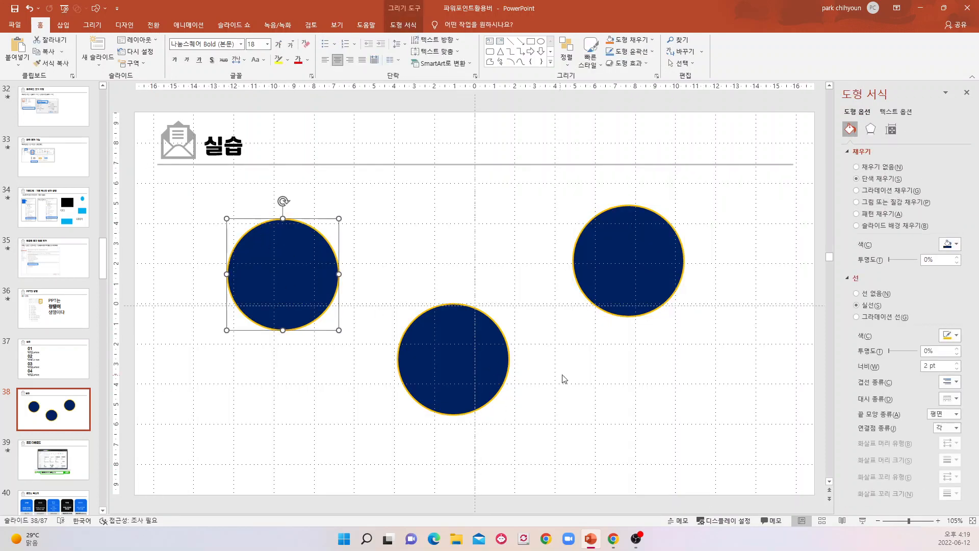
{"action": "left_click", "coordinate": [466, 328], "text": "shift"}
{"action": "left_click", "coordinate": [626, 241], "text": "shift"}
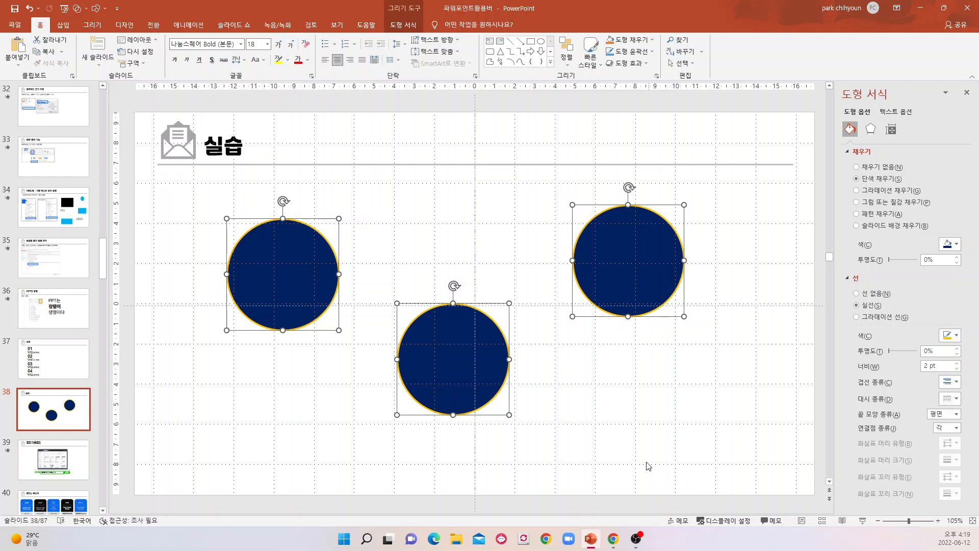
{"action": "left_click", "coordinate": [717, 468]}
{"action": "left_click_drag", "start_coordinate": [138, 168], "coordinate": [814, 524]}
{"action": "left_click", "coordinate": [567, 53]}
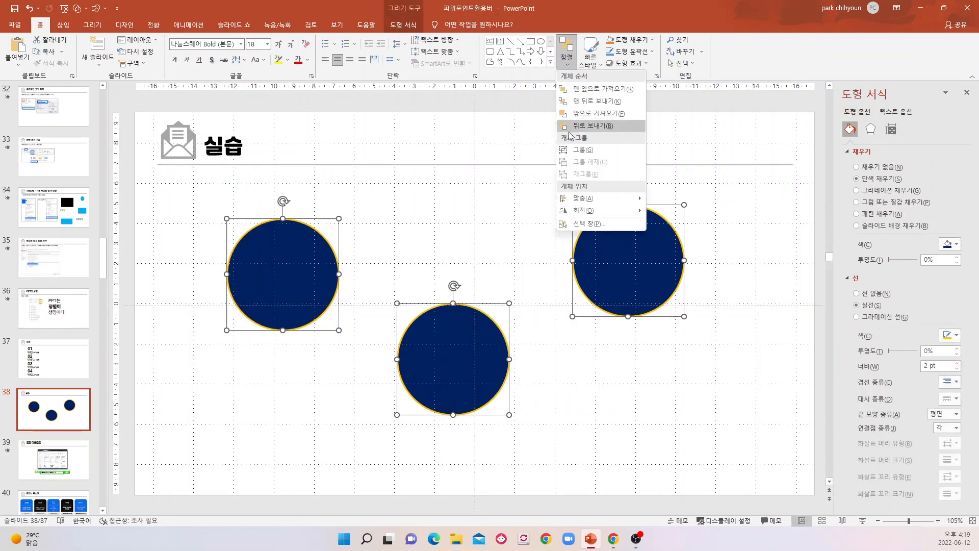
{"action": "mouse_move", "coordinate": [581, 199]}
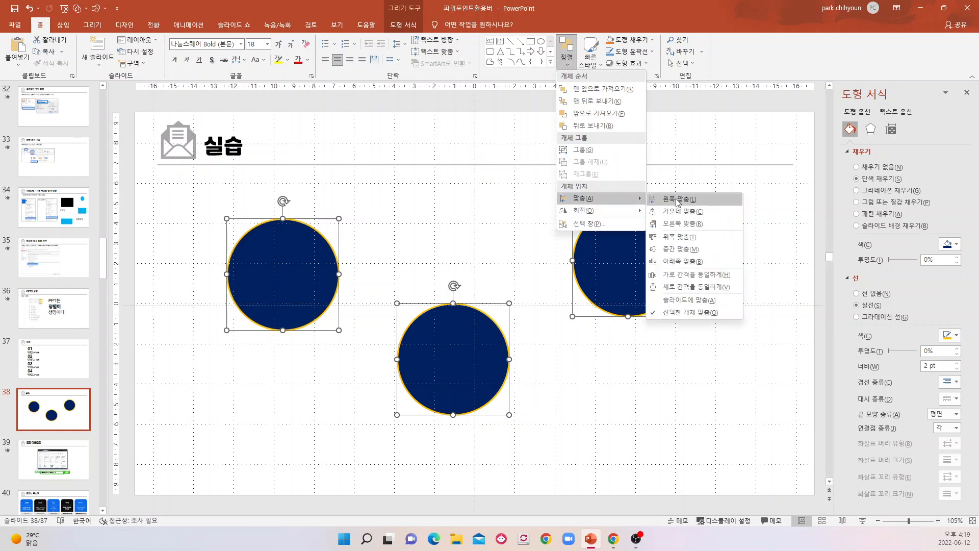
{"action": "left_click", "coordinate": [674, 249]}
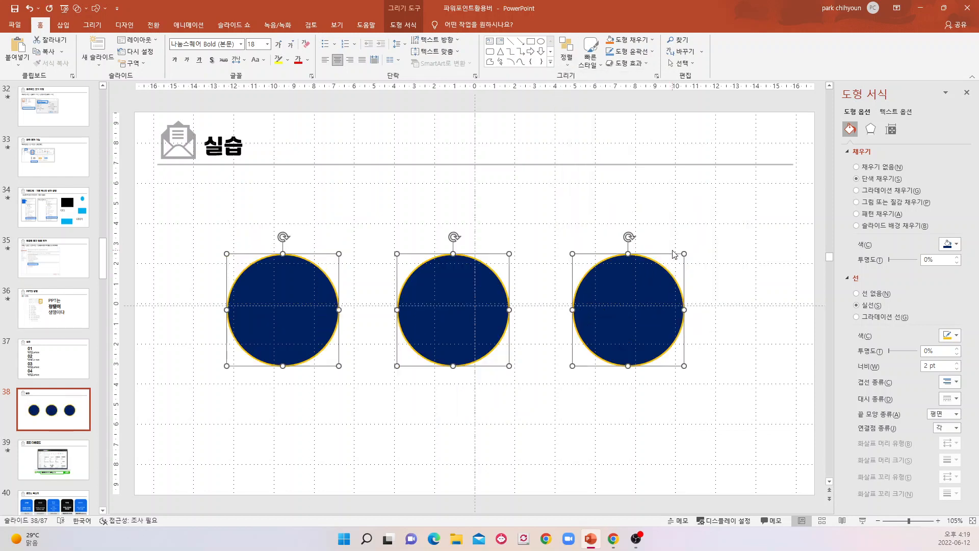
{"action": "key", "text": "ctrl+z"}
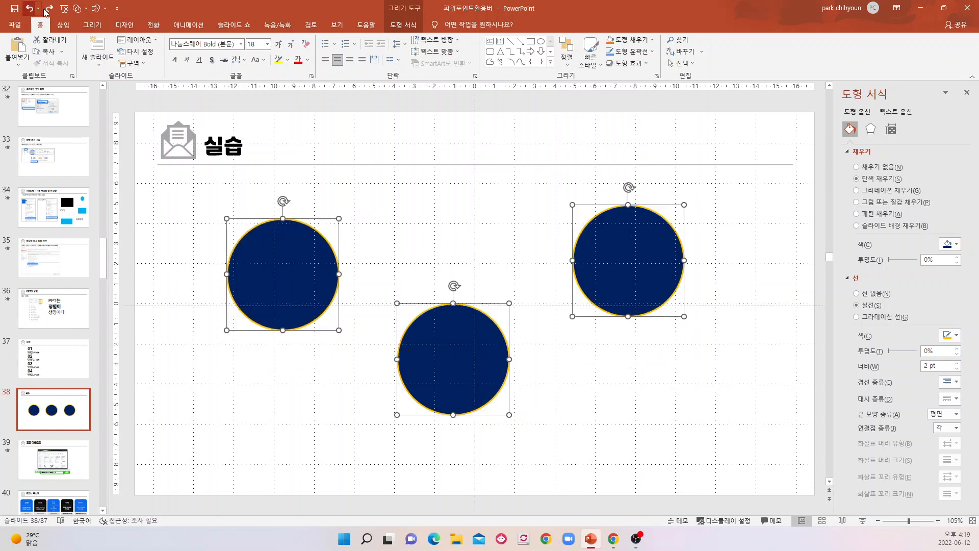
Try top alignment (위쪽 맞춤) and center alignment (가운데 맞춤) on the three circles, undoing each one.
{"action": "left_click", "coordinate": [572, 66]}
{"action": "mouse_move", "coordinate": [612, 199]}
{"action": "left_click", "coordinate": [680, 237]}
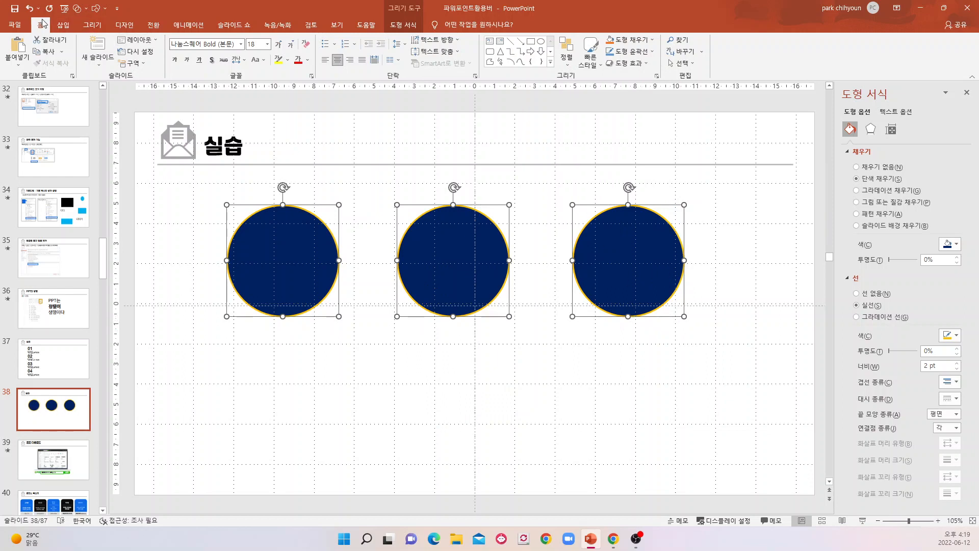
{"action": "left_click", "coordinate": [28, 9]}
{"action": "left_click", "coordinate": [567, 53]}
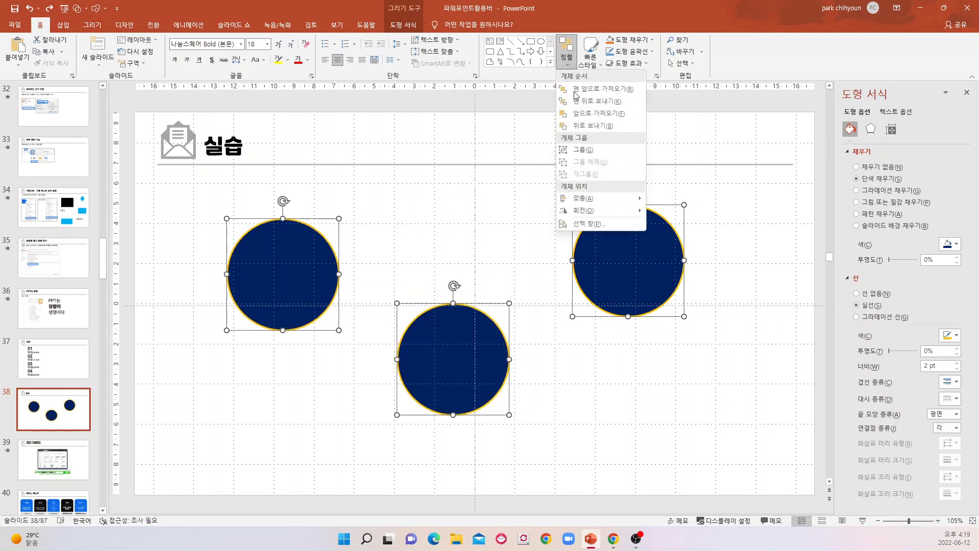
{"action": "mouse_move", "coordinate": [593, 200]}
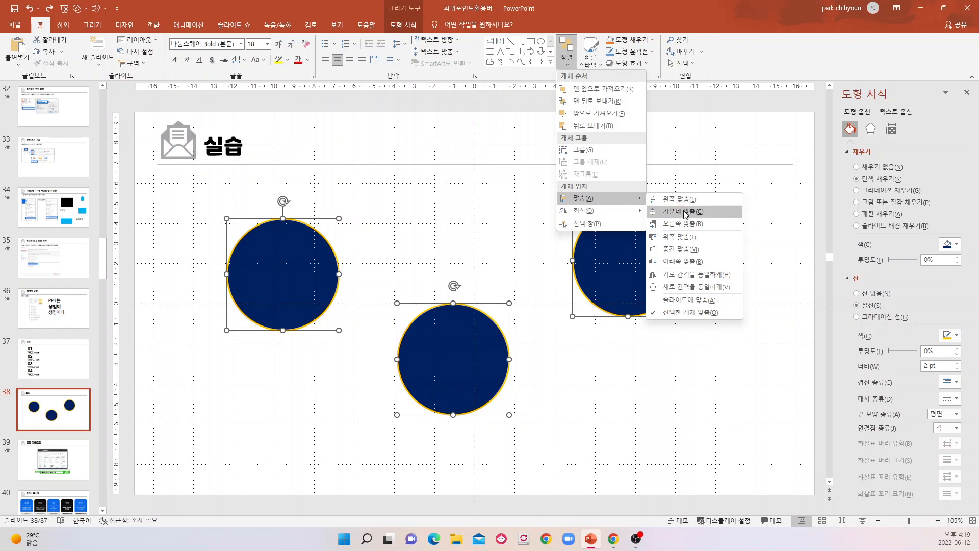
{"action": "left_click", "coordinate": [686, 211]}
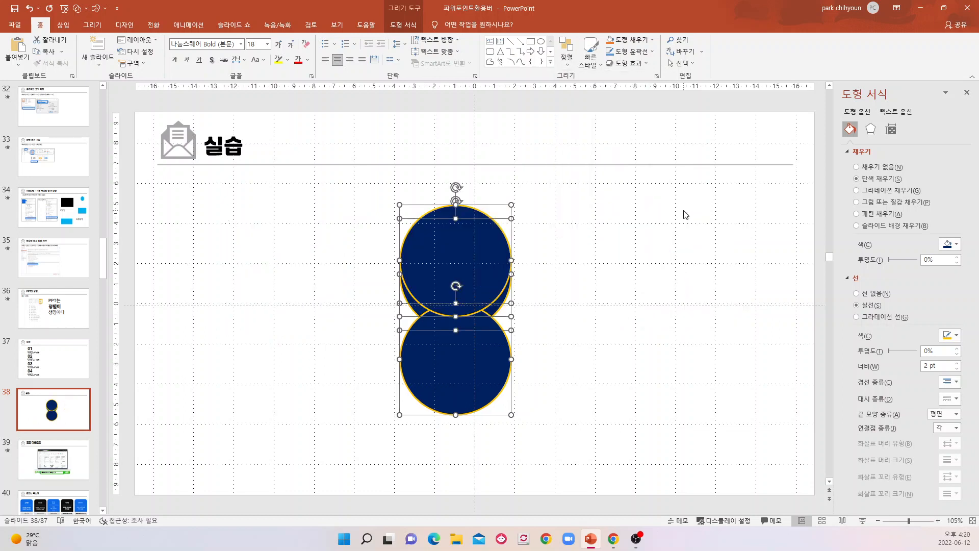
{"action": "left_click", "coordinate": [30, 10]}
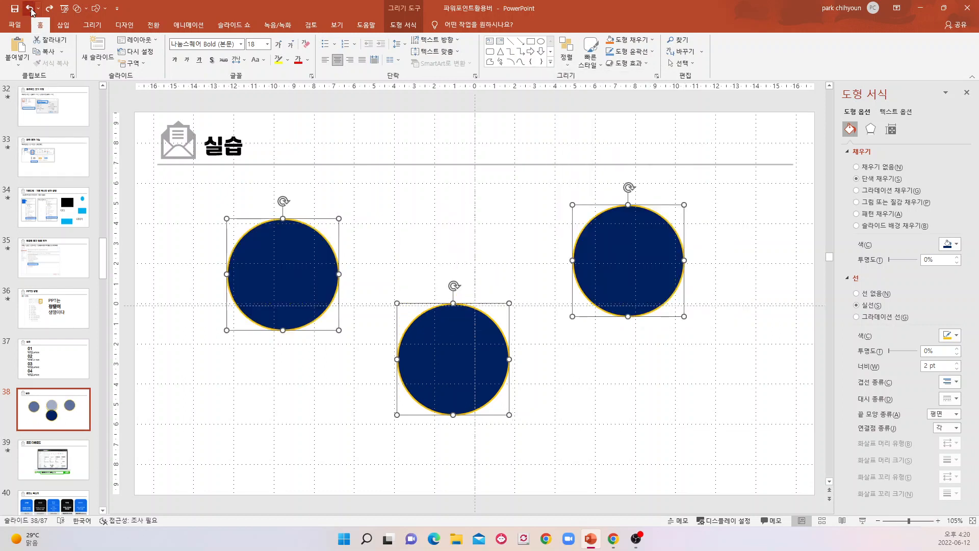
Middle-align the three circles (중간 맞춤), apply equal vertical spacing (세로 간격을 동일하게) and clear the selection.
{"action": "left_click", "coordinate": [564, 68]}
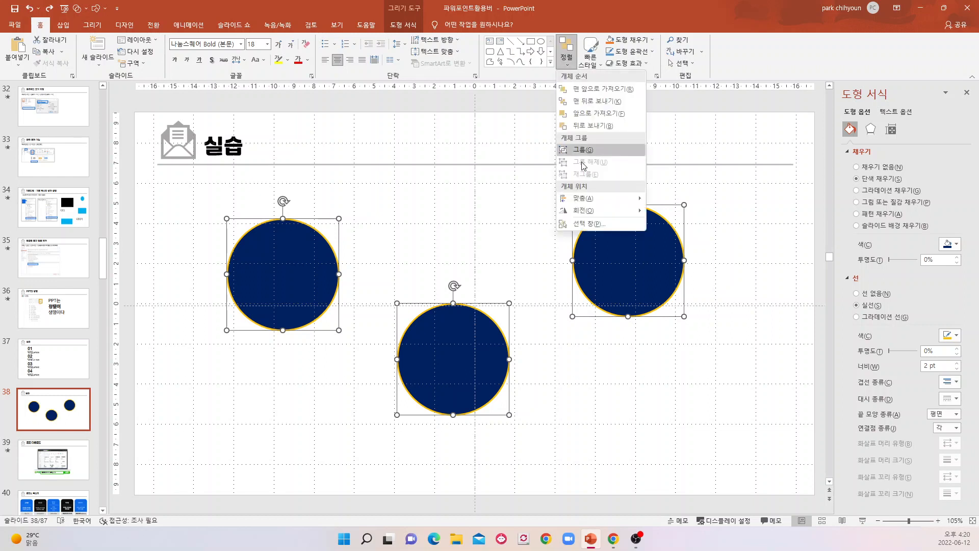
{"action": "mouse_move", "coordinate": [591, 199]}
{"action": "left_click", "coordinate": [659, 251]}
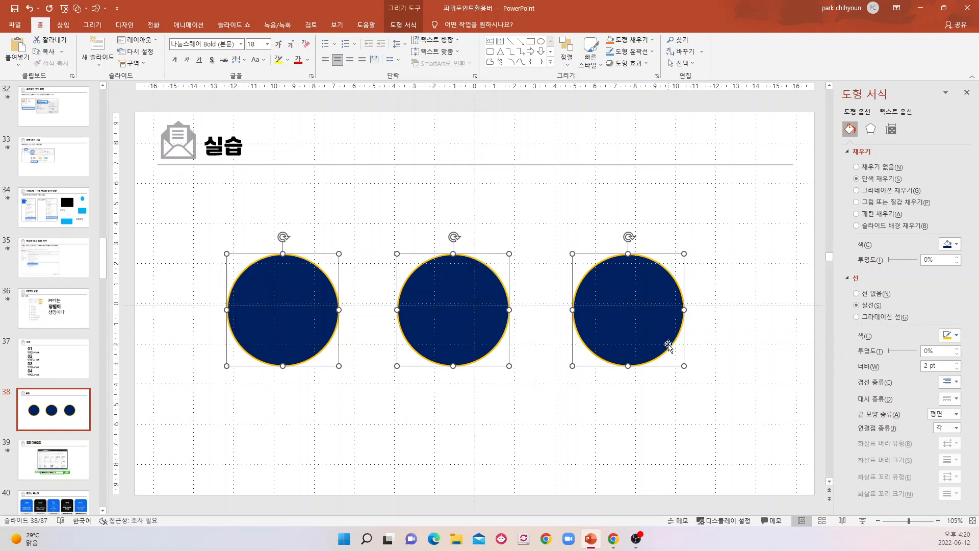
{"action": "left_click", "coordinate": [567, 65]}
{"action": "mouse_move", "coordinate": [578, 203]}
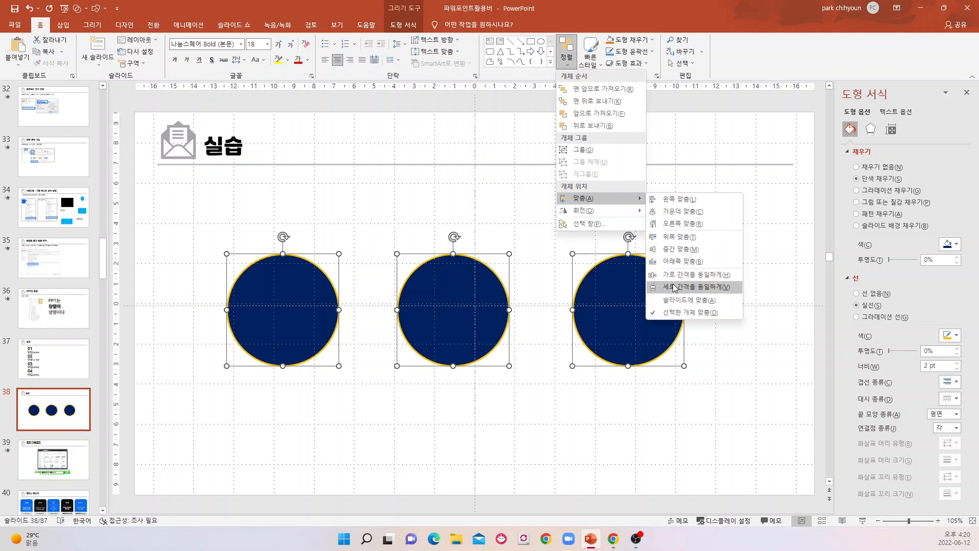
{"action": "left_click", "coordinate": [672, 287]}
{"action": "left_click", "coordinate": [540, 419]}
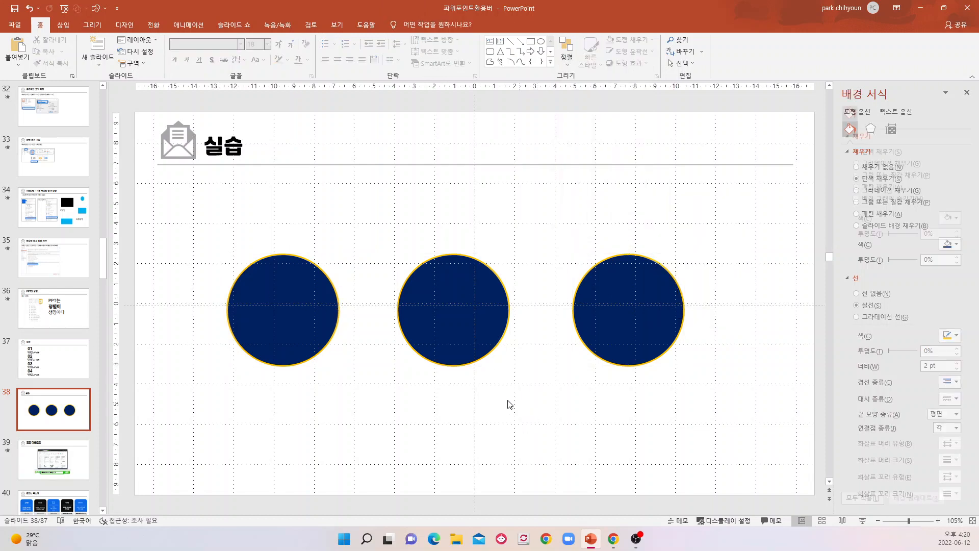
Move the left circle farther left and the middle circle up and slightly left to make the row uneven.
{"action": "left_click", "coordinate": [262, 308]}
{"action": "left_click_drag", "start_coordinate": [262, 308], "coordinate": [212, 309]}
{"action": "left_click_drag", "start_coordinate": [463, 295], "coordinate": [452, 249]}
{"action": "left_click", "coordinate": [522, 424]}
Middle-align all three circles (중간 맞춤) and distribute them evenly in the horizontal direction (가로 간격을 동일하게).
{"action": "left_click_drag", "start_coordinate": [137, 171], "coordinate": [771, 444]}
{"action": "left_click", "coordinate": [566, 53]}
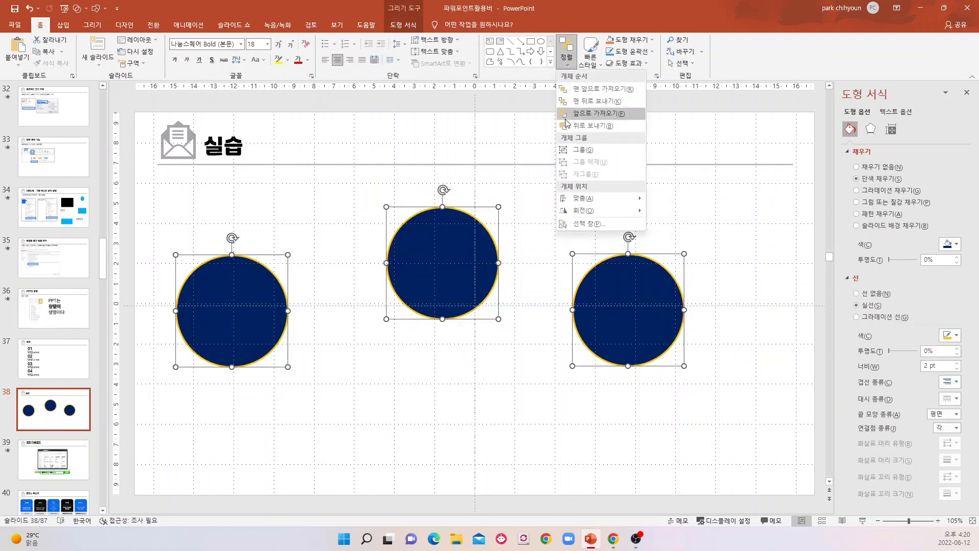
{"action": "mouse_move", "coordinate": [612, 198]}
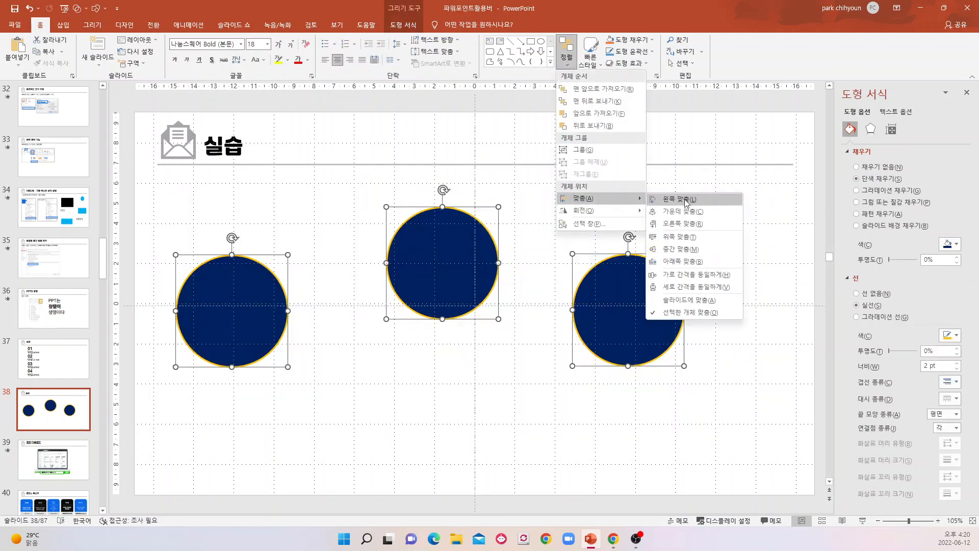
{"action": "left_click", "coordinate": [678, 249]}
{"action": "left_click", "coordinate": [569, 67]}
{"action": "mouse_move", "coordinate": [590, 202]}
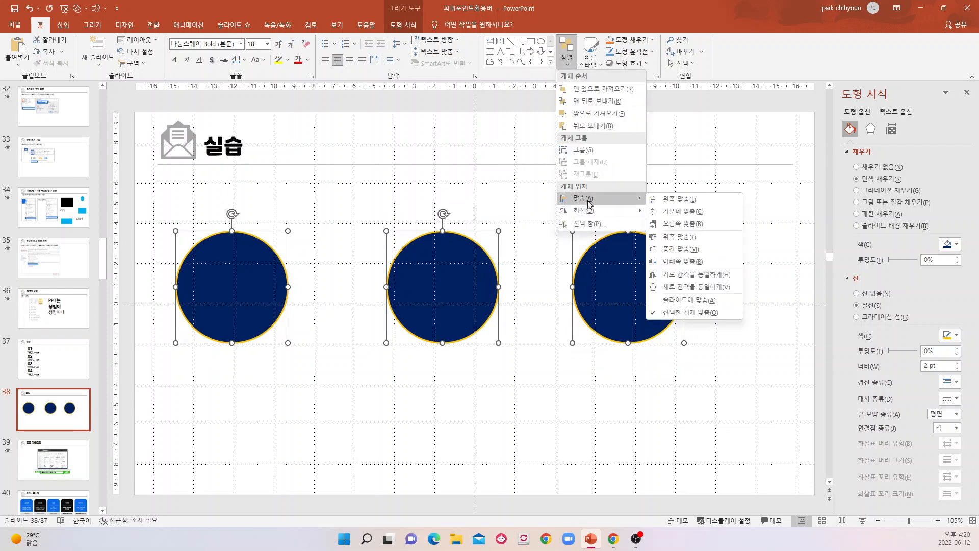
{"action": "left_click", "coordinate": [677, 276]}
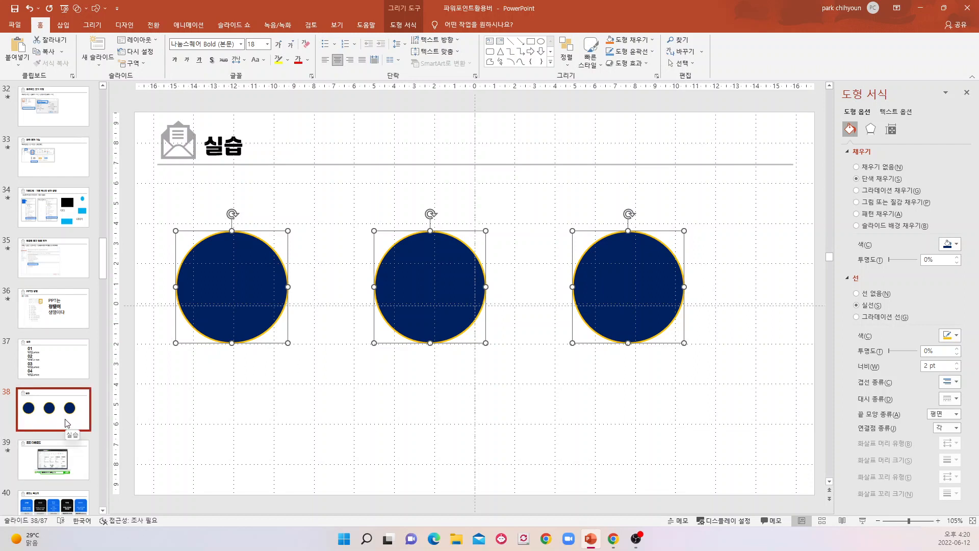
View slide 39 on downloading fonts (폰트 다운로드) and slide 40 on font styles (폰트는 목소리).
{"action": "scroll", "coordinate": [66, 422], "scroll_direction": "down", "scroll_amount": 1}
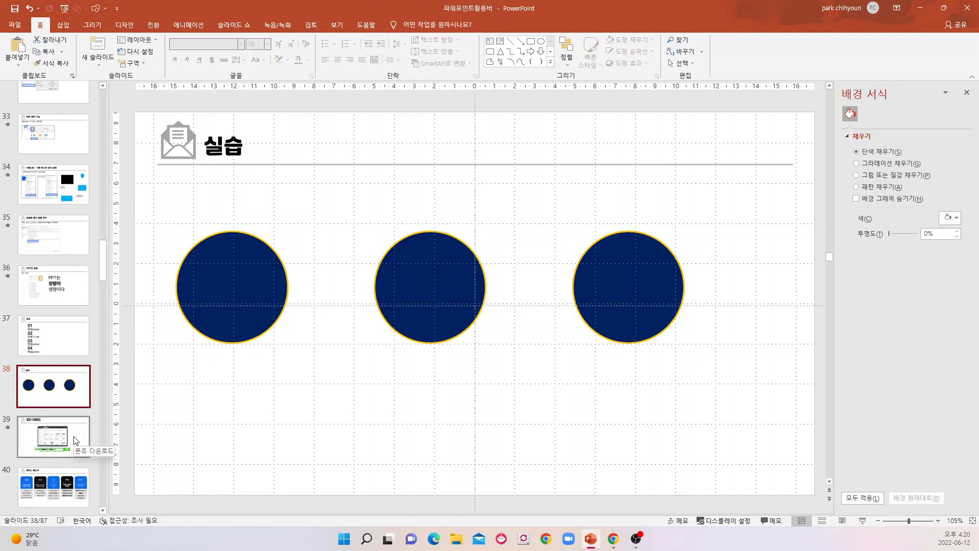
{"action": "left_click", "coordinate": [75, 441]}
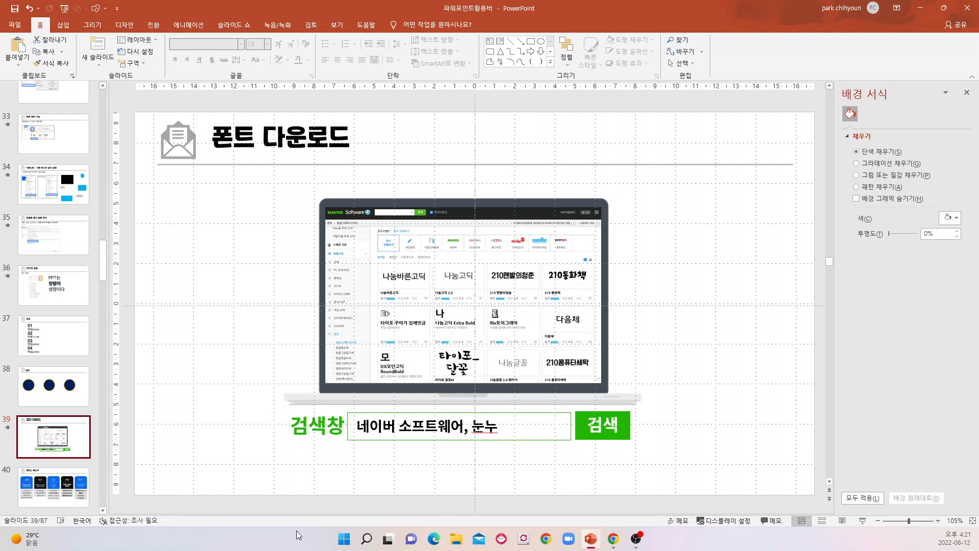
{"action": "scroll", "coordinate": [86, 454], "scroll_direction": "down", "scroll_amount": 1}
{"action": "left_click", "coordinate": [85, 454]}
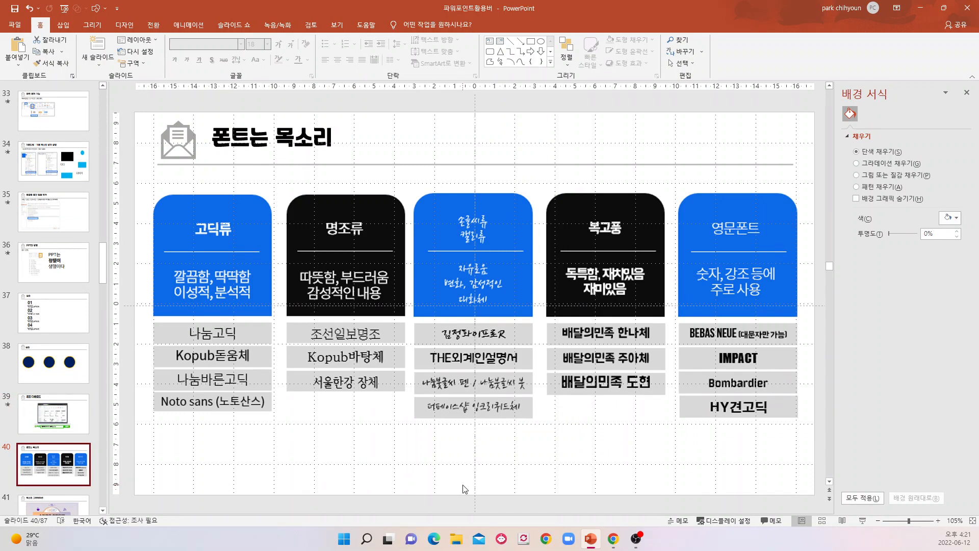
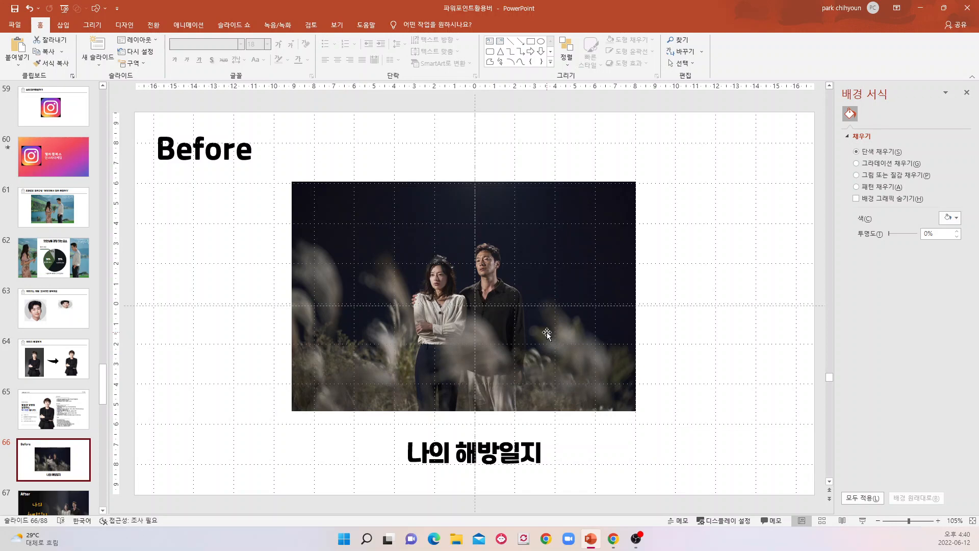
View the After version of the 나의 해방일지 design on slide 67.
{"action": "scroll", "coordinate": [605, 305], "scroll_direction": "down", "scroll_amount": 1}
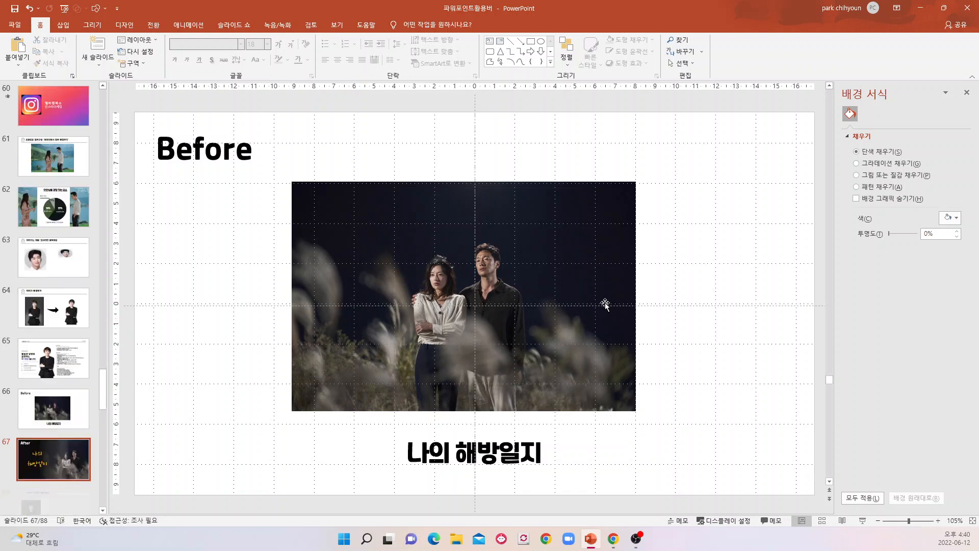
{"action": "scroll", "coordinate": [605, 304], "scroll_direction": "down", "scroll_amount": 1}
{"action": "left_click", "coordinate": [64, 409]}
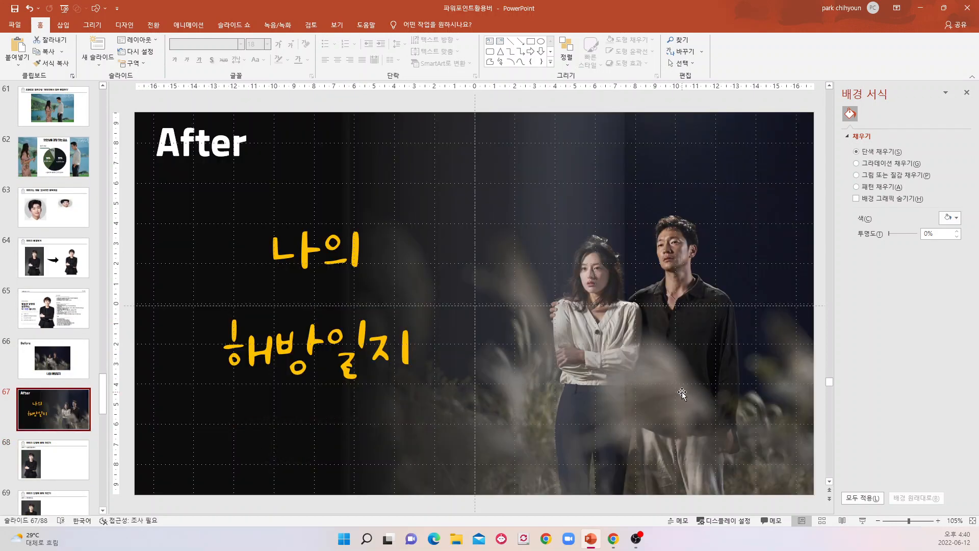
On the Before slide 66, move the 나의 해방일지 caption up and slightly left so it sits close beneath the photo.
{"action": "key", "text": "Up"}
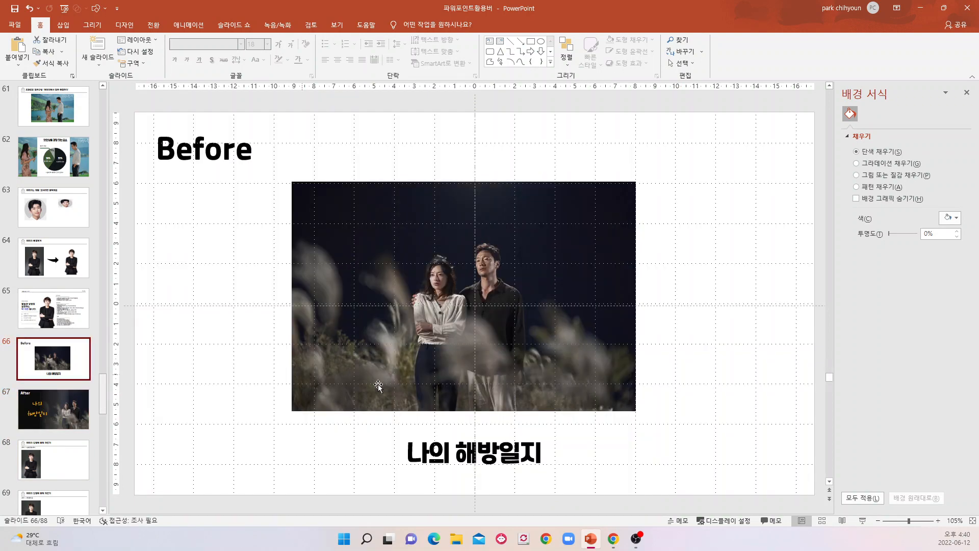
{"action": "left_click", "coordinate": [499, 451]}
{"action": "left_click_drag", "start_coordinate": [493, 440], "coordinate": [483, 425]}
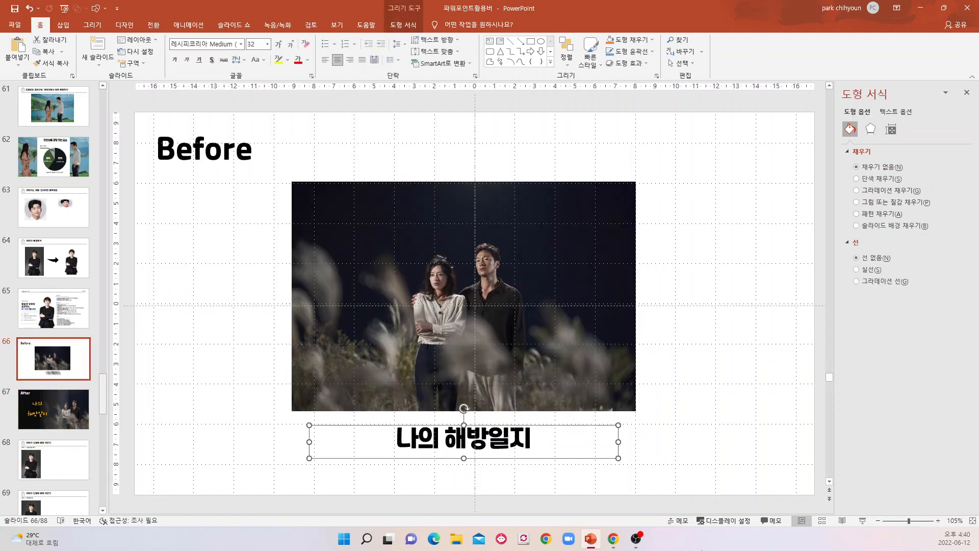
Compare the Before slide 66 with the After slide 67, checking the photo, the caption and the gradient overlay.
{"action": "left_click", "coordinate": [37, 416]}
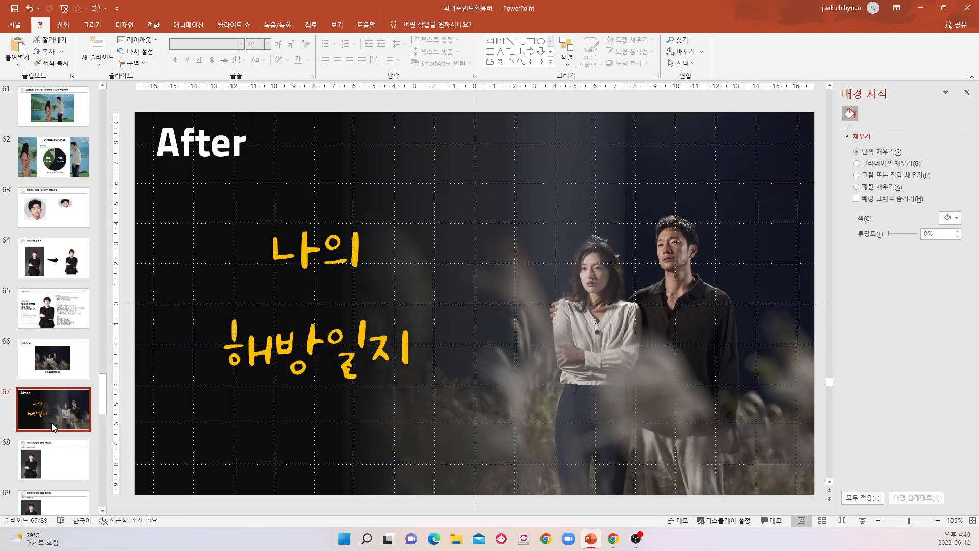
{"action": "left_click", "coordinate": [51, 360]}
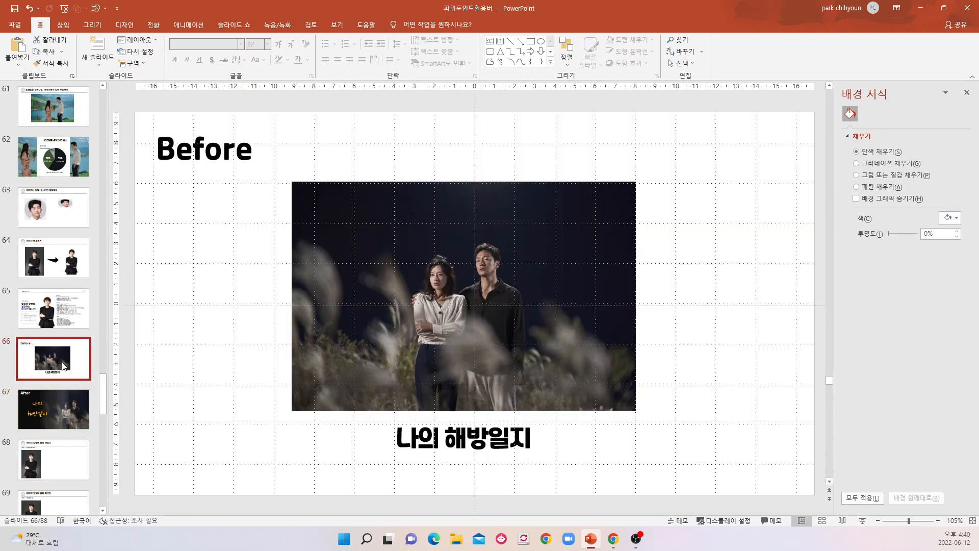
{"action": "left_click", "coordinate": [574, 276]}
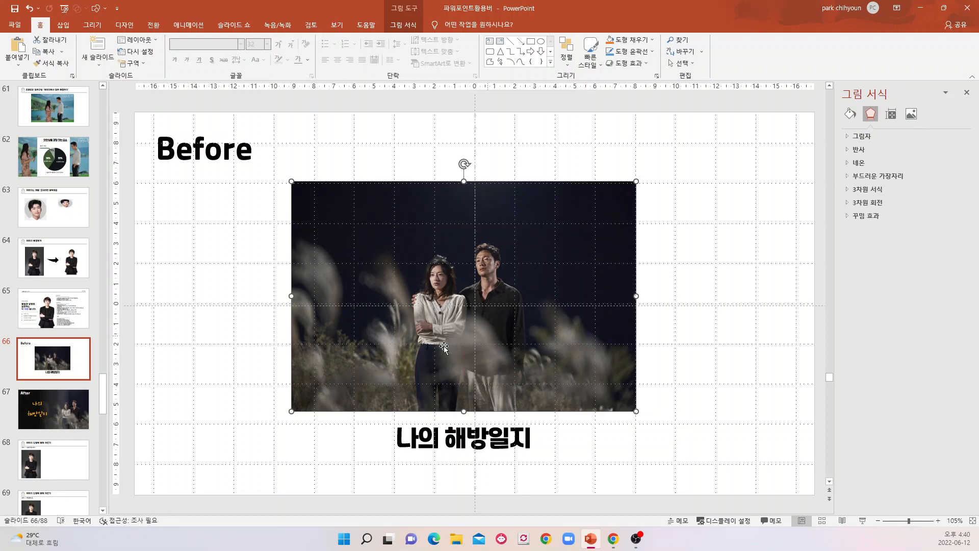
{"action": "left_click", "coordinate": [66, 427]}
{"action": "left_click", "coordinate": [496, 274]}
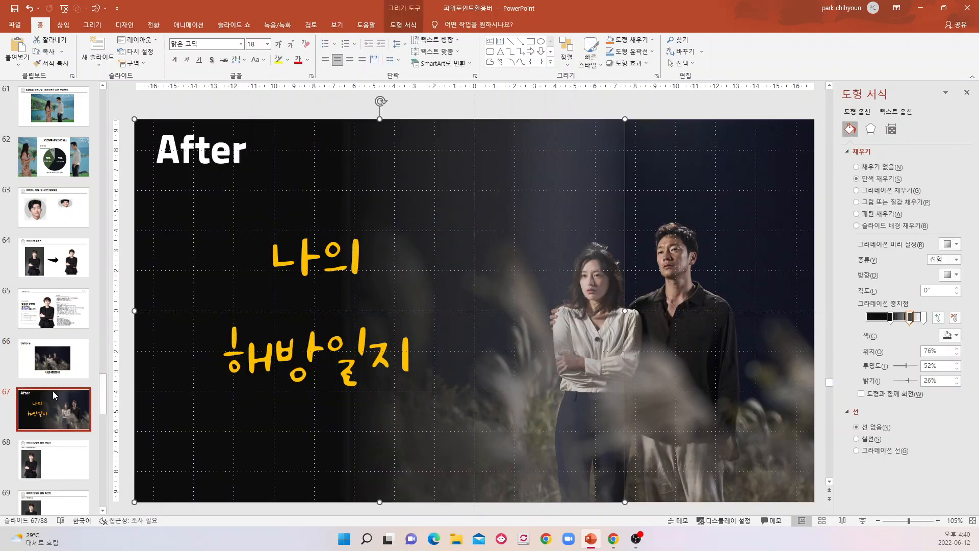
{"action": "left_click", "coordinate": [56, 365]}
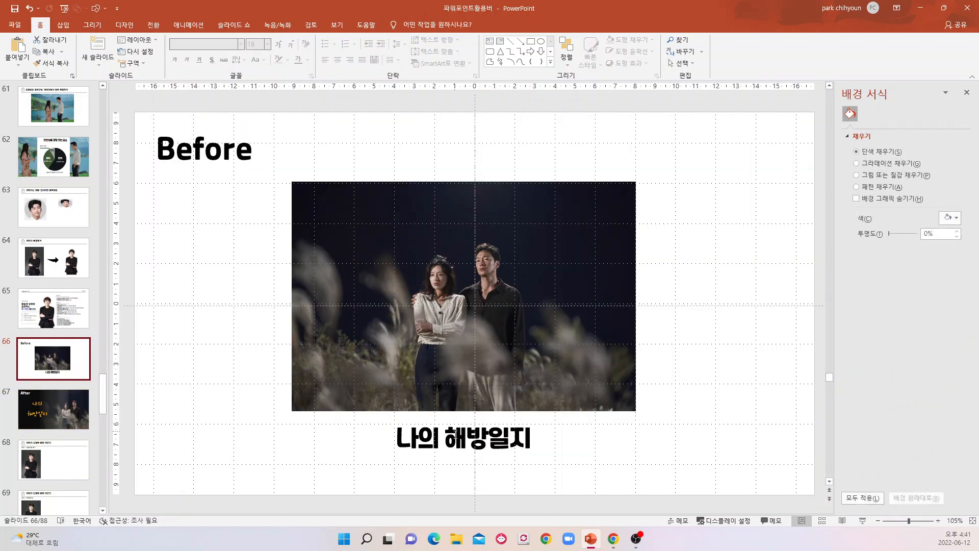
{"action": "left_click", "coordinate": [453, 430]}
{"action": "left_click", "coordinate": [32, 414]}
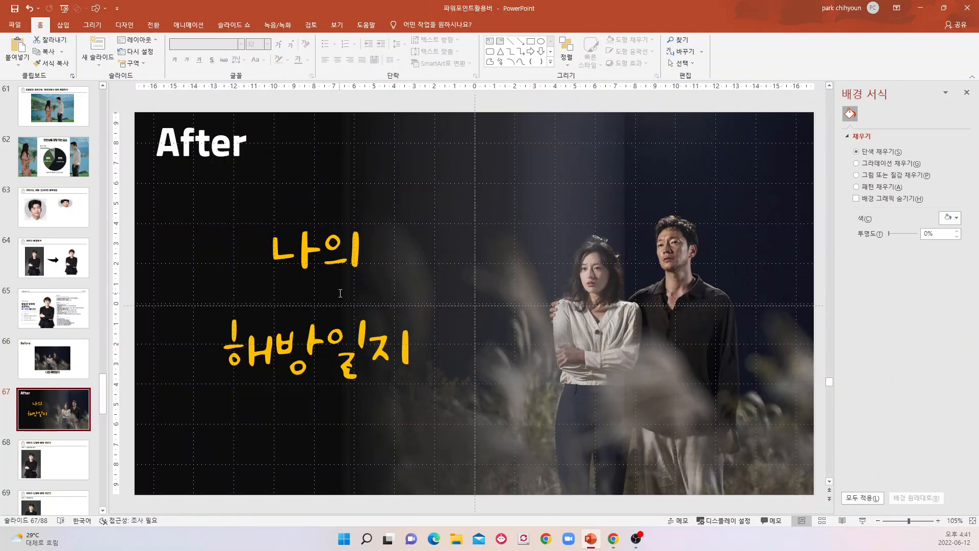
Move the black gradient overlay on slide 67 left off the photo, and return it to its original place over the photo.
{"action": "left_click", "coordinate": [569, 289]}
{"action": "left_click_drag", "start_coordinate": [584, 284], "coordinate": [374, 291]}
{"action": "mouse_move", "coordinate": [660, 272]}
{"action": "left_mouse_down"}
{"action": "mouse_move", "coordinate": [653, 292]}
{"action": "mouse_move", "coordinate": [662, 272]}
{"action": "left_mouse_up"}
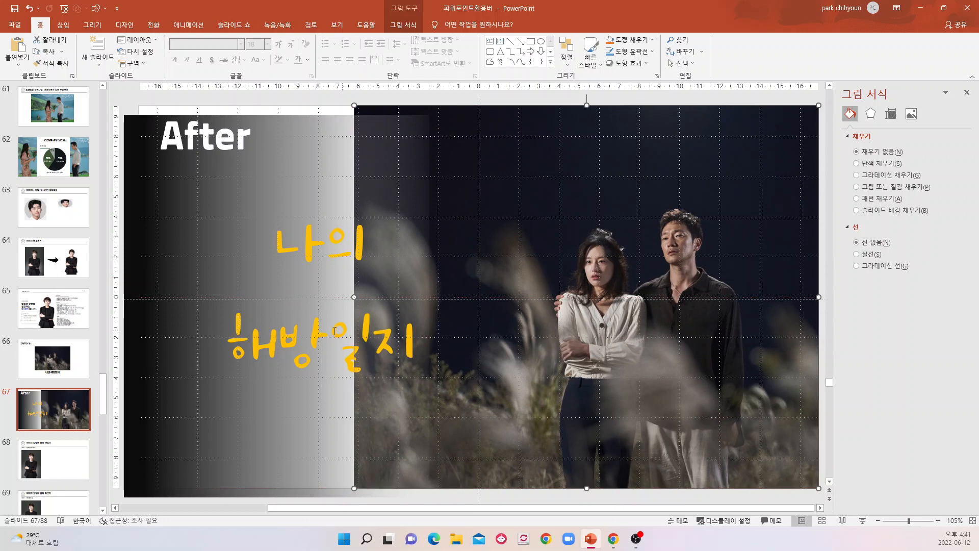
{"action": "left_click", "coordinate": [150, 367]}
{"action": "left_click_drag", "start_coordinate": [167, 376], "coordinate": [343, 368]}
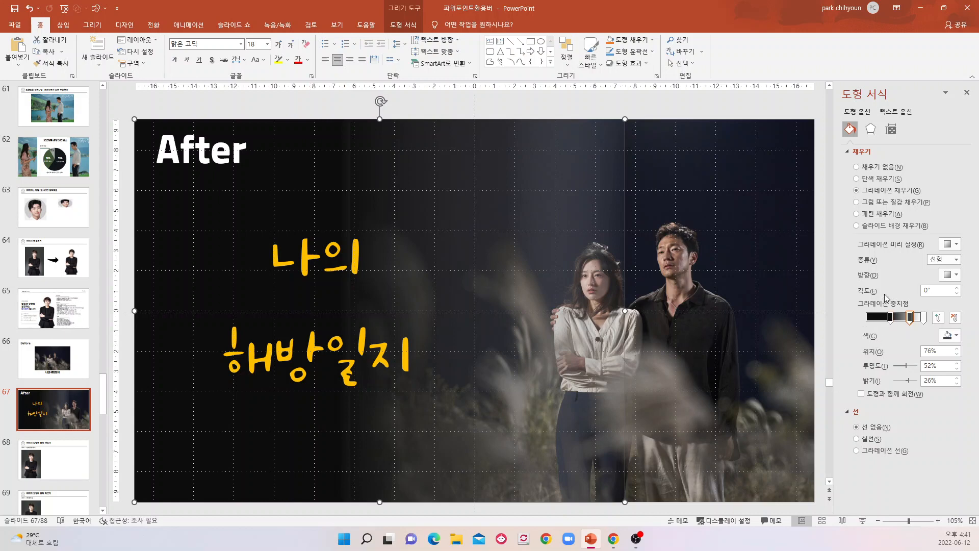
Try 0% transparency on the overlay's last gradient stop at position 100%, and set it back to 100% transparency.
{"action": "left_click", "coordinate": [924, 317]}
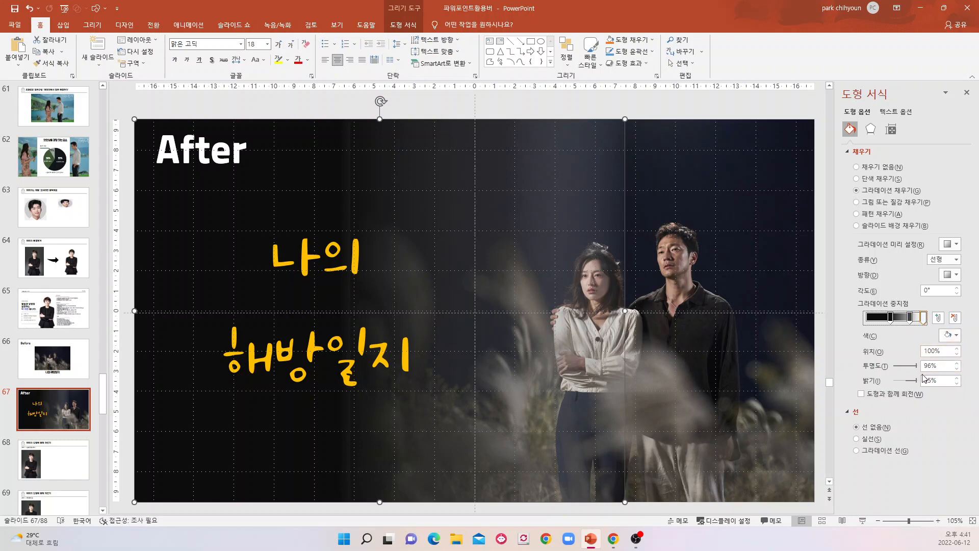
{"action": "left_click", "coordinate": [957, 364]}
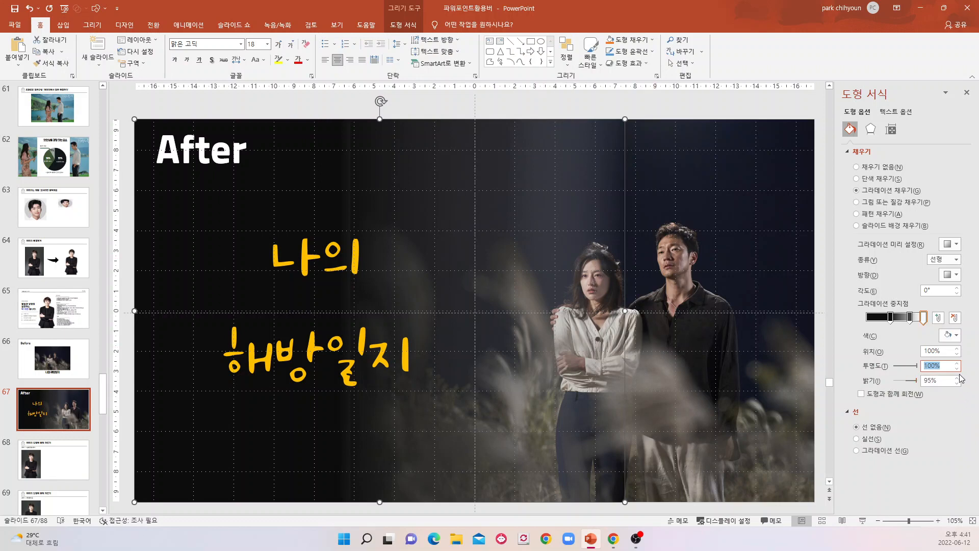
{"action": "type", "text": "0"}
{"action": "key", "text": "Return"}
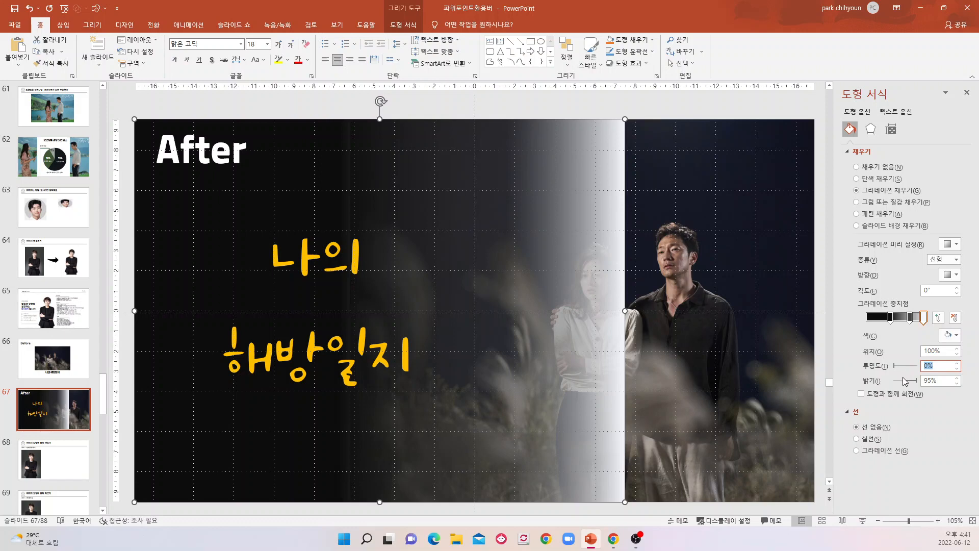
{"action": "type", "text": "100"}
{"action": "key", "text": "Return"}
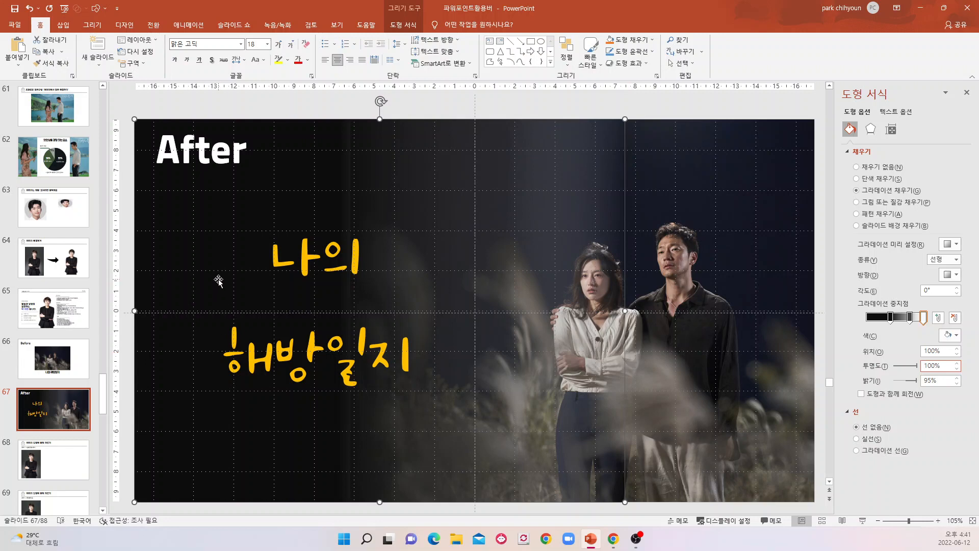
Try 100% transparency on the overlay's gradient stop at position 42%, and set it back to 0%.
{"action": "left_click", "coordinate": [891, 317]}
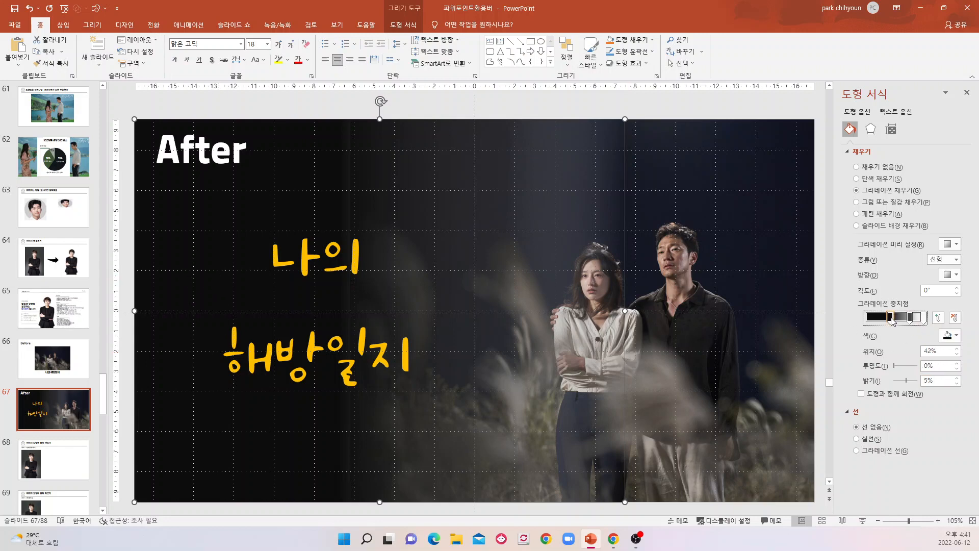
{"action": "left_click_drag", "start_coordinate": [938, 366], "coordinate": [914, 368]}
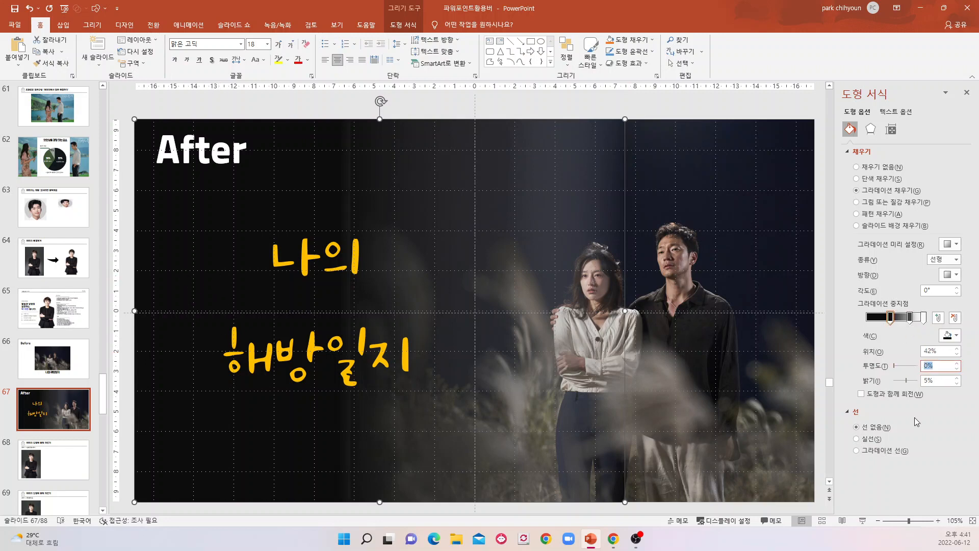
{"action": "type", "text": "100"}
{"action": "key", "text": "Return"}
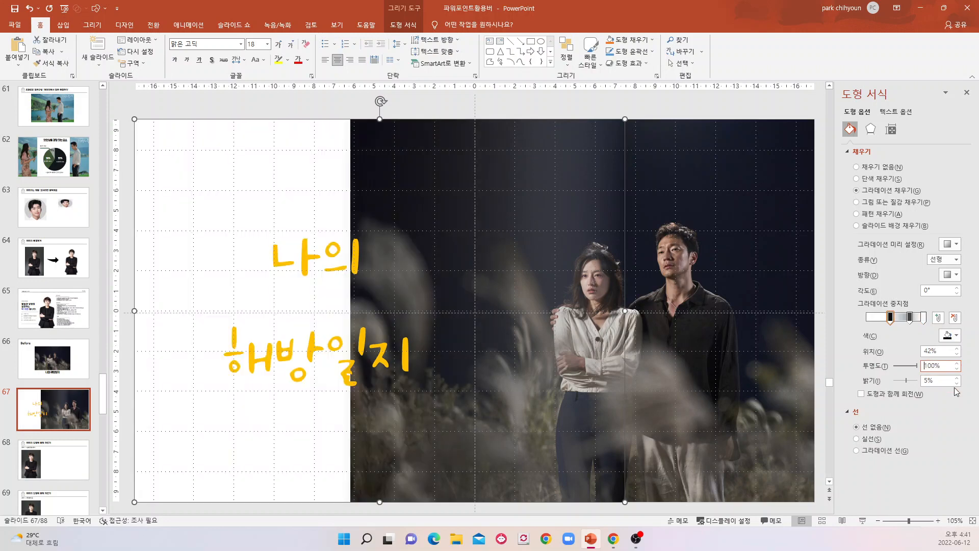
{"action": "left_click_drag", "start_coordinate": [942, 366], "coordinate": [895, 372]}
{"action": "type", "text": "0"}
{"action": "key", "text": "Return"}
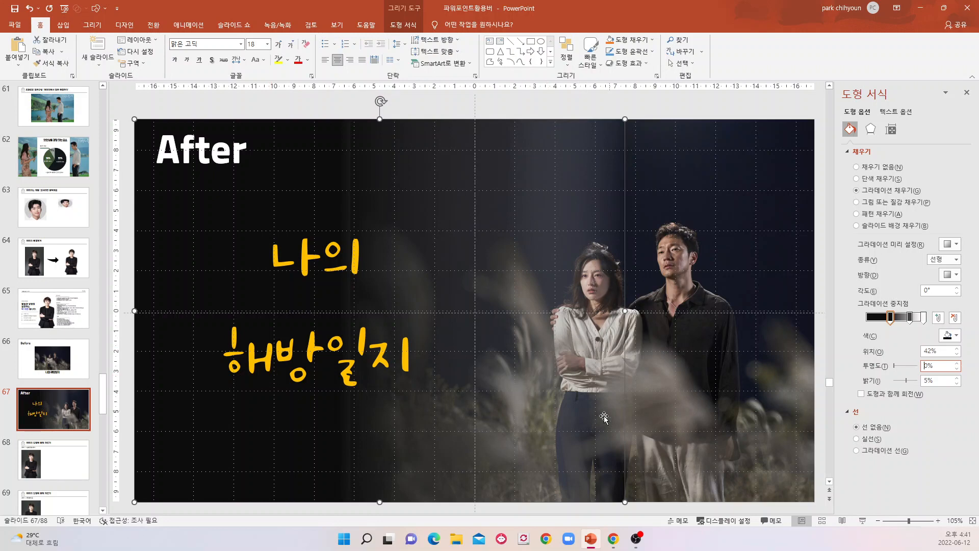
Narrow the gradient overlay from its right edge to test the fade, and widen it again so it ends between the two people.
{"action": "left_click", "coordinate": [522, 317]}
{"action": "left_click_drag", "start_coordinate": [626, 311], "coordinate": [525, 311]}
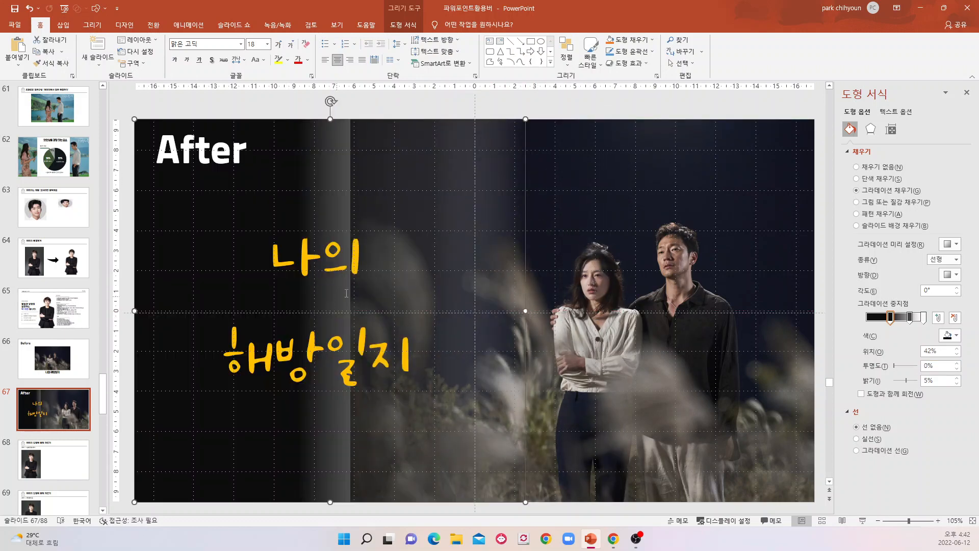
{"action": "left_click_drag", "start_coordinate": [524, 312], "coordinate": [649, 298]}
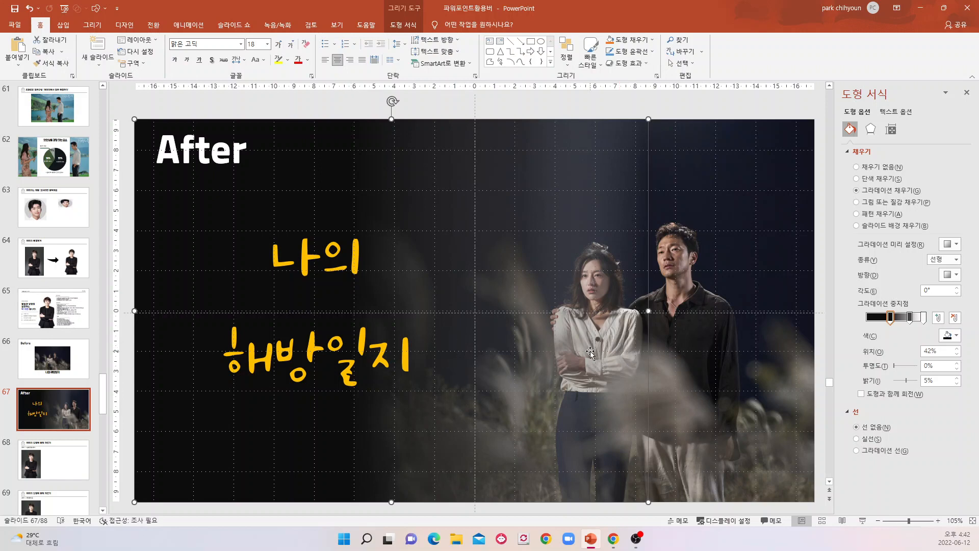
Switch back and forth between slides 66 and 67 to compare the plain layout with the gradient-blended design.
{"action": "left_click", "coordinate": [53, 359]}
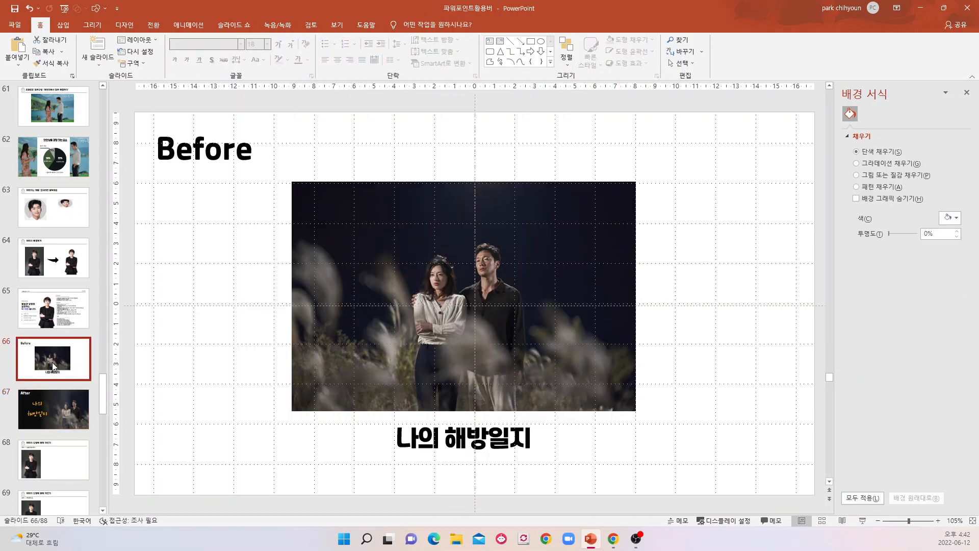
{"action": "left_click", "coordinate": [47, 414]}
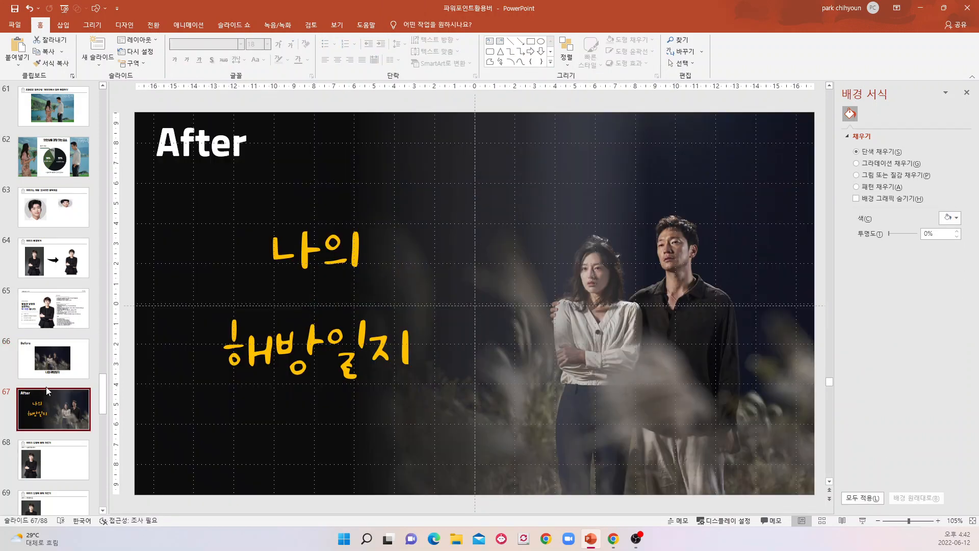
{"action": "left_click", "coordinate": [55, 369]}
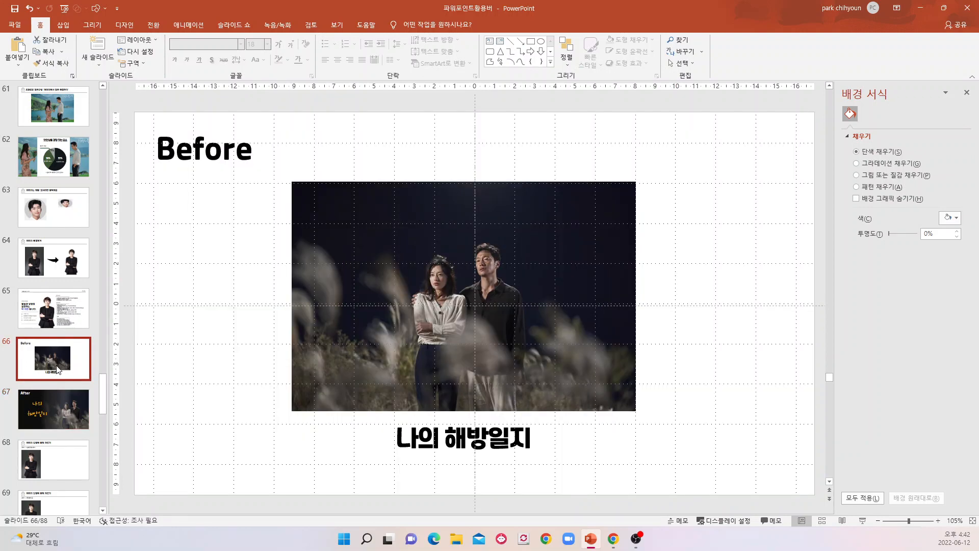
{"action": "left_click", "coordinate": [61, 422]}
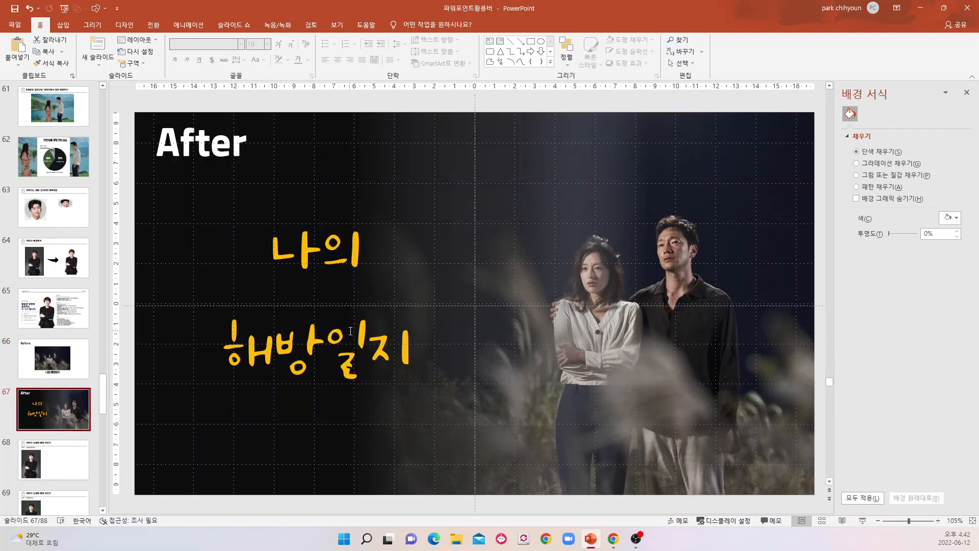
{"action": "left_click", "coordinate": [51, 365]}
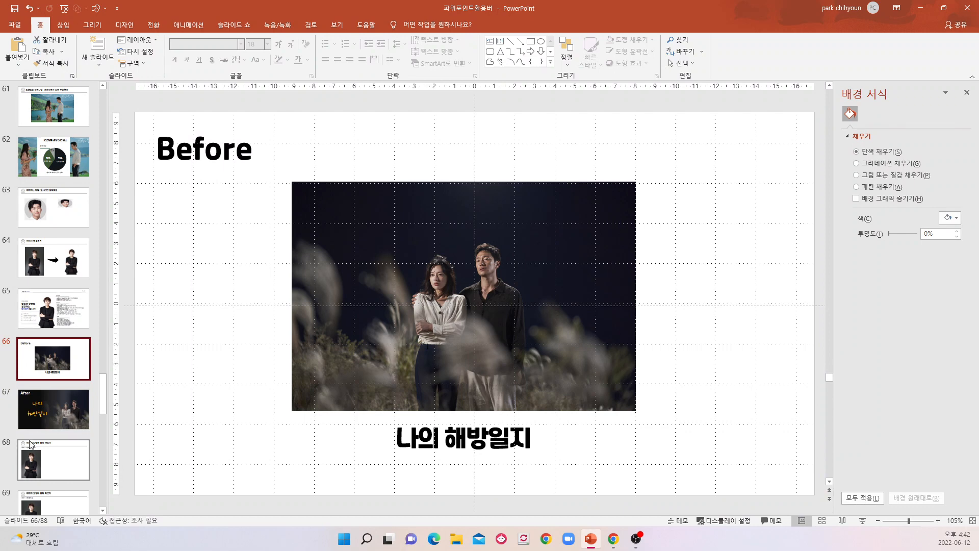
{"action": "left_click", "coordinate": [66, 416]}
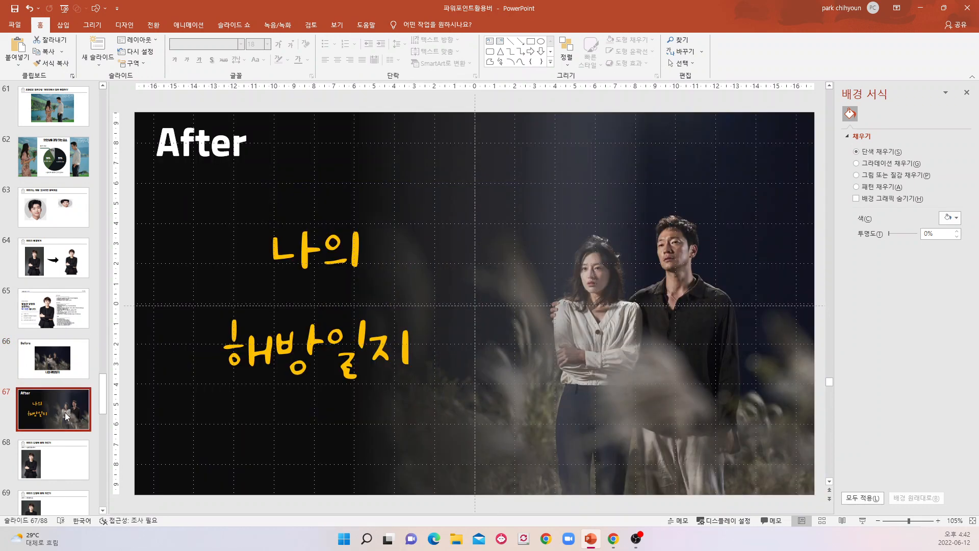
Open slide 68 on cropping images to a shape (이미지 도형에 맞춰 자르기) and move the portrait photo to the slide's middle.
{"action": "scroll", "coordinate": [66, 416], "scroll_direction": "down", "scroll_amount": 1}
{"action": "left_click", "coordinate": [69, 411]}
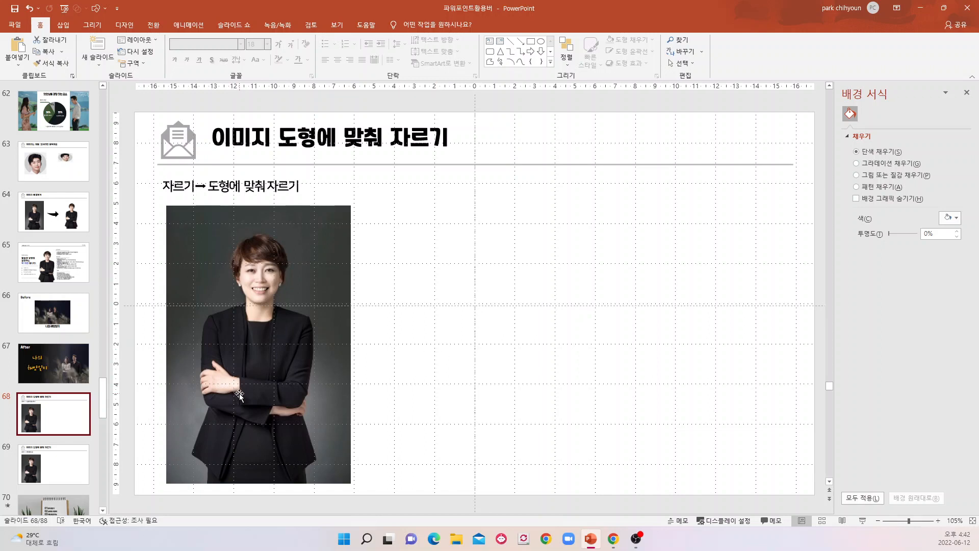
{"action": "left_click", "coordinate": [279, 351]}
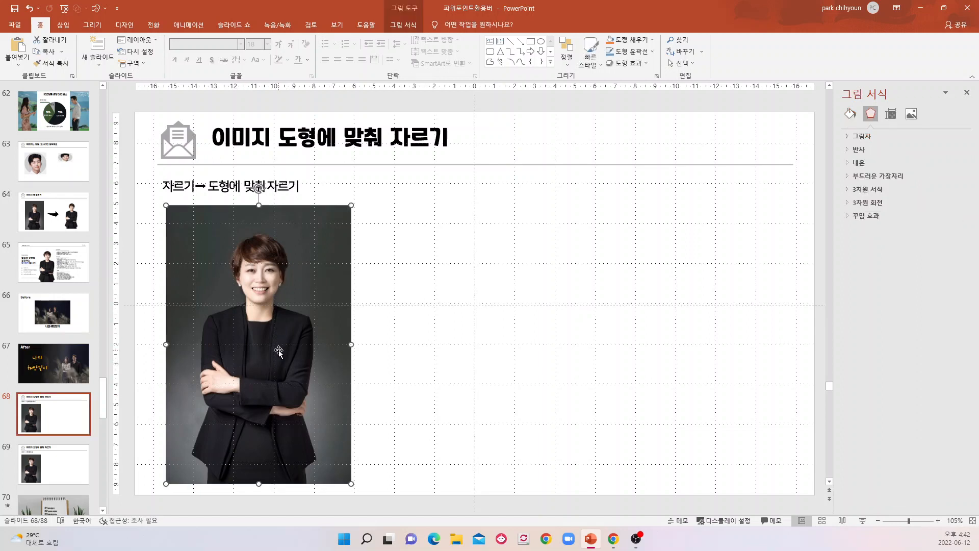
{"action": "left_click_drag", "start_coordinate": [273, 349], "coordinate": [466, 327]}
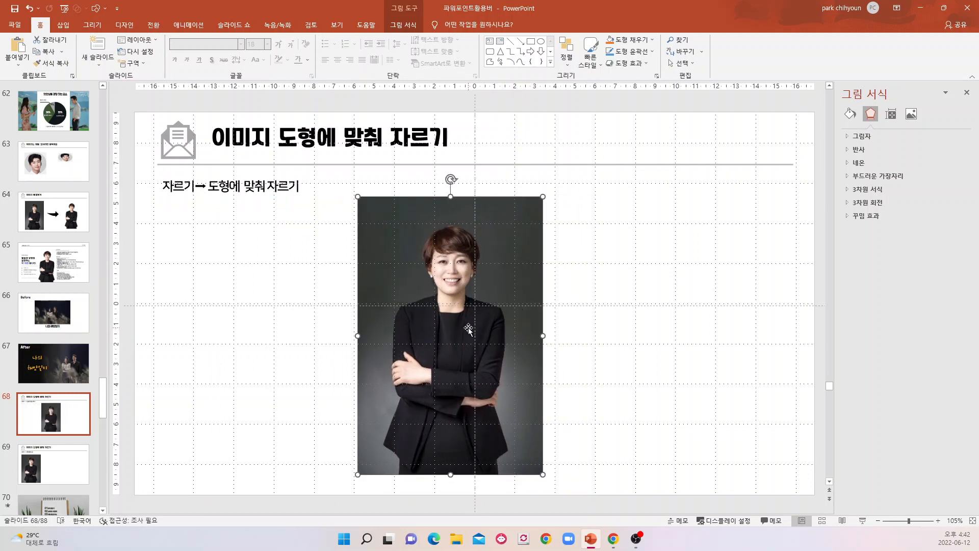
Crop the portrait photo from its bottom and right edges to 11.23 cm high and 7.87 cm wide, and apply the crop.
{"action": "double_click", "coordinate": [468, 328]}
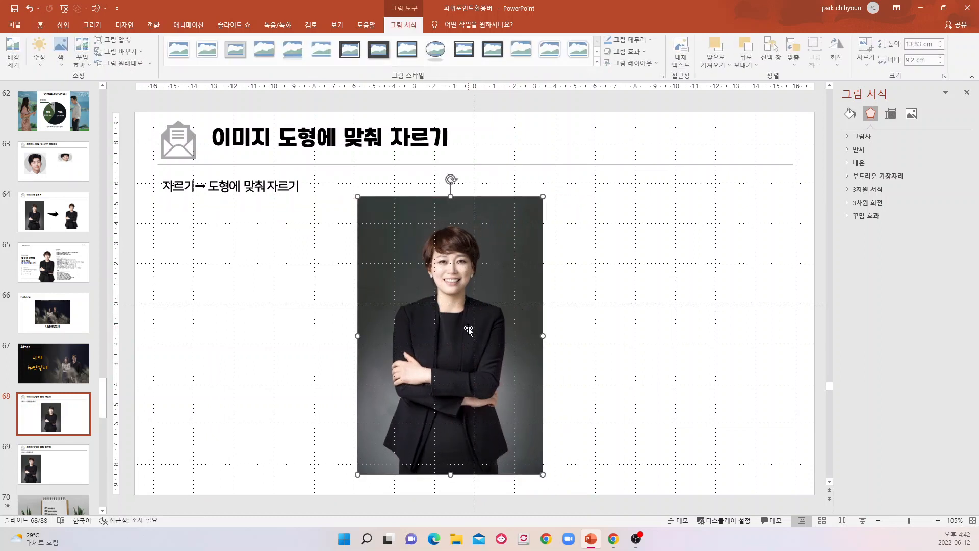
{"action": "left_click", "coordinate": [867, 65]}
{"action": "left_click", "coordinate": [872, 77]}
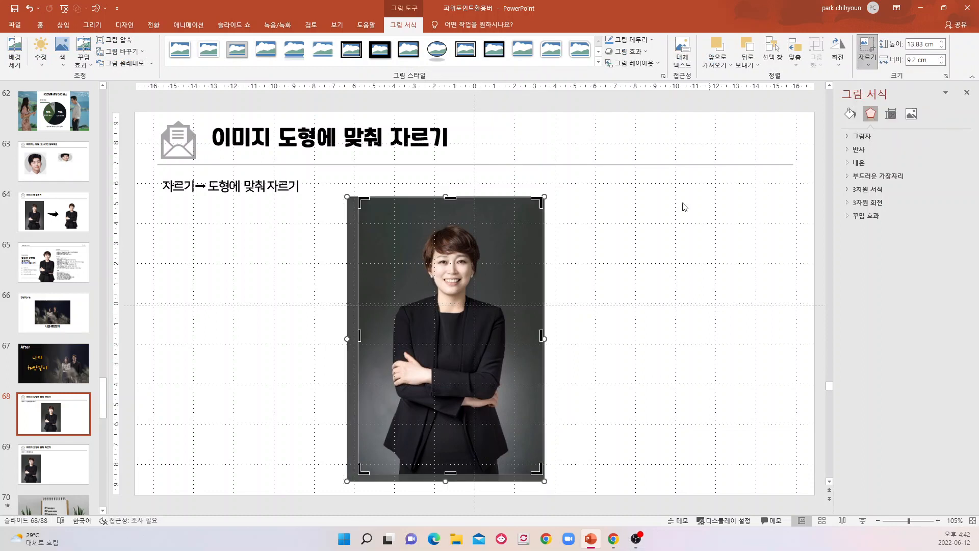
{"action": "left_click_drag", "start_coordinate": [449, 475], "coordinate": [449, 421]}
{"action": "left_click_drag", "start_coordinate": [542, 308], "coordinate": [512, 309]}
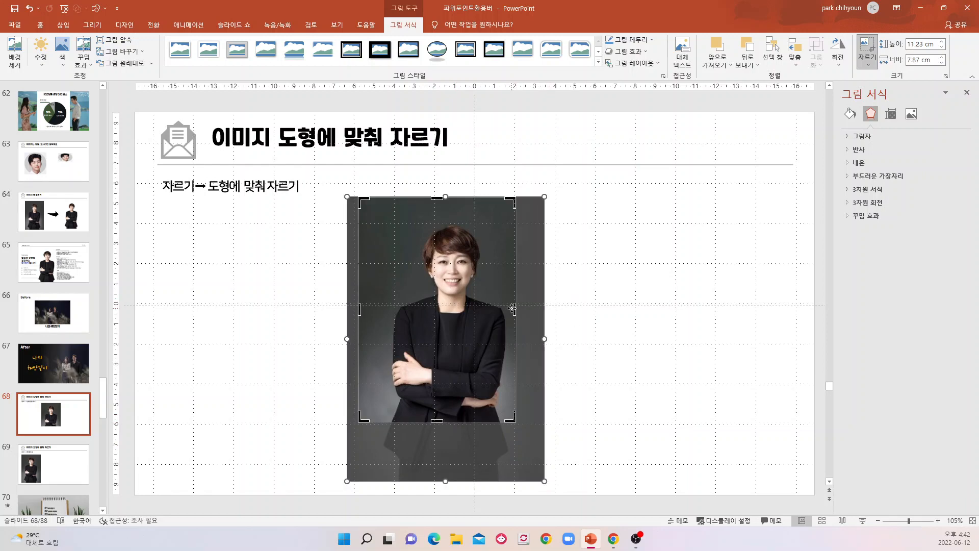
{"action": "left_click", "coordinate": [641, 290]}
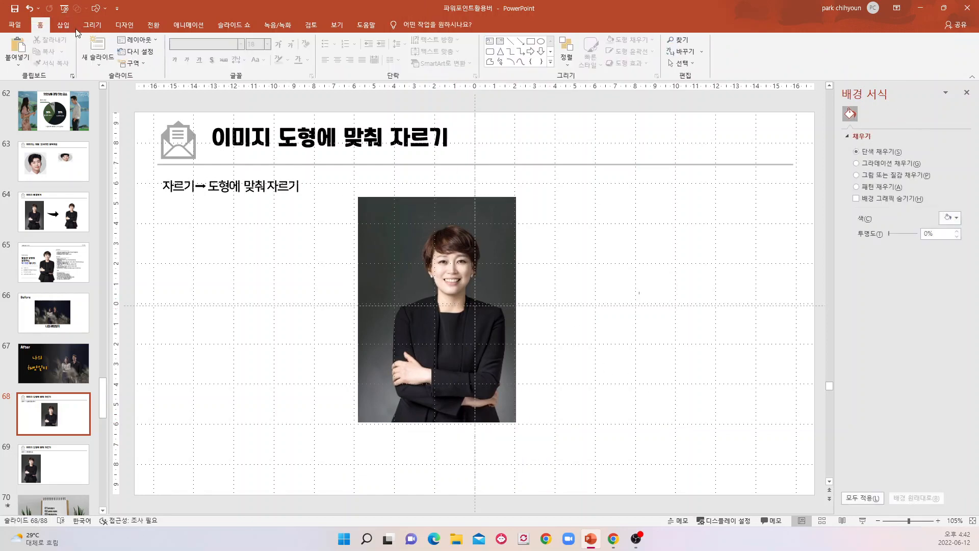
Undo the bottom and right crops of the portrait photo and reselect the photo.
{"action": "left_click", "coordinate": [396, 291]}
{"action": "left_click", "coordinate": [30, 8]}
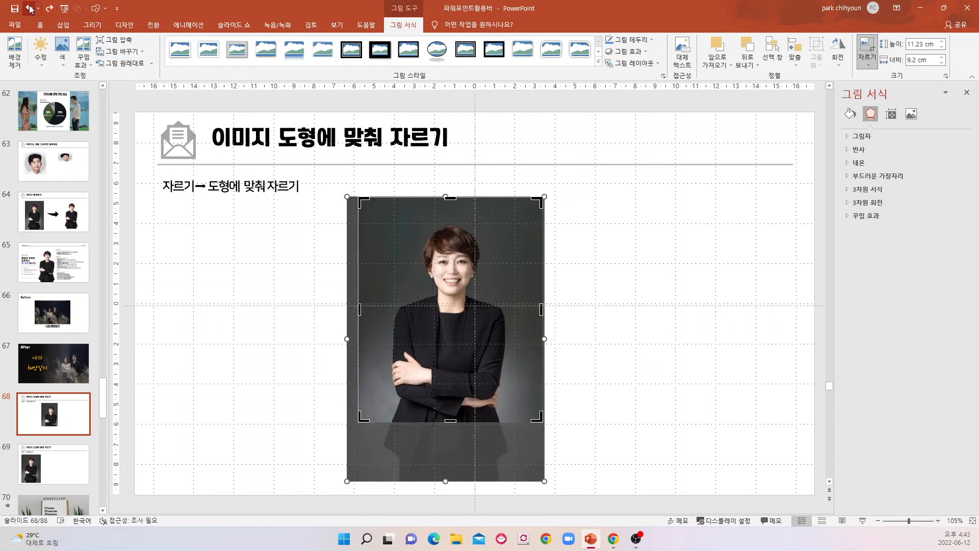
{"action": "left_click", "coordinate": [30, 8]}
{"action": "left_click", "coordinate": [665, 355]}
{"action": "left_click", "coordinate": [464, 291]}
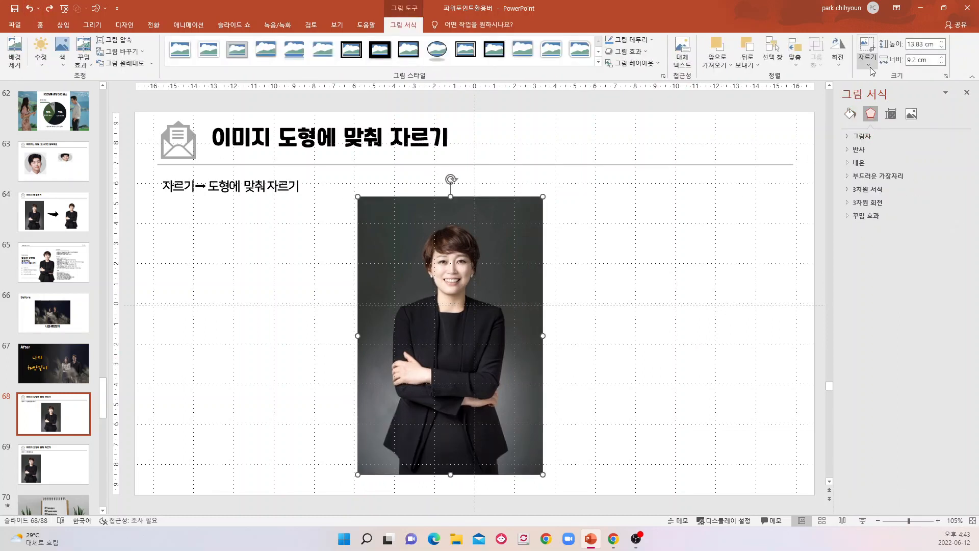
Try cropping the portrait photo to a regular pentagon and change the crop shape to a teardrop.
{"action": "left_click", "coordinate": [866, 63]}
{"action": "mouse_move", "coordinate": [867, 90]}
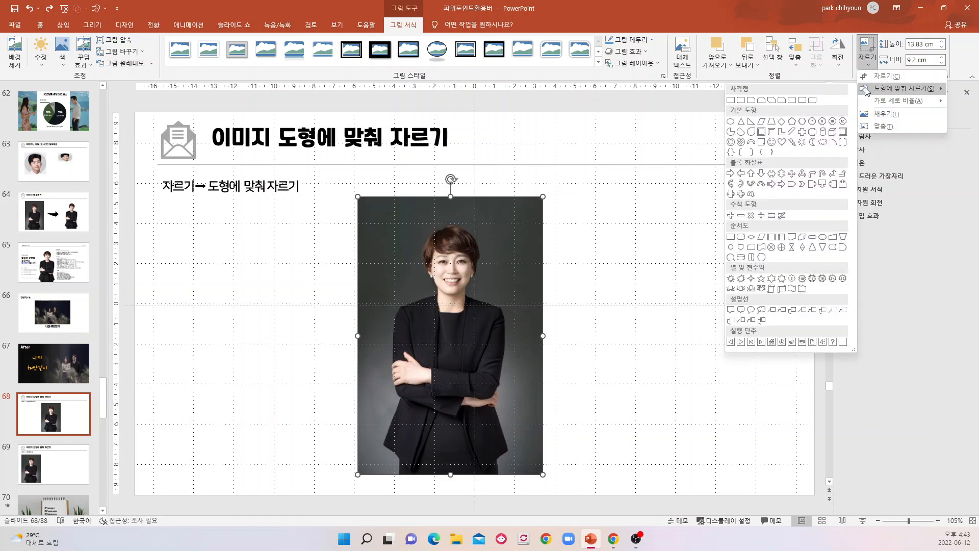
{"action": "left_click", "coordinate": [791, 121]}
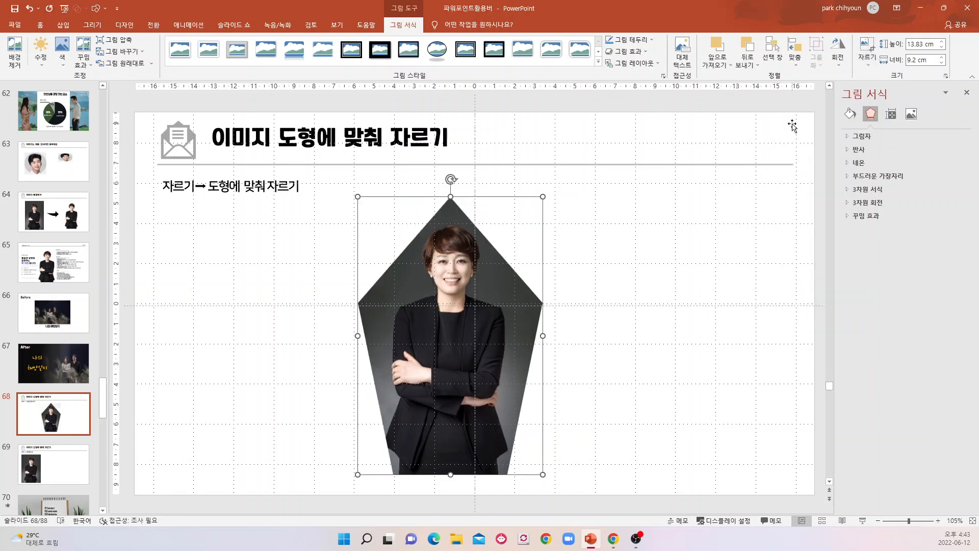
{"action": "left_click", "coordinate": [869, 61]}
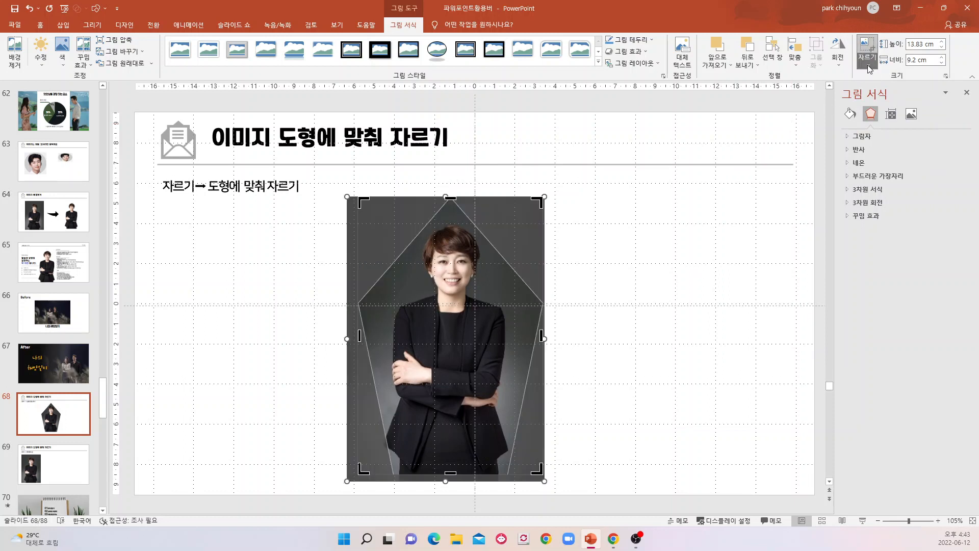
{"action": "left_click", "coordinate": [869, 66]}
{"action": "mouse_move", "coordinate": [897, 88]}
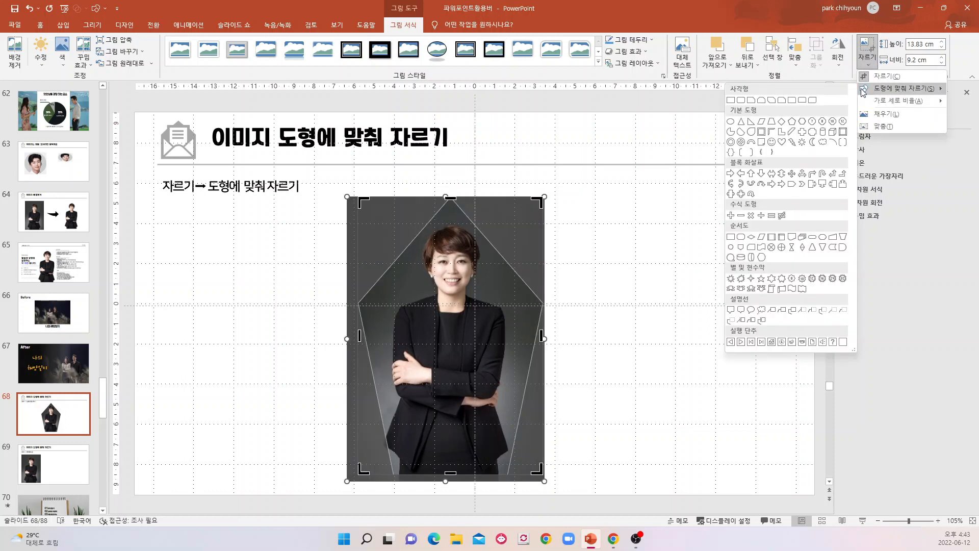
{"action": "left_click", "coordinate": [753, 133]}
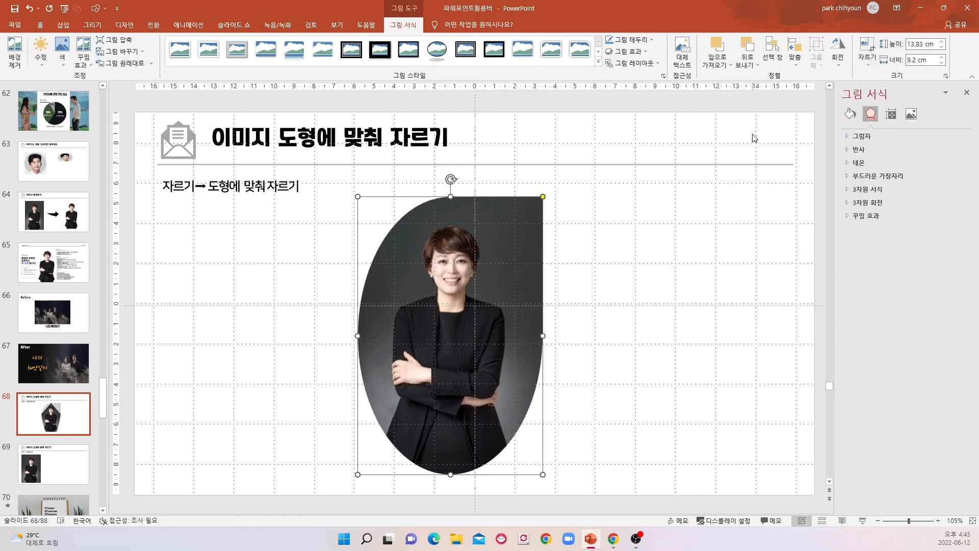
Try a chord shape as the photo's crop outline, and replace it with a parallelogram.
{"action": "left_click", "coordinate": [870, 64]}
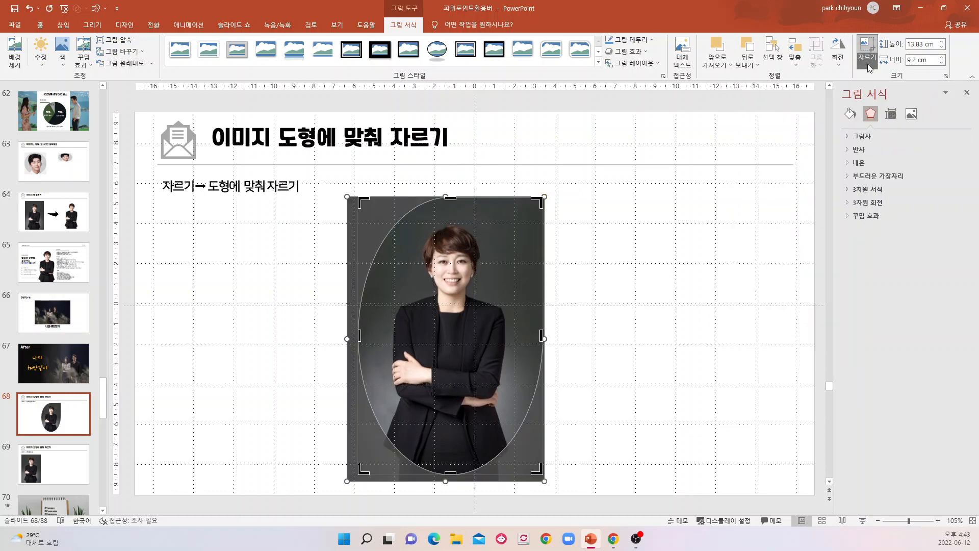
{"action": "left_click", "coordinate": [870, 67]}
{"action": "mouse_move", "coordinate": [890, 88]}
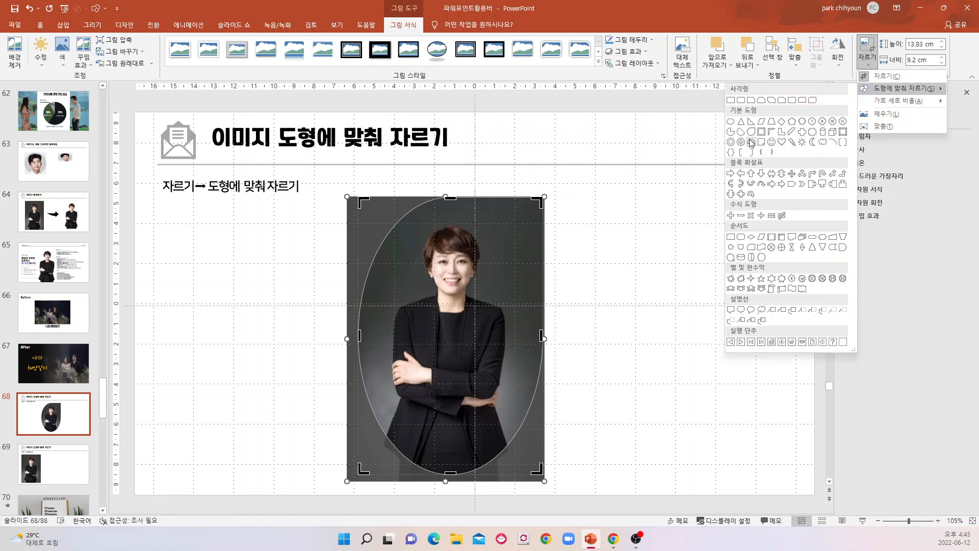
{"action": "left_click", "coordinate": [752, 132]}
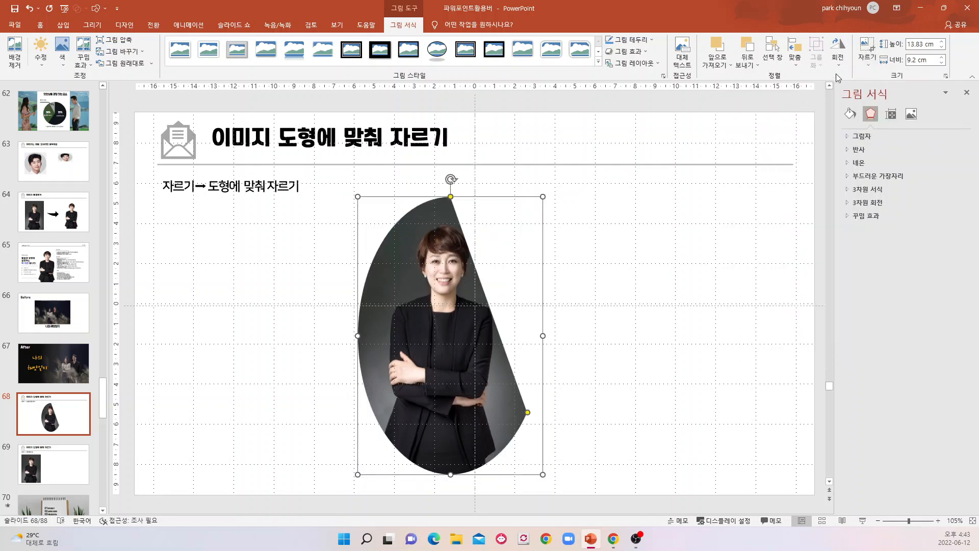
{"action": "left_click", "coordinate": [868, 64]}
{"action": "mouse_move", "coordinate": [867, 89]}
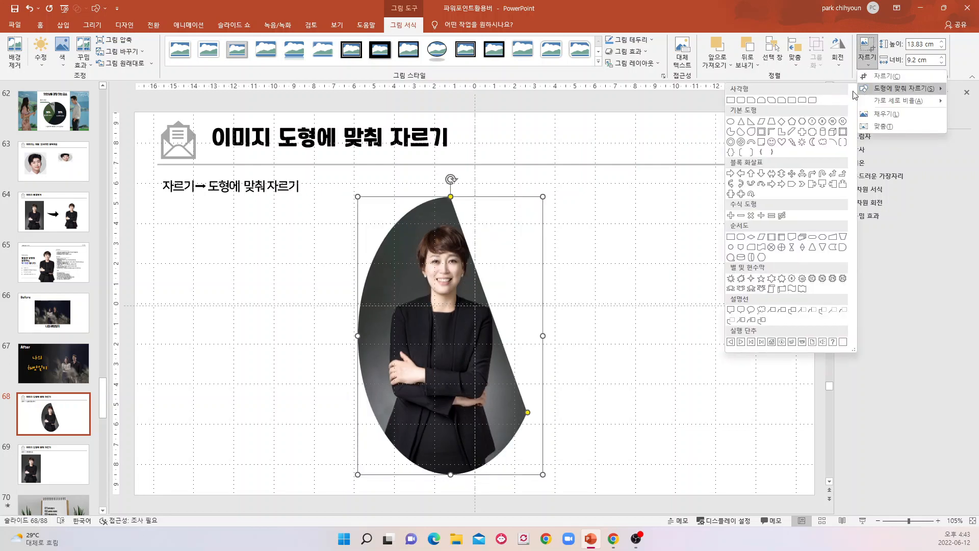
{"action": "left_click", "coordinate": [762, 122]}
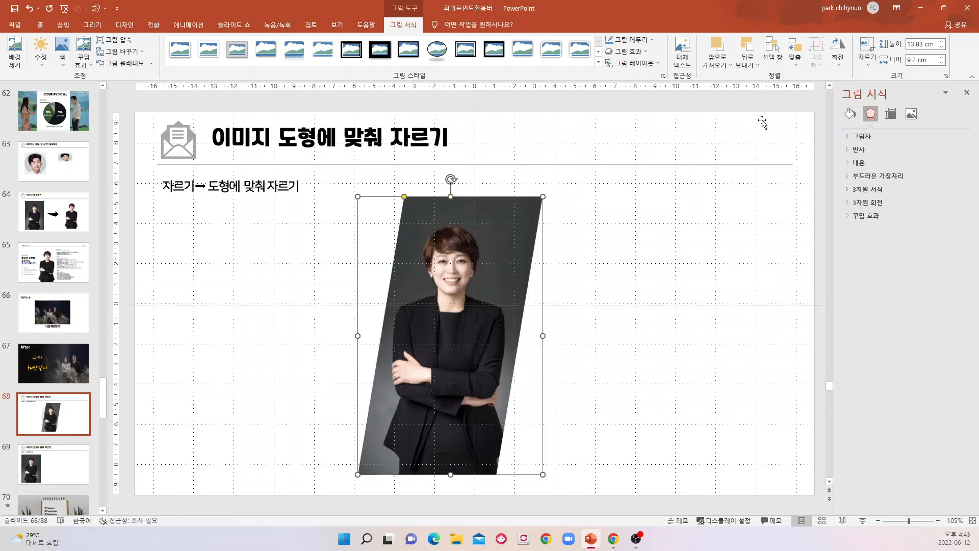
Try a 1:1 aspect ratio crop on the parallelogram-shaped portrait photo.
{"action": "left_click", "coordinate": [869, 66]}
{"action": "mouse_move", "coordinate": [869, 95]}
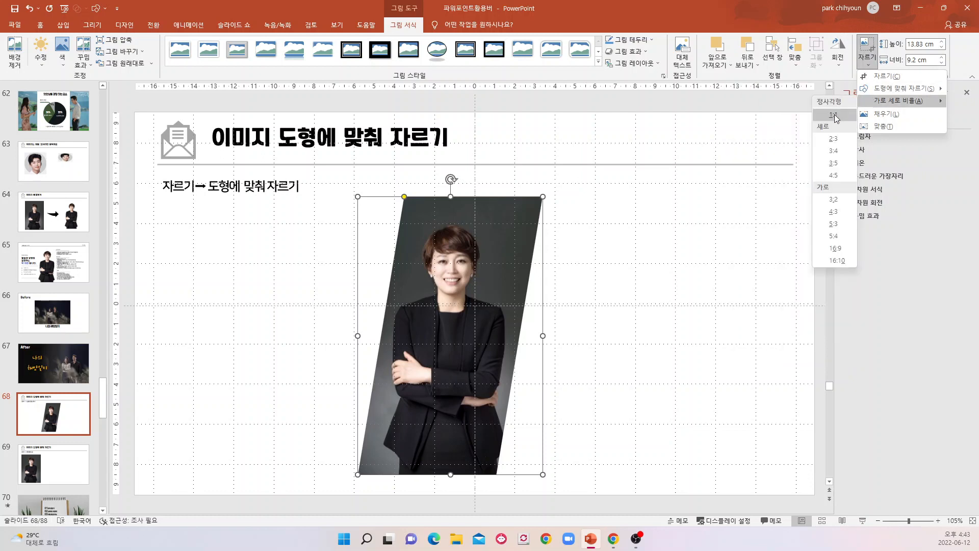
{"action": "left_click", "coordinate": [832, 115]}
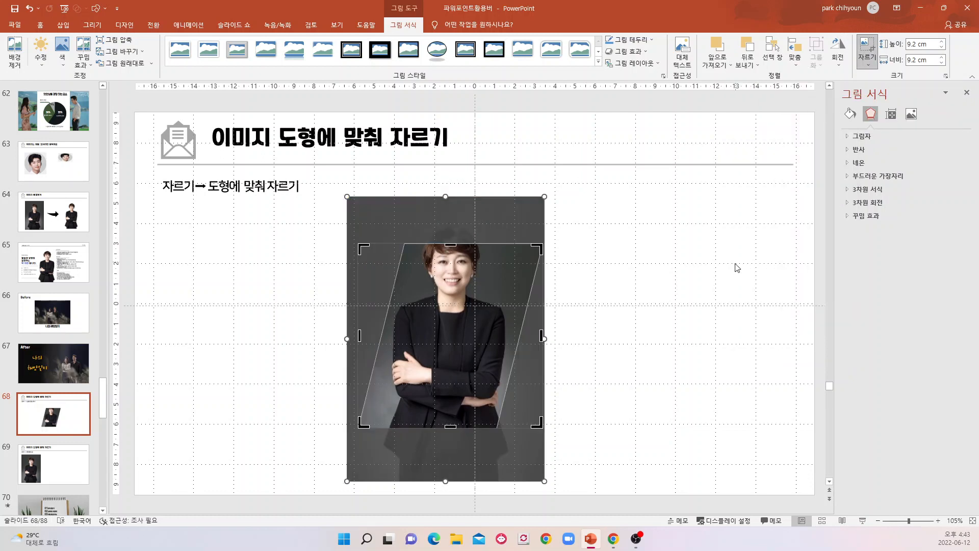
{"action": "left_click", "coordinate": [667, 288]}
Undo the 1:1 crop and all the shape crops of the portrait photo.
{"action": "left_click", "coordinate": [29, 8]}
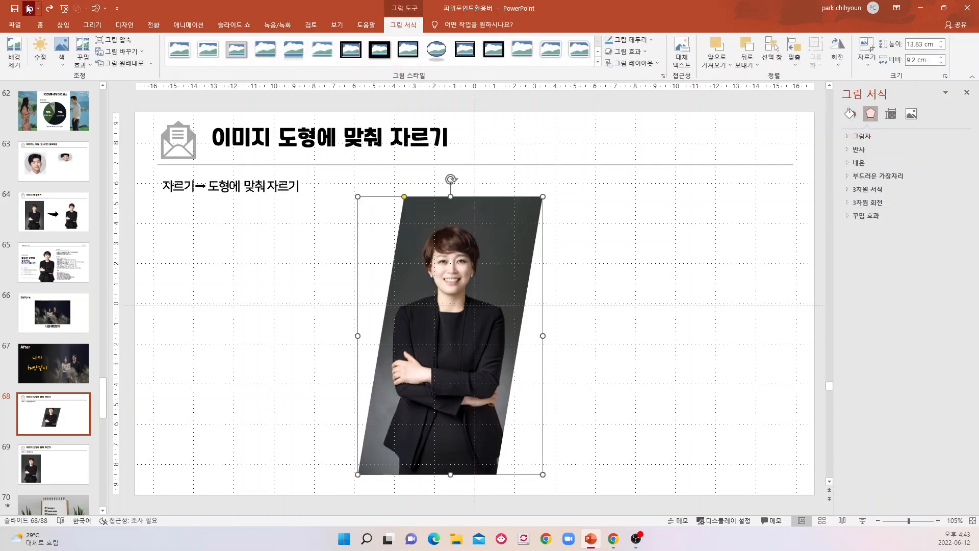
{"action": "left_click", "coordinate": [29, 9]}
{"action": "left_click", "coordinate": [29, 8]}
{"action": "left_click", "coordinate": [29, 8]}
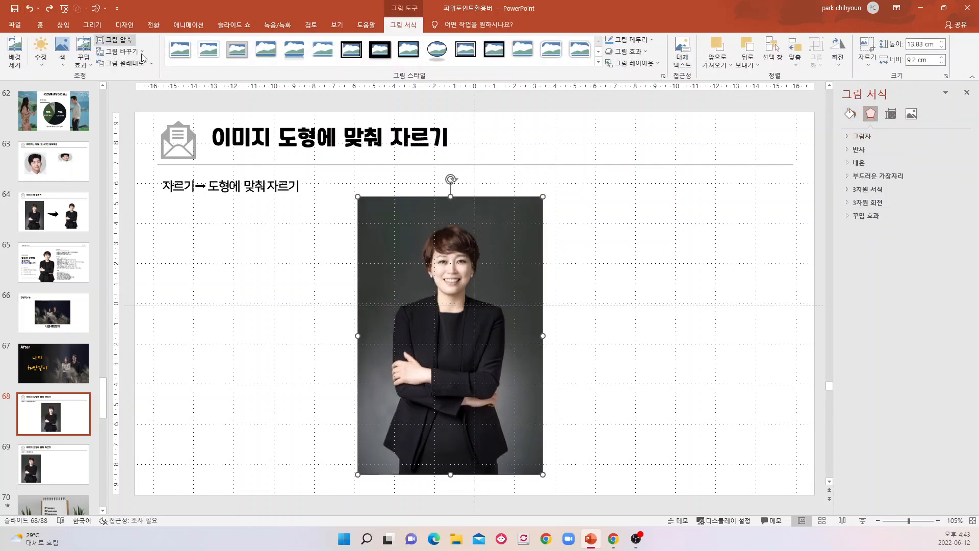
Crop the rectangular portrait photo to a 1:1 aspect ratio and shift the picture down so the whole head fits in the crop frame.
{"action": "left_click", "coordinate": [867, 60]}
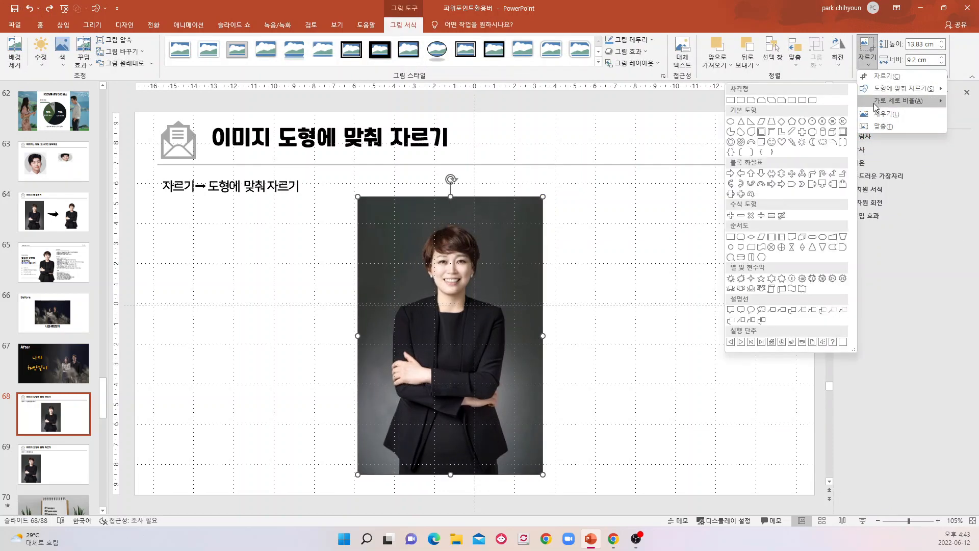
{"action": "mouse_move", "coordinate": [875, 106]}
{"action": "left_click", "coordinate": [831, 117]}
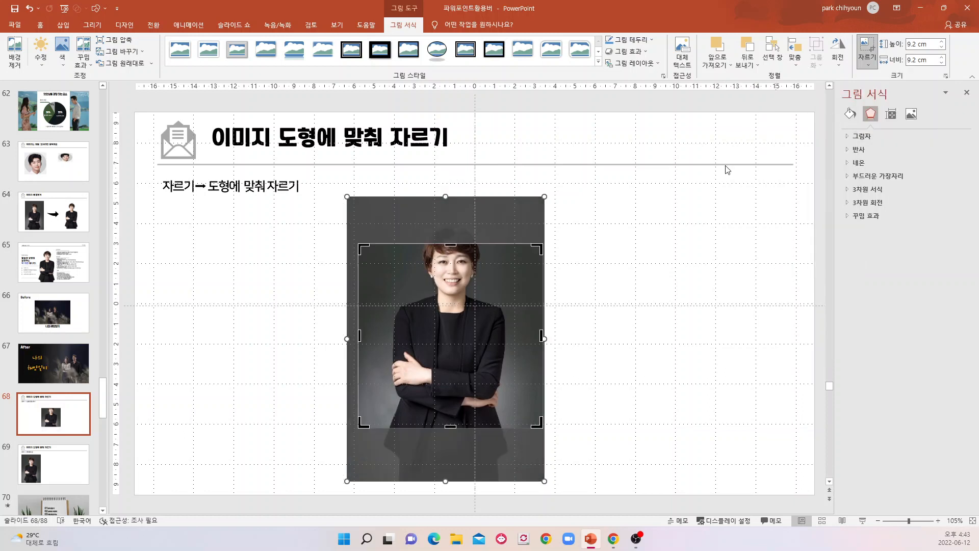
{"action": "left_click_drag", "start_coordinate": [472, 364], "coordinate": [470, 398]}
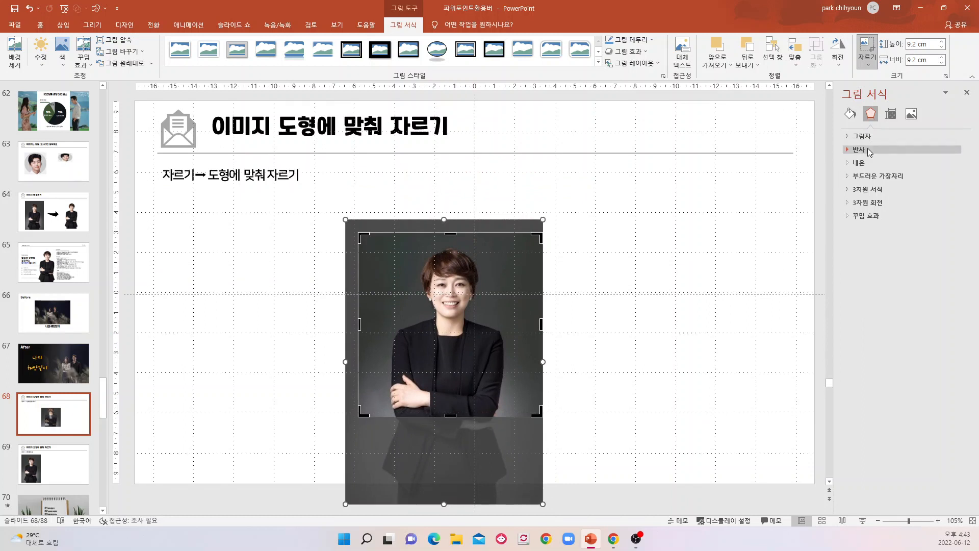
Change the photo's crop to the vertical 3:4 aspect ratio and apply it.
{"action": "left_click", "coordinate": [868, 71]}
{"action": "mouse_move", "coordinate": [890, 100]}
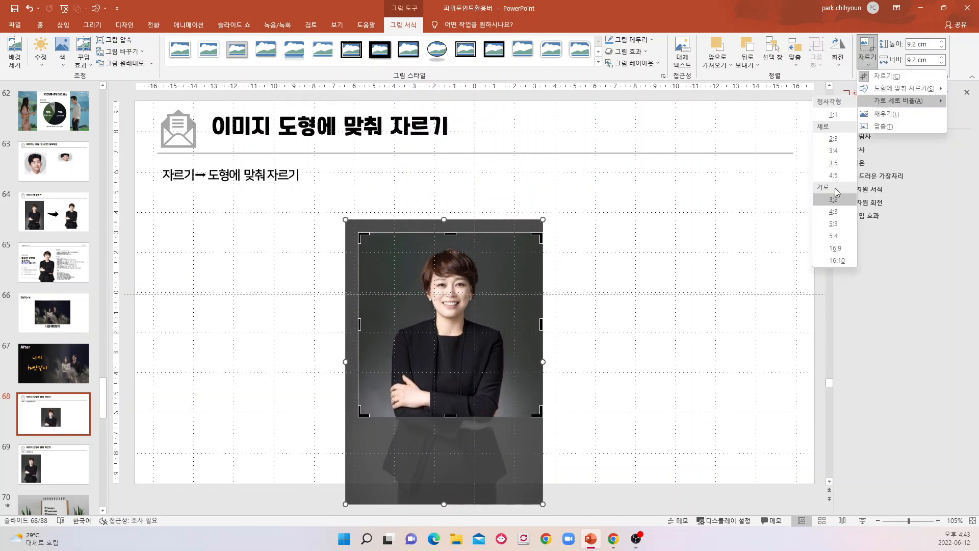
{"action": "left_click", "coordinate": [834, 151]}
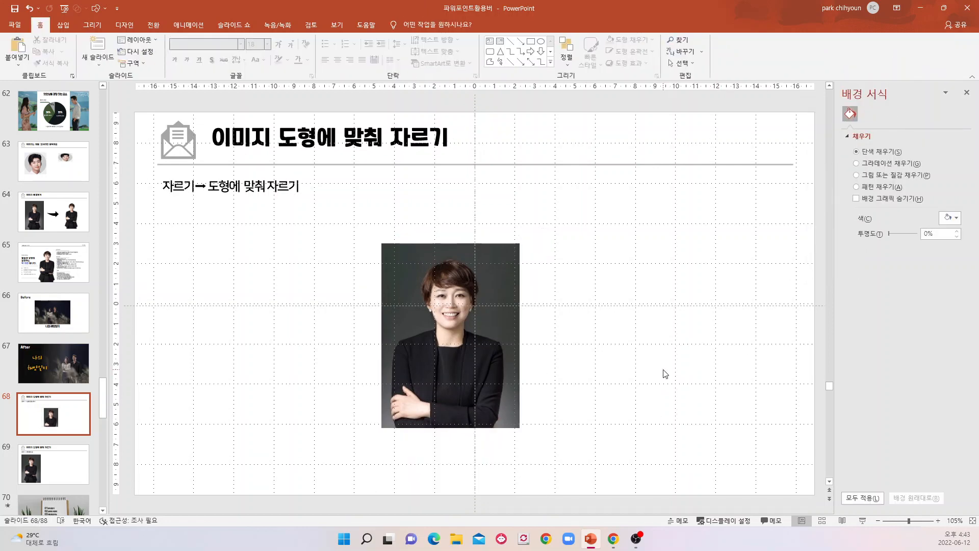
Move the cropped portrait photo to the left half of the slide and stretch it to 13.34 cm wide.
{"action": "left_click", "coordinate": [461, 305]}
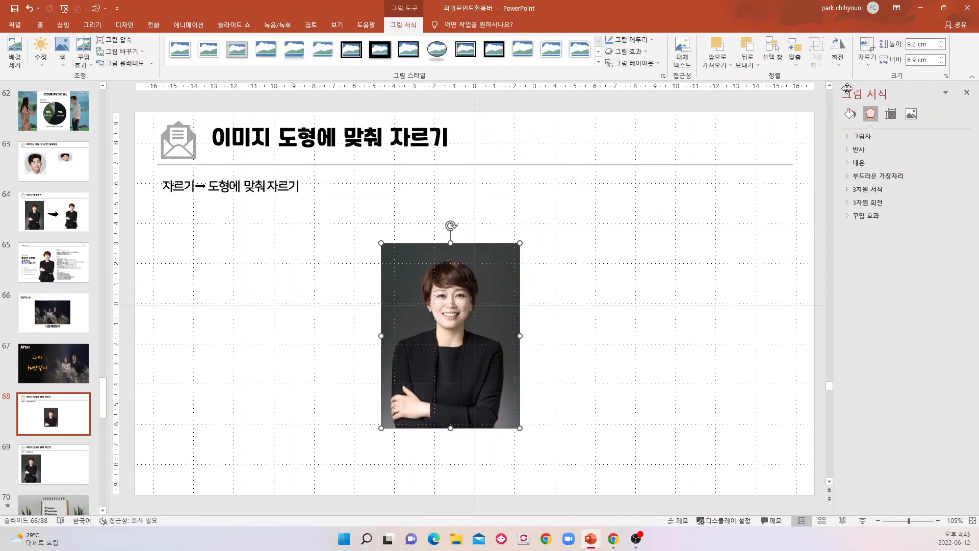
{"action": "left_click", "coordinate": [867, 62]}
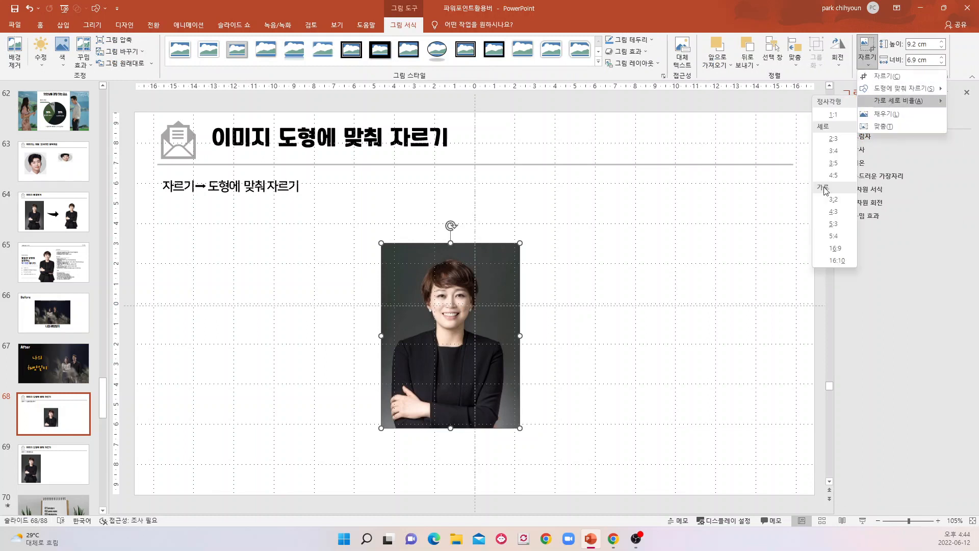
{"action": "left_click", "coordinate": [703, 335]}
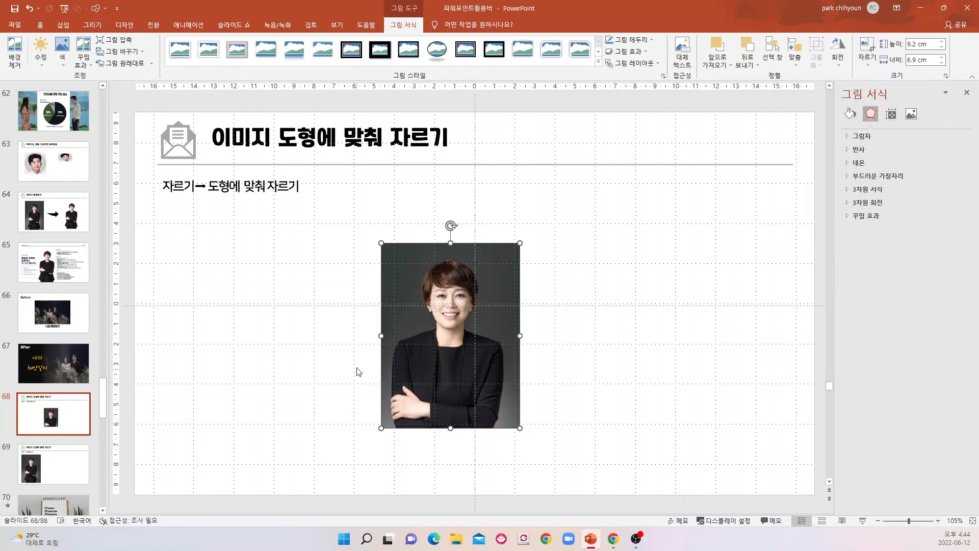
{"action": "left_click", "coordinate": [603, 368]}
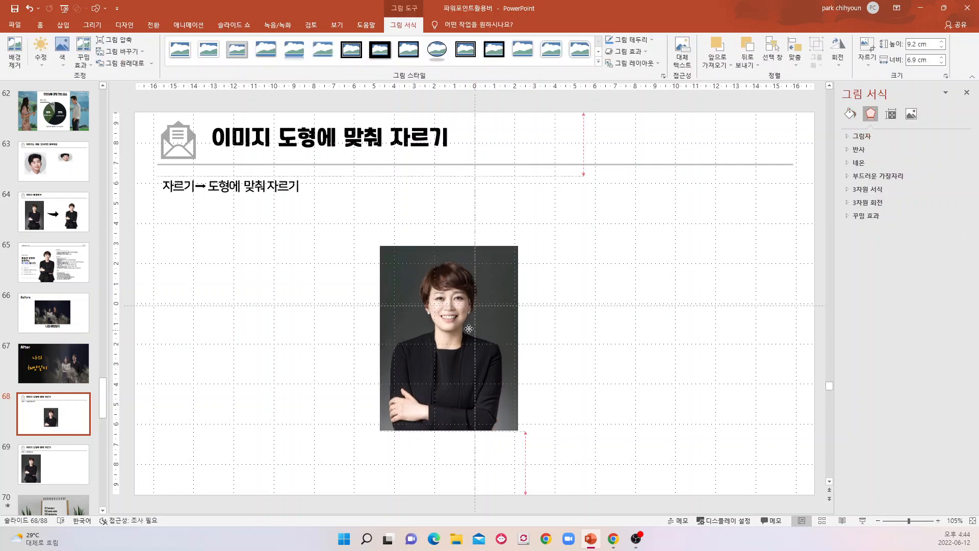
{"action": "mouse_move", "coordinate": [473, 327]}
{"action": "left_mouse_down"}
{"action": "mouse_move", "coordinate": [234, 230]}
{"action": "mouse_move", "coordinate": [256, 307]}
{"action": "mouse_move", "coordinate": [304, 340]}
{"action": "mouse_move", "coordinate": [441, 328]}
{"action": "mouse_move", "coordinate": [475, 338]}
{"action": "left_mouse_up"}
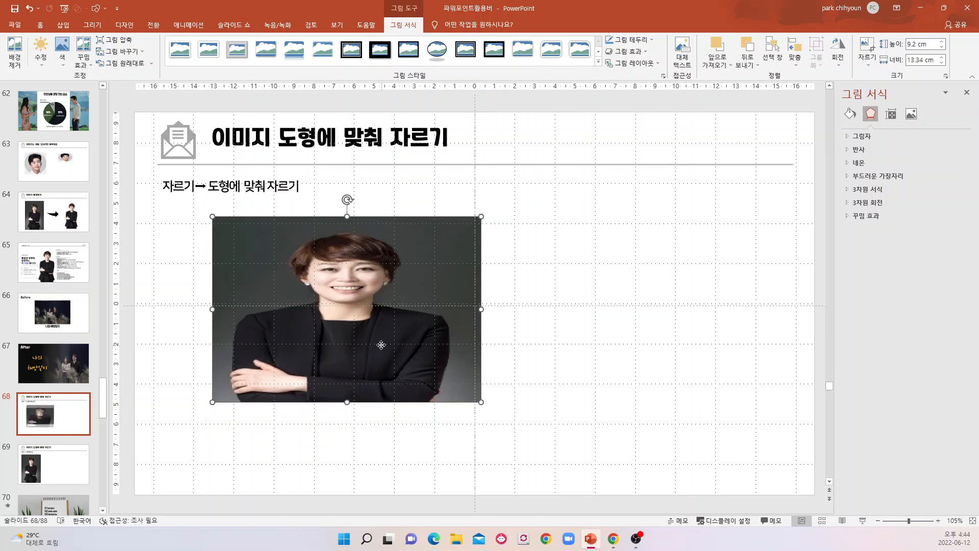
Align the stretched photo with the slide's top-left corner and enlarge it to 19.05 cm high and 27.64 cm wide.
{"action": "left_click_drag", "start_coordinate": [376, 368], "coordinate": [304, 241]}
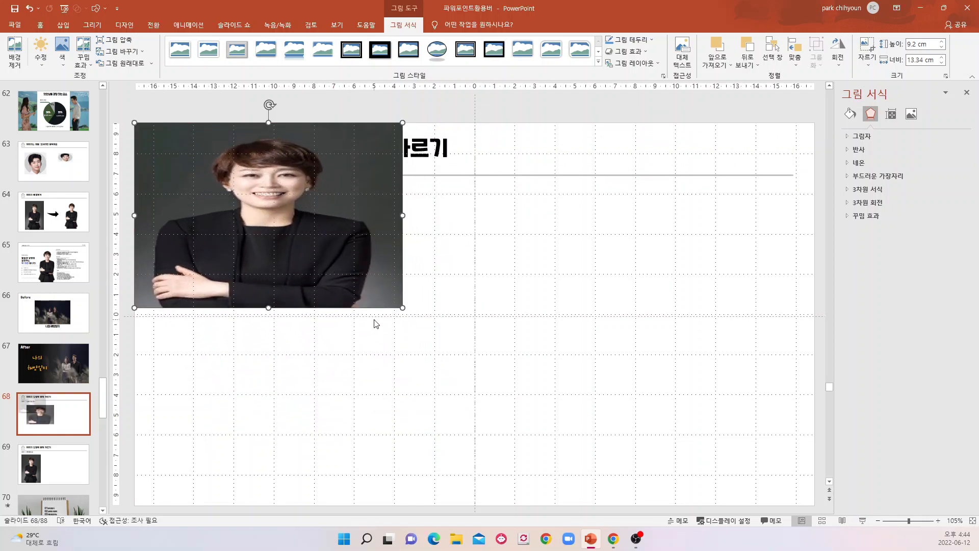
{"action": "left_click_drag", "start_coordinate": [400, 306], "coordinate": [689, 497]}
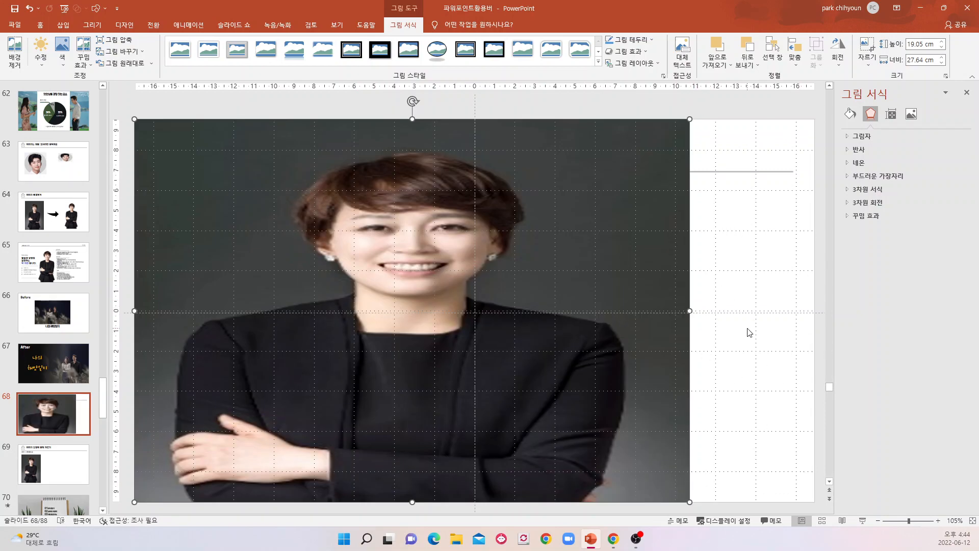
{"action": "left_click", "coordinate": [748, 331]}
Crop the enlarged photo to 16:9 and scale it to 19.05 × 33.87 cm to fill the whole slide.
{"action": "left_click", "coordinate": [587, 330]}
{"action": "left_click", "coordinate": [867, 65]}
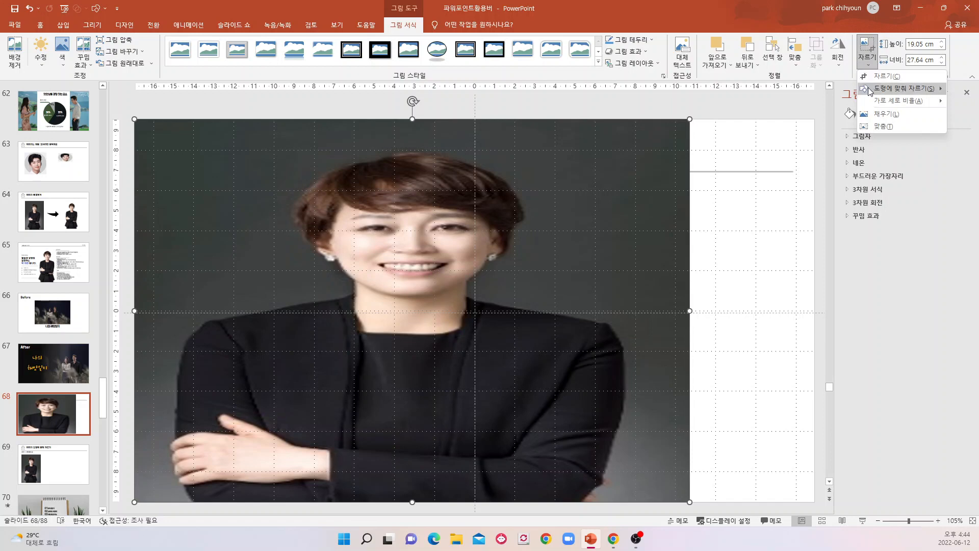
{"action": "mouse_move", "coordinate": [897, 100]}
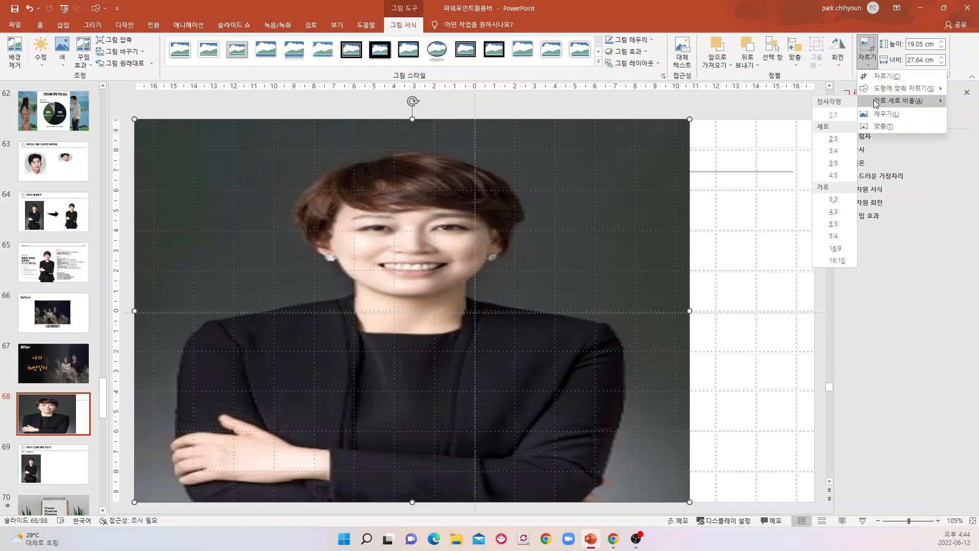
{"action": "left_click", "coordinate": [837, 261]}
{"action": "left_click", "coordinate": [687, 367]}
{"action": "left_click_drag", "start_coordinate": [497, 363], "coordinate": [501, 326]}
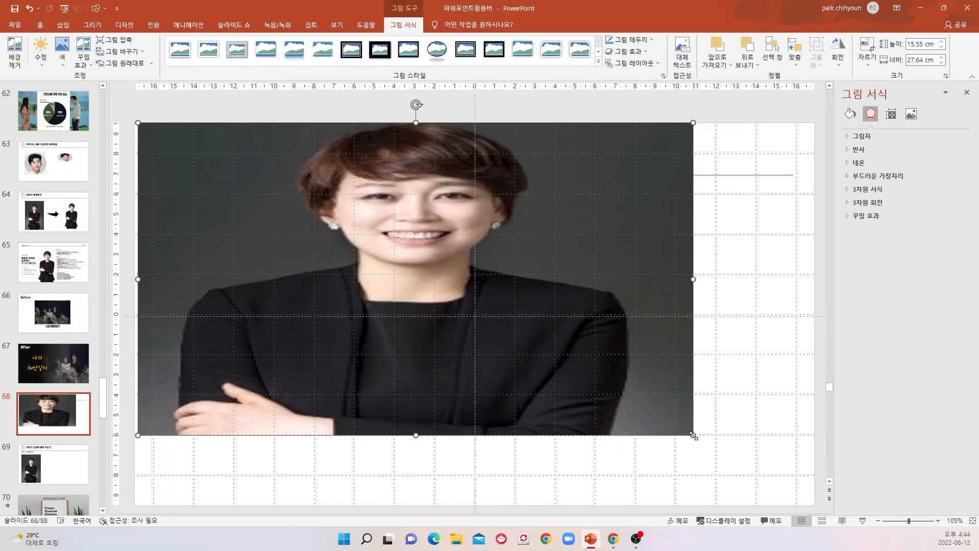
{"action": "left_click_drag", "start_coordinate": [693, 435], "coordinate": [815, 502]}
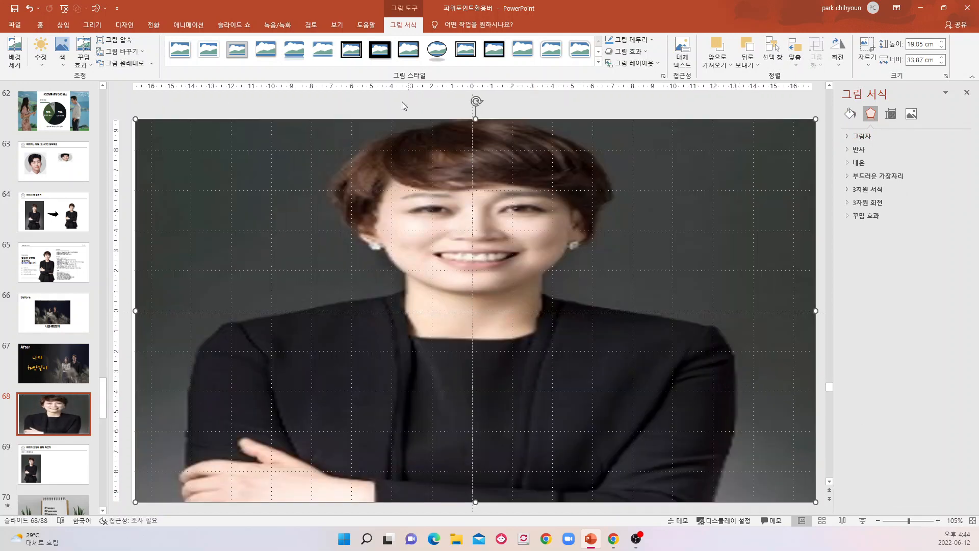
Undo the enlargements, the 16:9 crop and the horizontal stretch of the portrait photo, and deselect it.
{"action": "left_click", "coordinate": [29, 9]}
{"action": "left_click", "coordinate": [28, 9]}
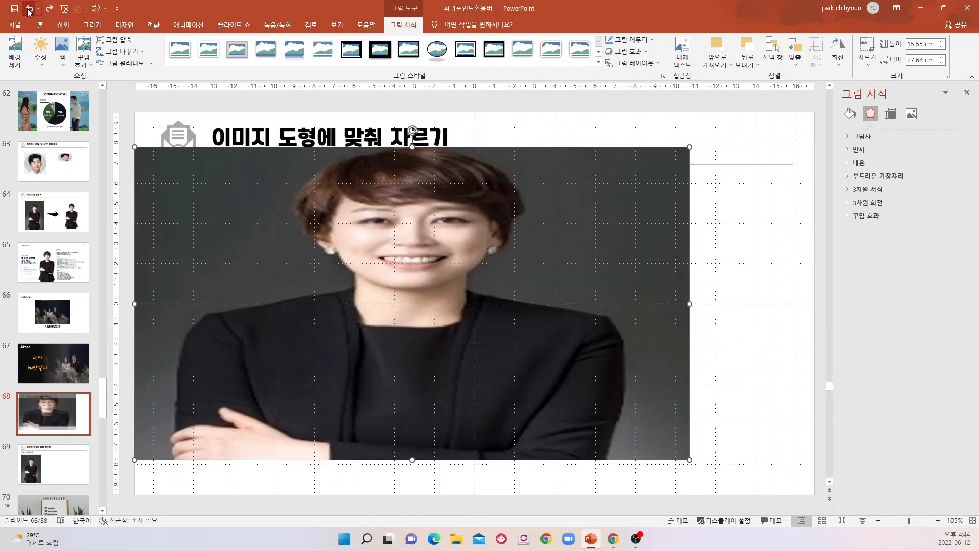
{"action": "left_click", "coordinate": [28, 9]}
{"action": "left_click", "coordinate": [28, 9]}
{"action": "left_click", "coordinate": [29, 8]}
{"action": "left_click", "coordinate": [29, 8]}
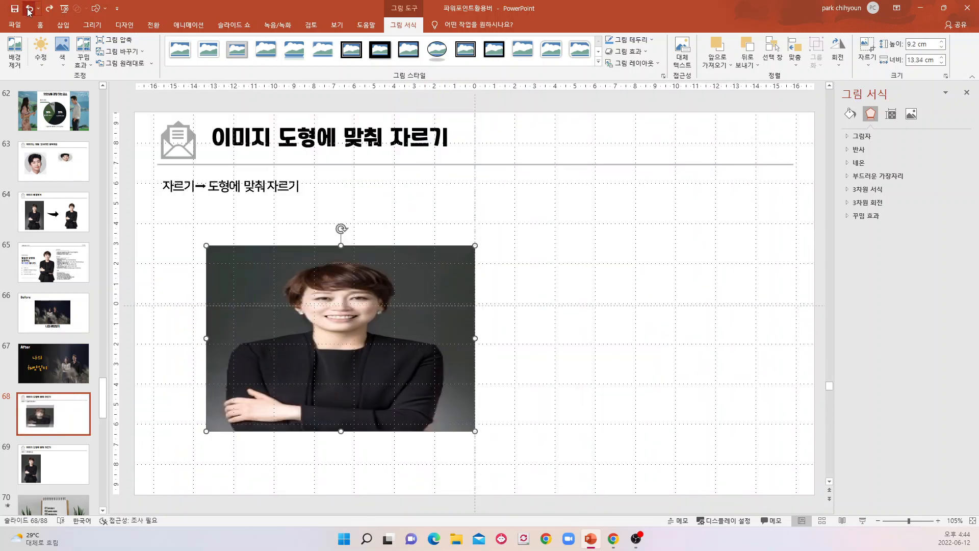
{"action": "left_click", "coordinate": [28, 8]}
{"action": "left_click", "coordinate": [498, 382]}
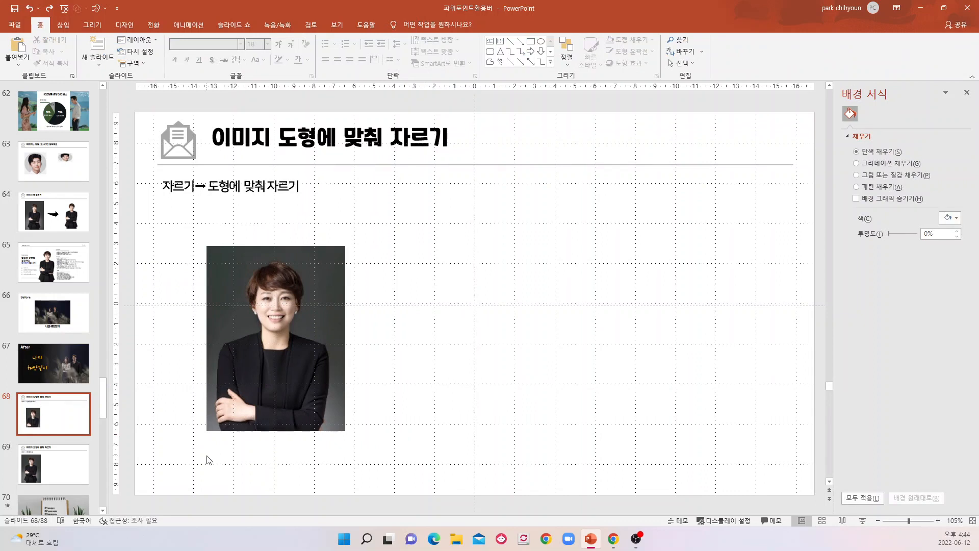
Compare the shape-crop example on slide 68 with the aspect-ratio crop example on slide 69, finishing on slide 69.
{"action": "left_click", "coordinate": [62, 467]}
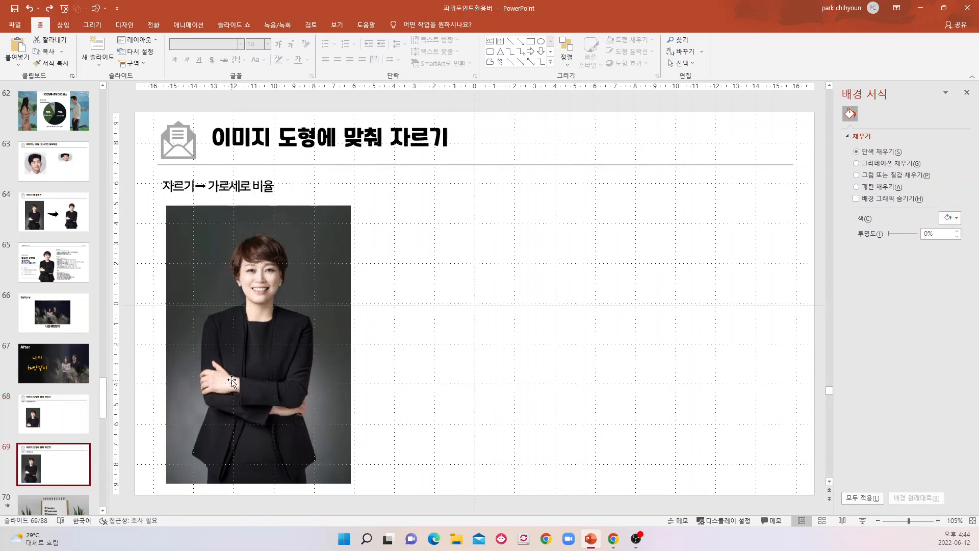
{"action": "left_click", "coordinate": [42, 413]}
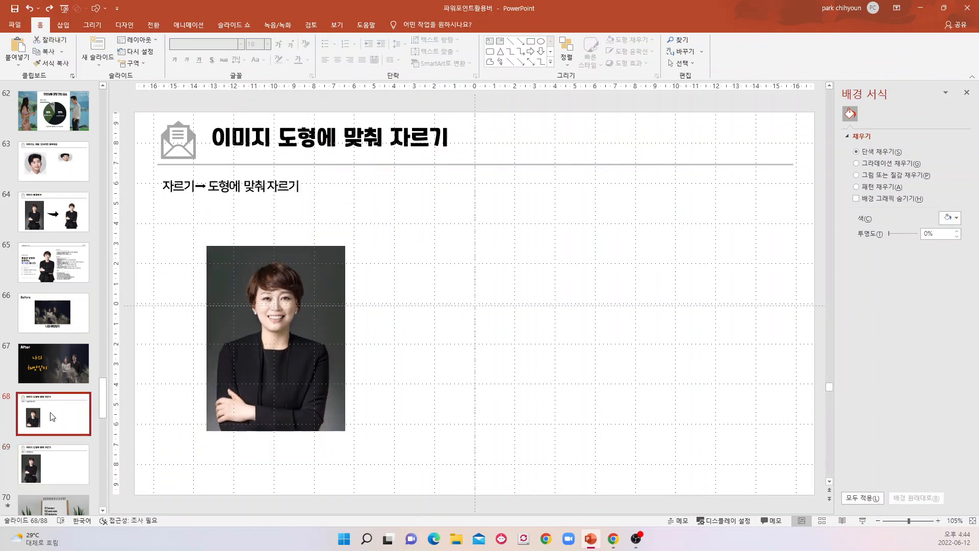
{"action": "left_click", "coordinate": [292, 369]}
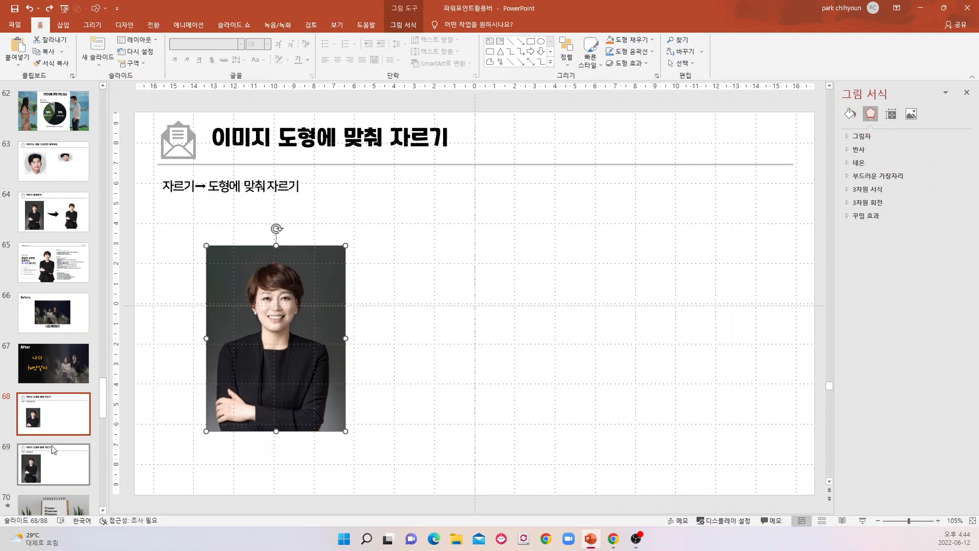
{"action": "left_click", "coordinate": [42, 467]}
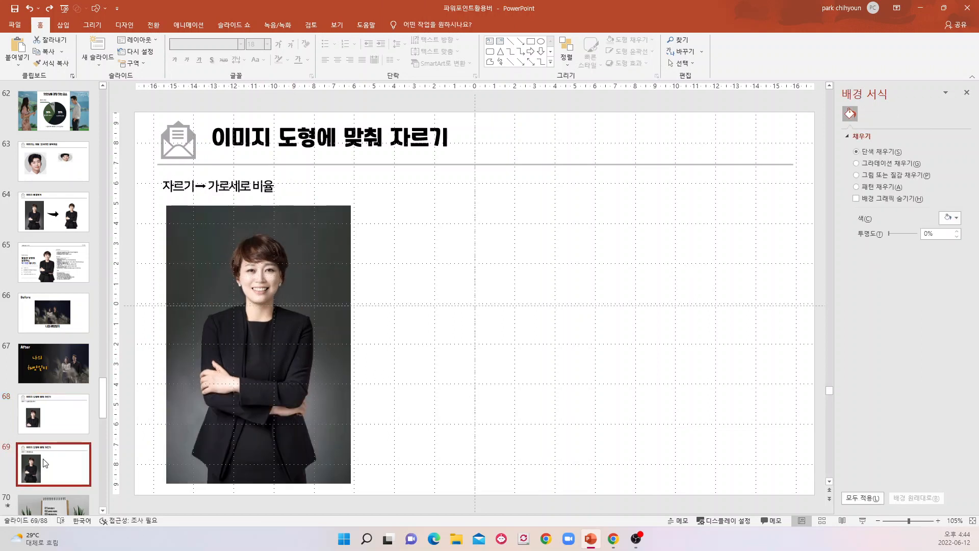
{"action": "left_click", "coordinate": [56, 423]}
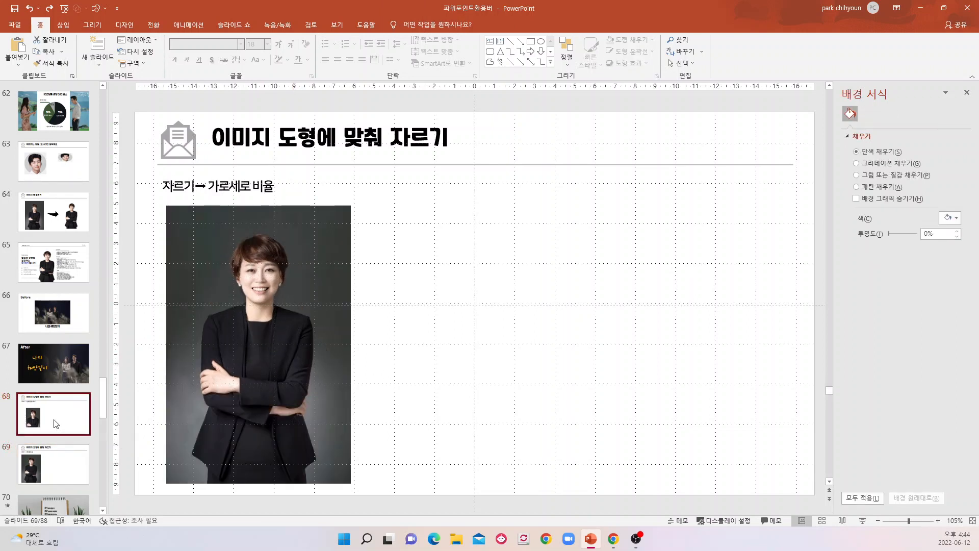
{"action": "key", "text": "Down"}
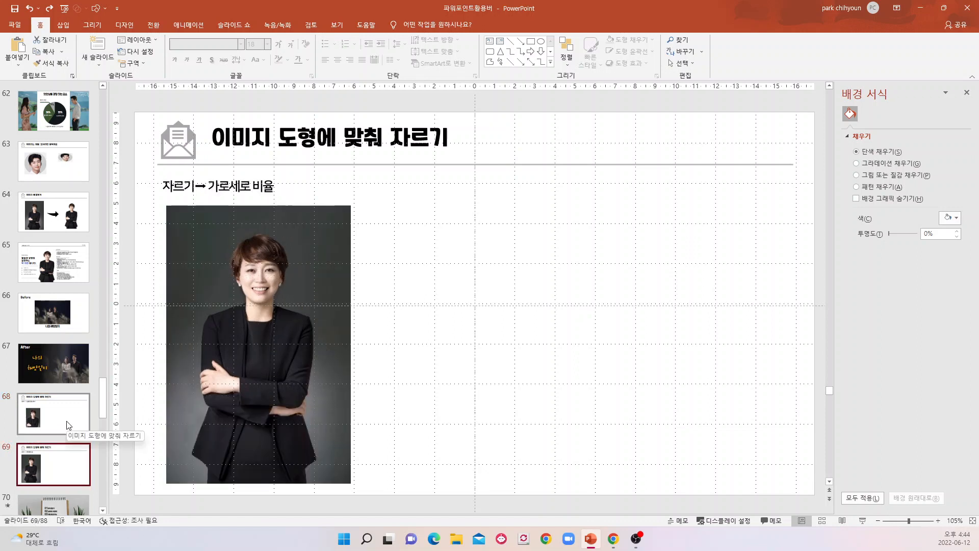